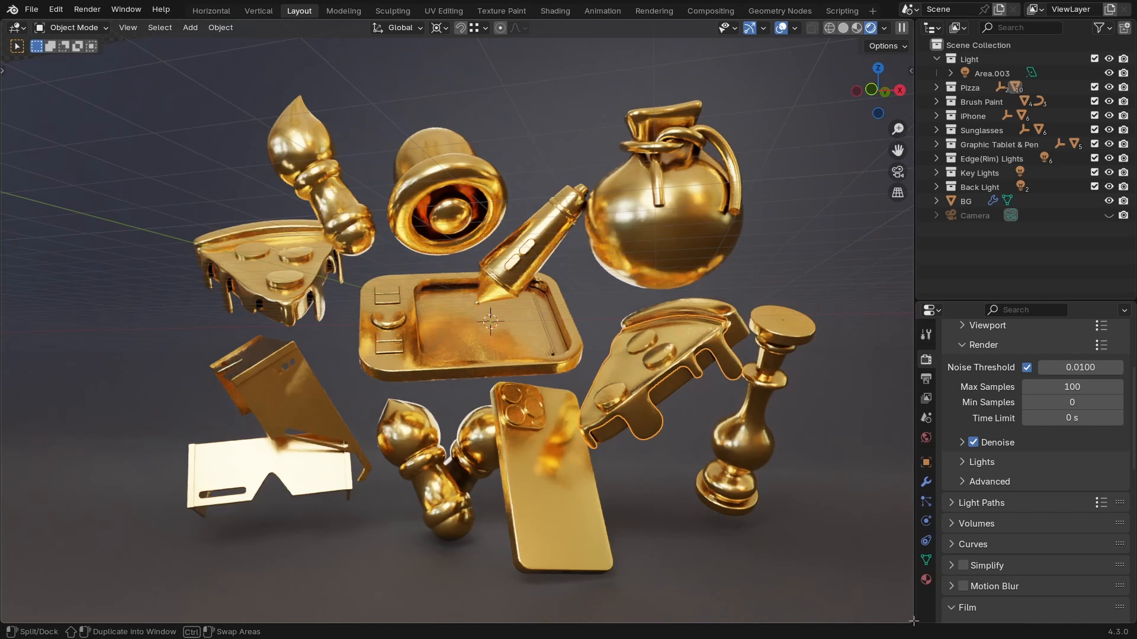
# Split the 3D viewport horizontally, turn the lower area into a Shader Editor and shrink it slightly.
pyautogui.moveTo(911, 622); pyautogui.dragTo(875, 300)
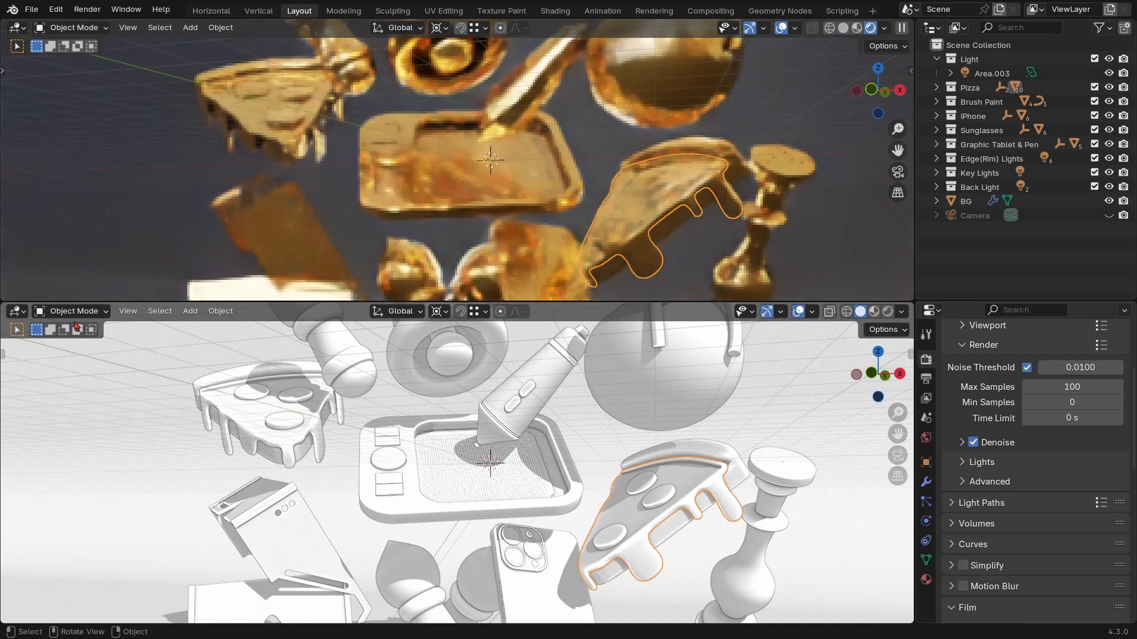
pyautogui.click(16, 311)
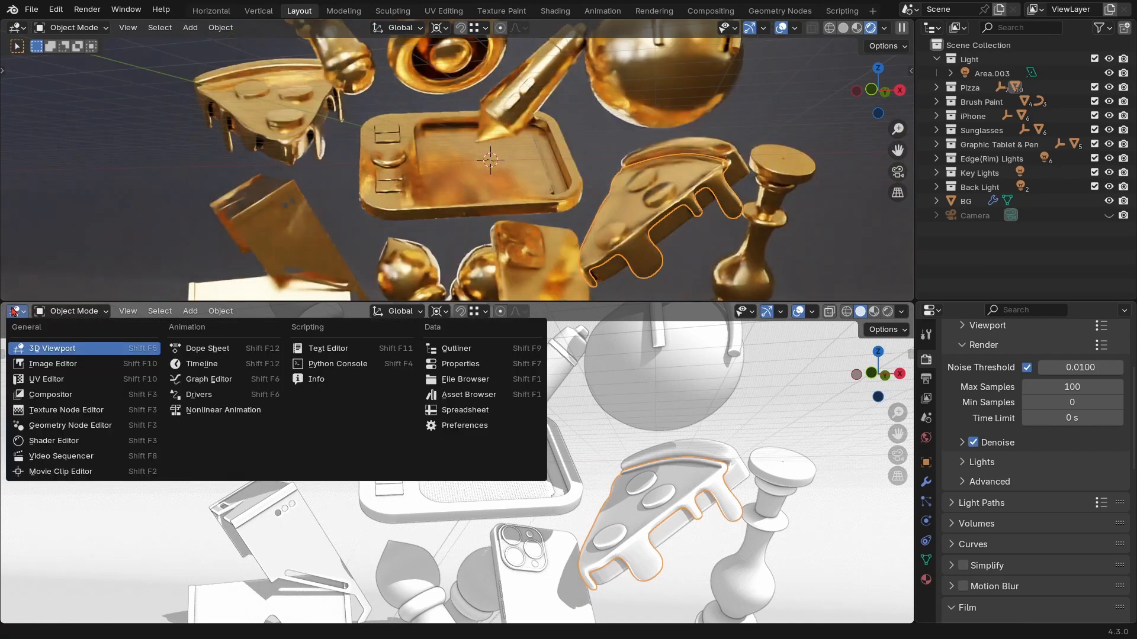
pyautogui.click(54, 443)
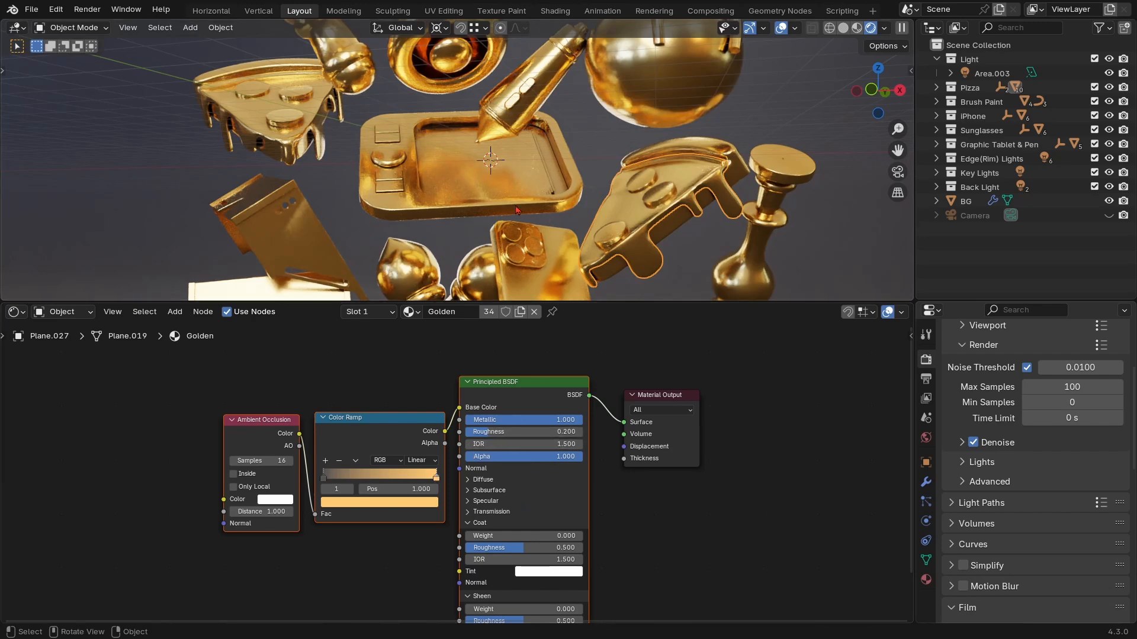
pyautogui.moveTo(498, 322); pyautogui.dragTo(491, 365)
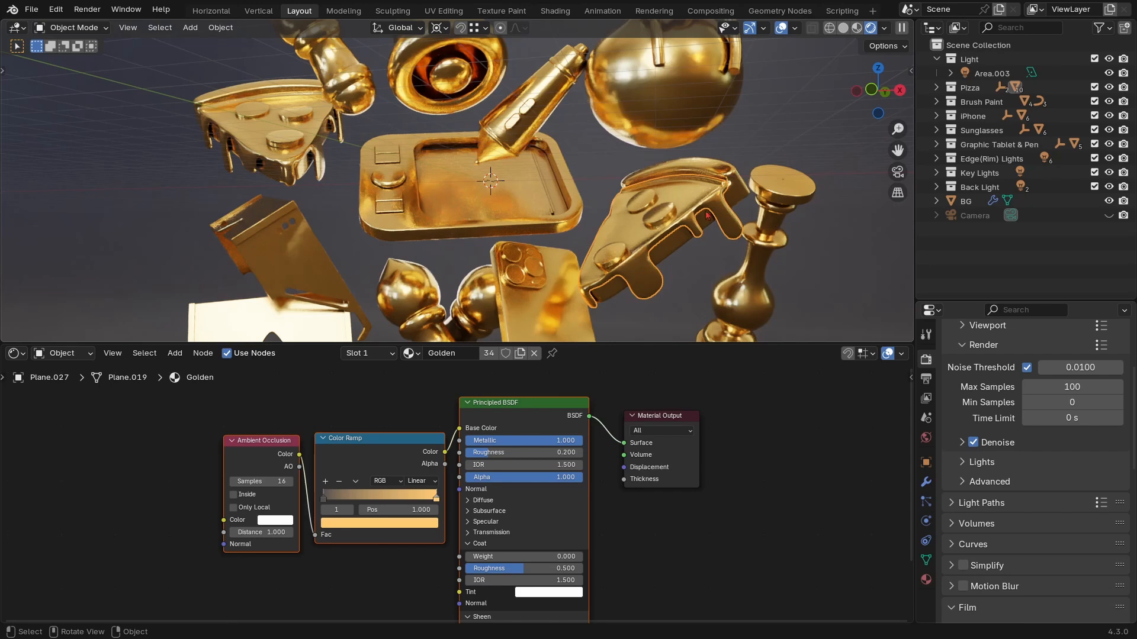
# Switch to wireframe shading and link the tablet's Golden material to the candlestick, round vase, pen and tablet screen.
pyautogui.click(797, 200)
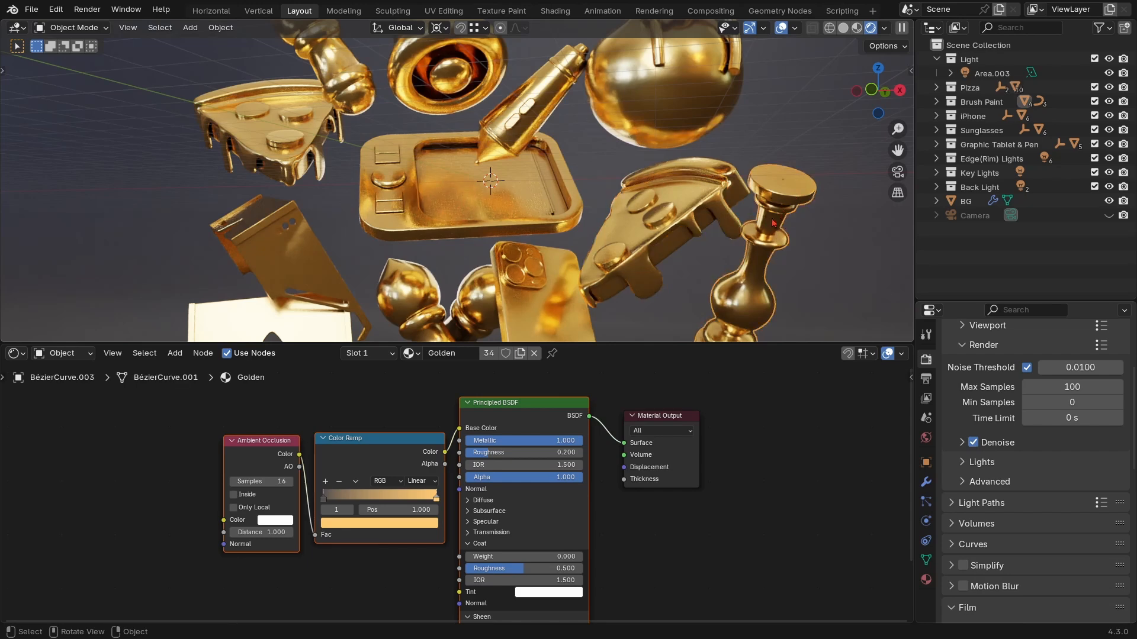
pyautogui.keyDown('shift'); pyautogui.click(533, 203); pyautogui.keyUp('shift')
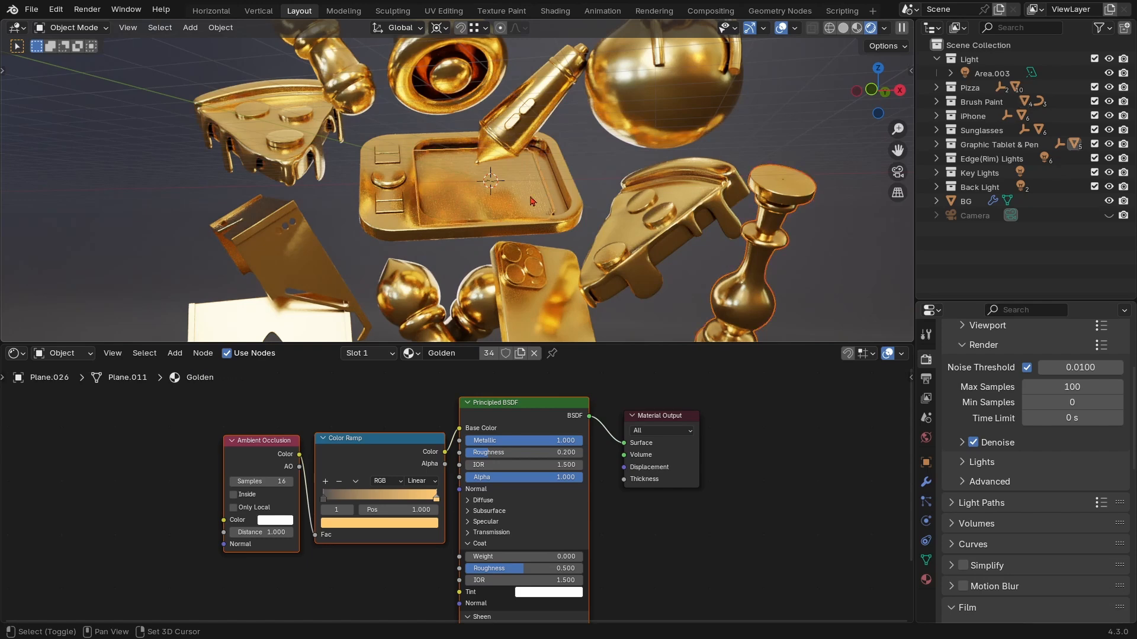
pyautogui.keyDown('shift'); pyautogui.click(637, 124); pyautogui.keyUp('shift')
pyautogui.press('z')
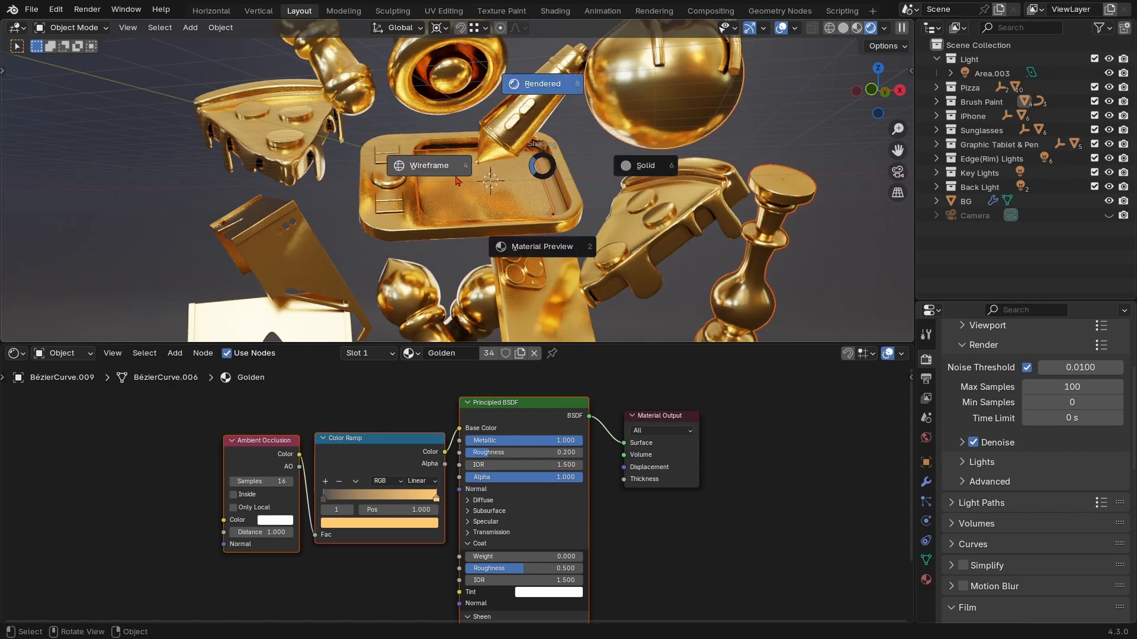
pyautogui.click(483, 166)
pyautogui.keyDown('shift'); pyautogui.click(482, 165); pyautogui.keyUp('shift')
pyautogui.keyDown('shift'); pyautogui.click(576, 207); pyautogui.keyUp('shift')
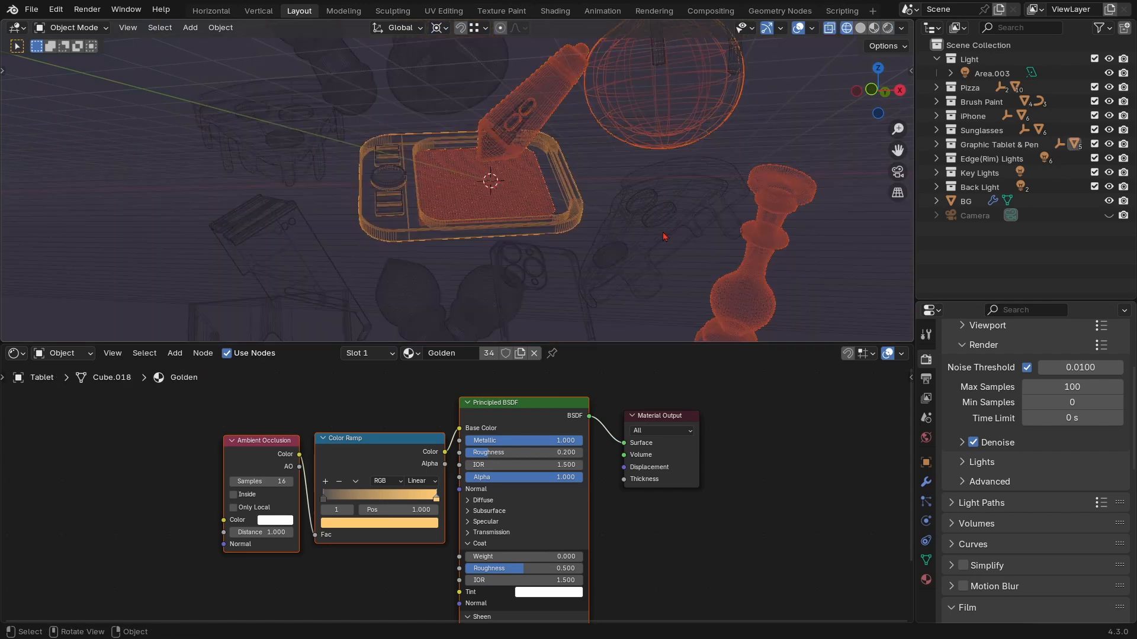
pyautogui.hotkey('ctrl', 'l')
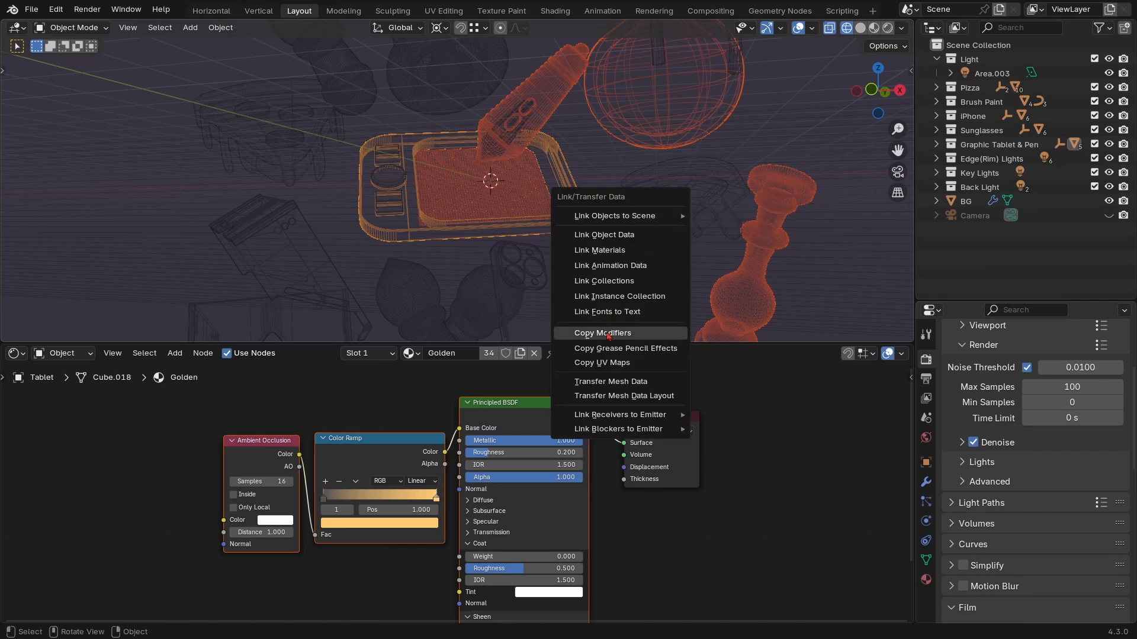
pyautogui.click(595, 251)
# Select only the candlestick object and return the viewport to rendered shading.
pyautogui.click(507, 179)
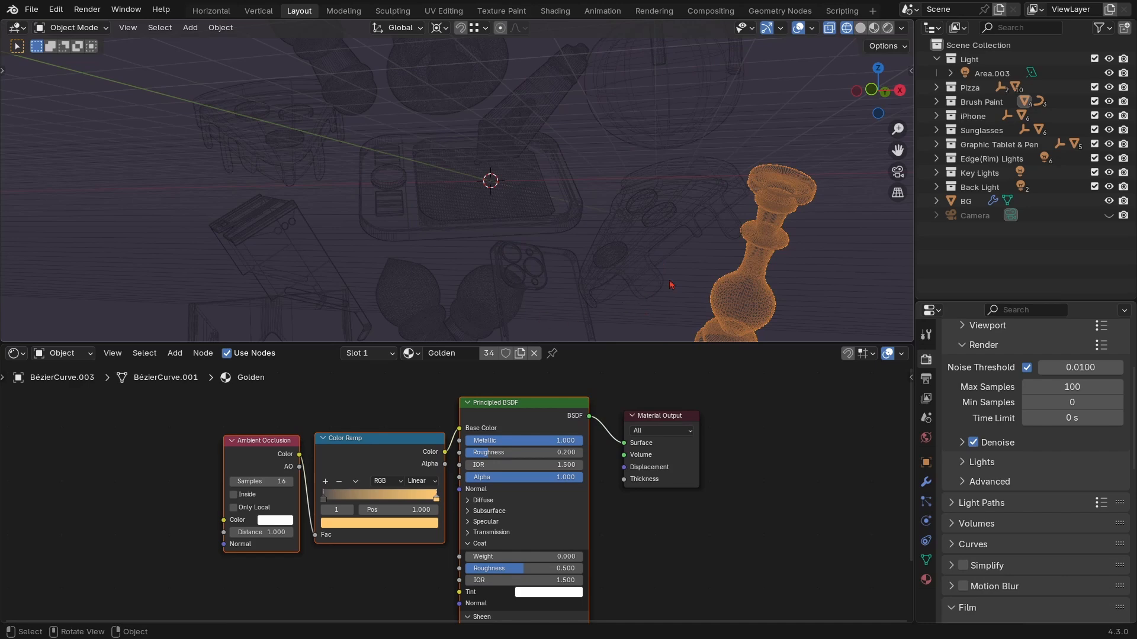
pyautogui.press('z')
pyautogui.click(667, 173)
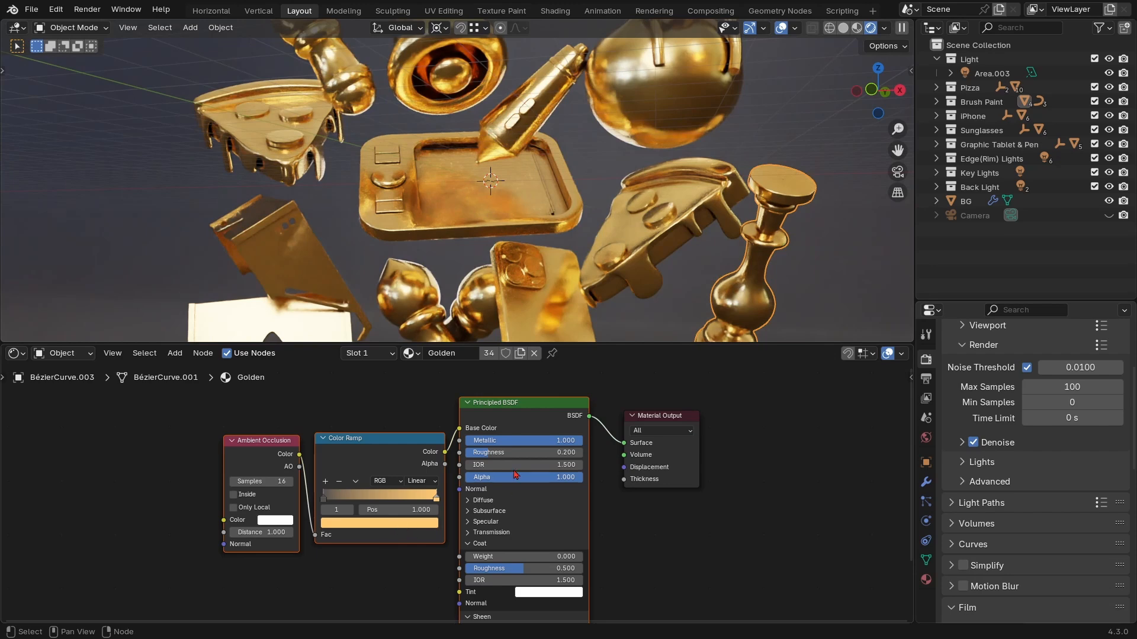
# Try a Metallic value of 0 on the Golden material's Principled BSDF and undo it.
pyautogui.moveTo(562, 442); pyautogui.dragTo(466, 443)
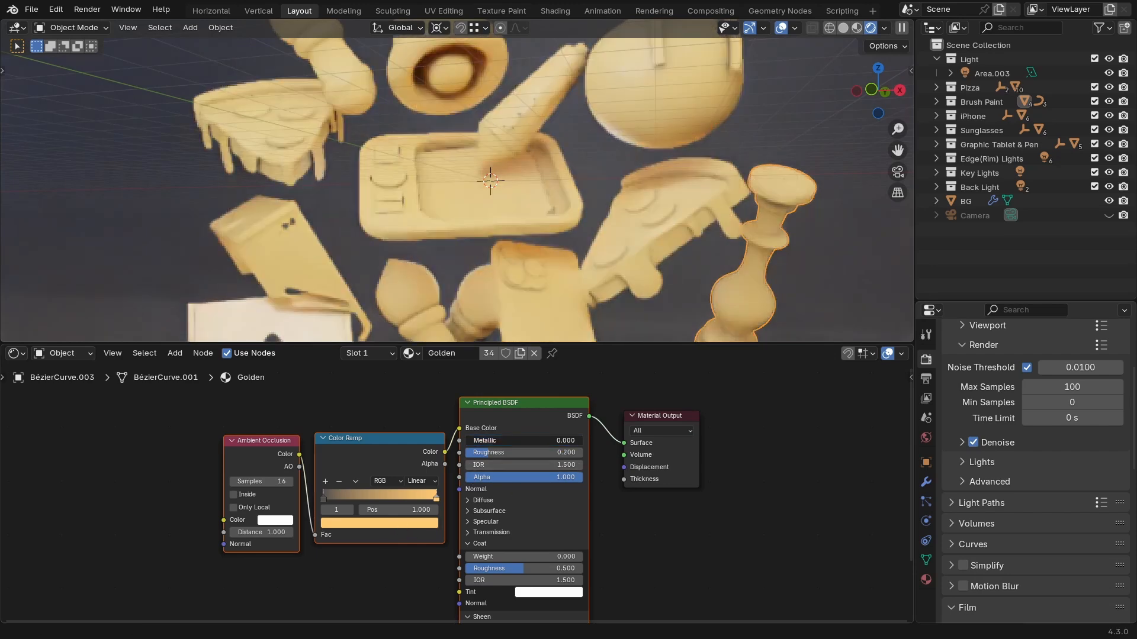
pyautogui.hotkey('ctrl', 'z')
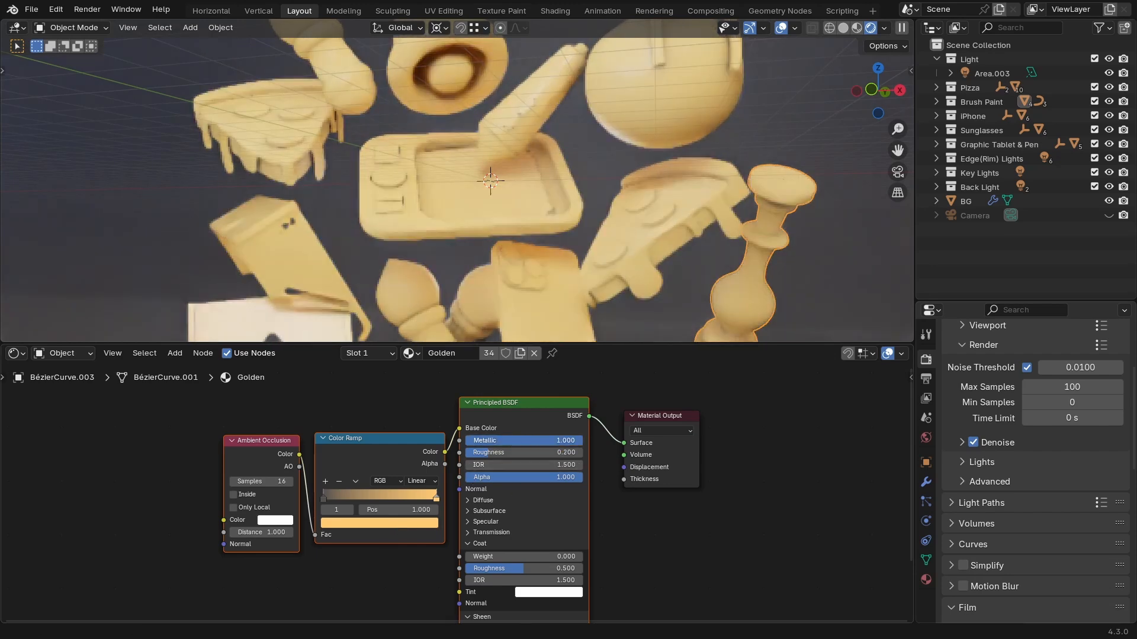
# Move the Material Output node away from the Principled BSDF and cut the link between them.
pyautogui.scroll(1, 523, 480)
pyautogui.scroll(-2, 523, 480)
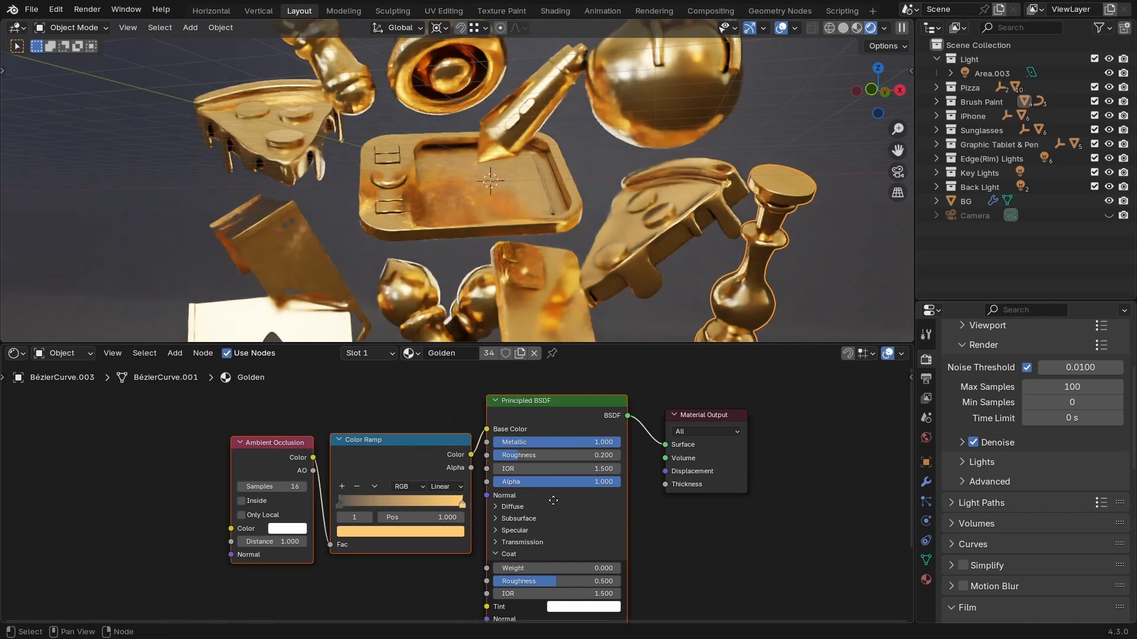
pyautogui.moveTo(630, 443); pyautogui.dragTo(690, 429)
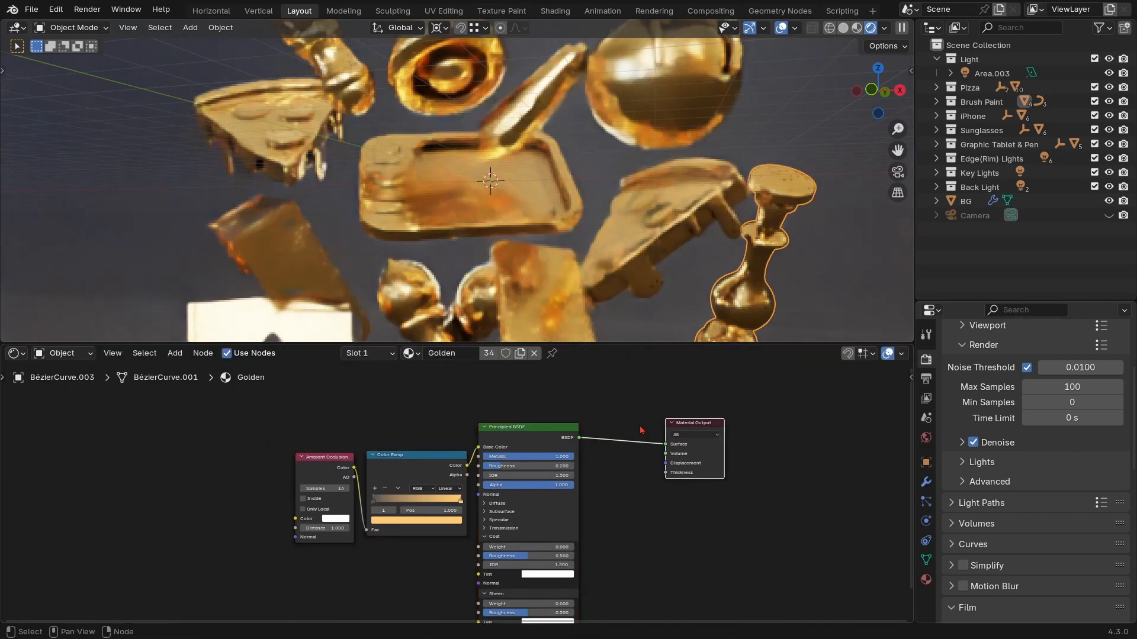
pyautogui.keyDown('ctrl'); pyautogui.moveTo(643, 406); pyautogui.dragTo(614, 497, button='right'); pyautogui.keyUp('ctrl')
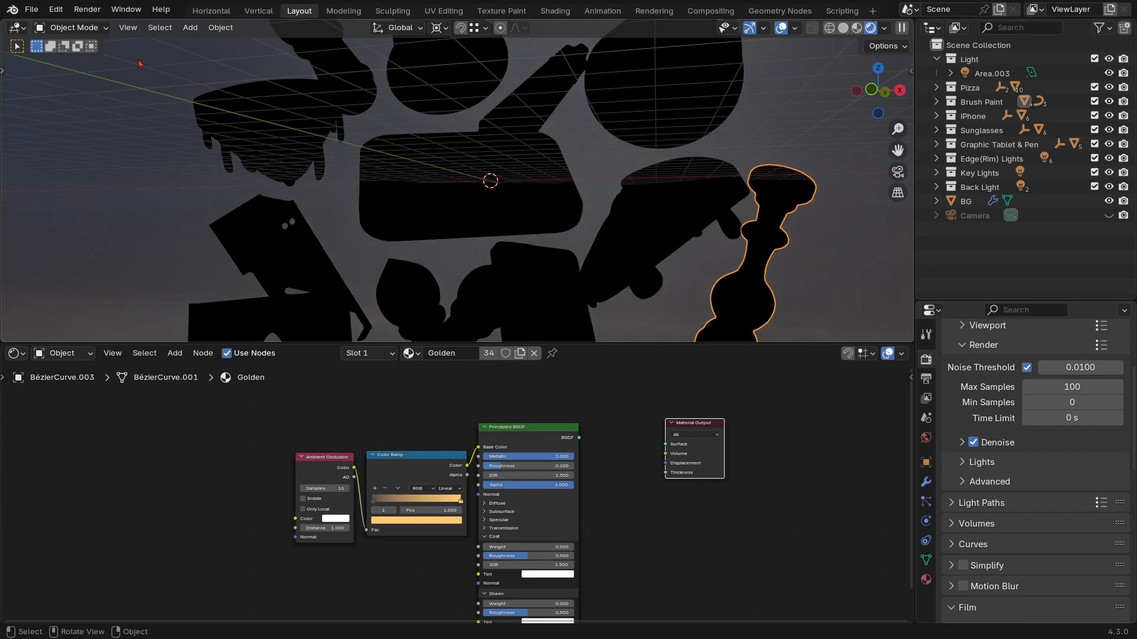
# Search the add-ons preferences for NODE to check whether Node Wrangler is enabled, and close the preferences.
pyautogui.click(58, 12)
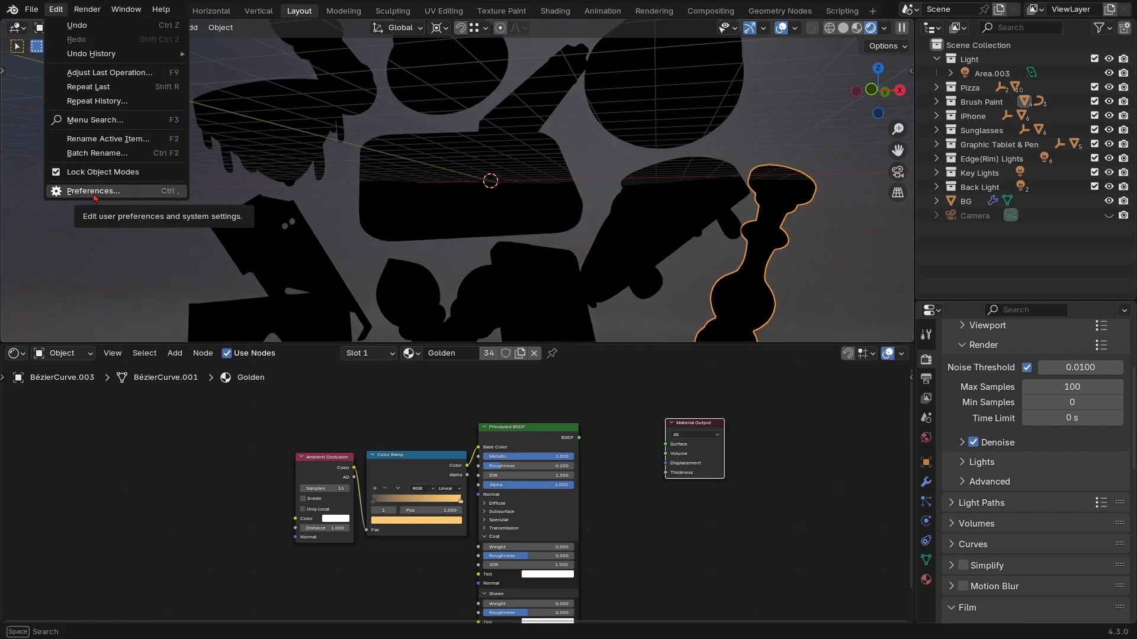
pyautogui.click(94, 197)
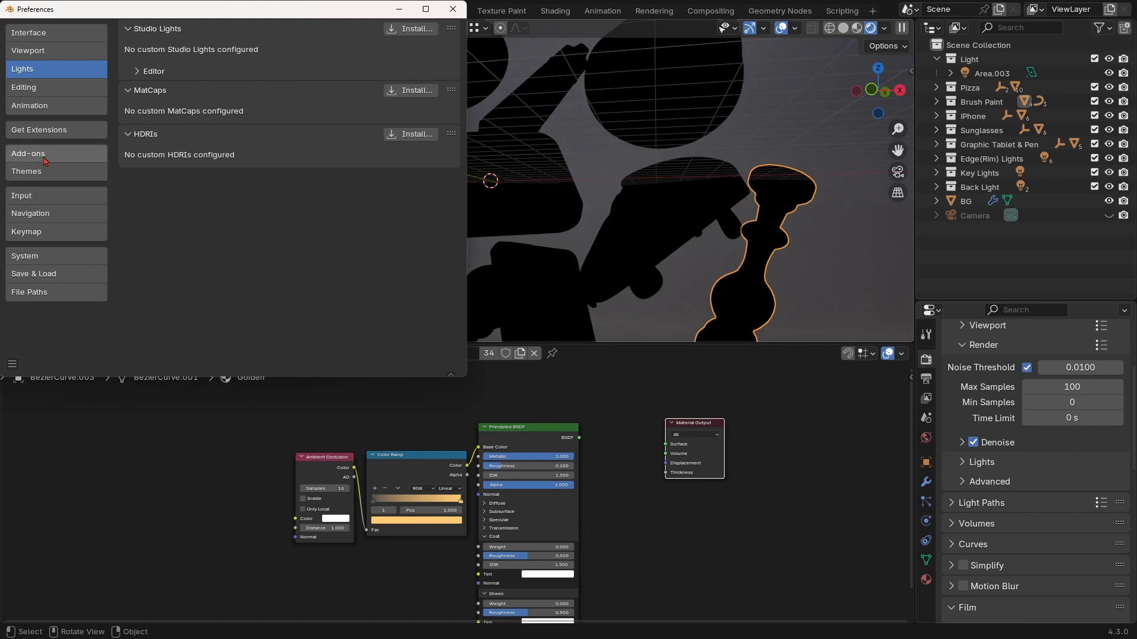
pyautogui.click(74, 152)
pyautogui.click(227, 31)
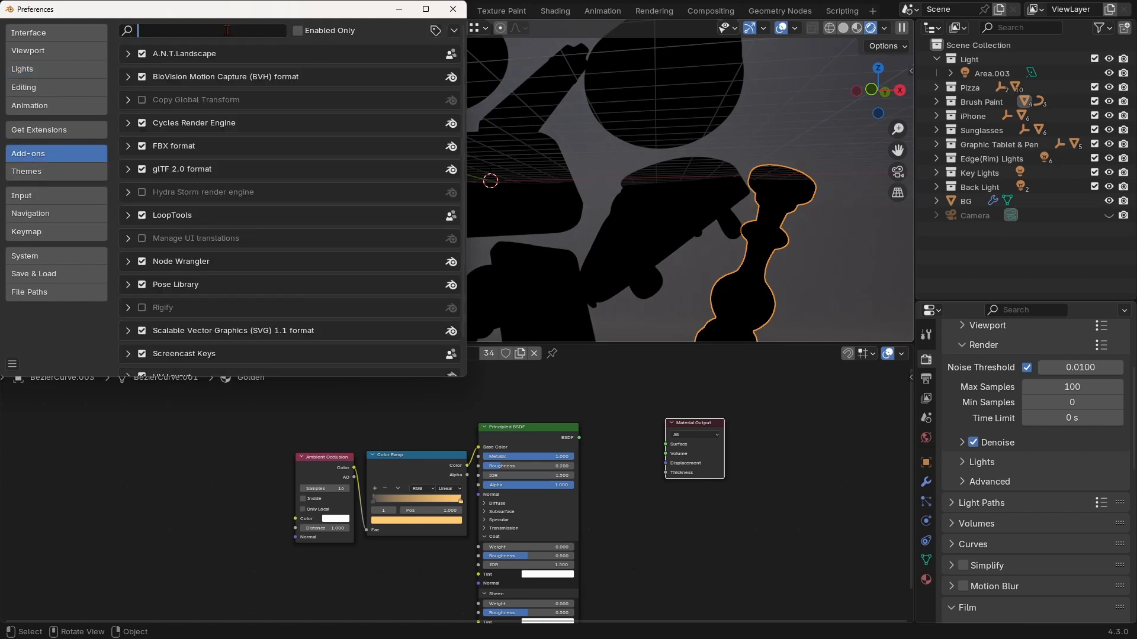
pyautogui.write('NODE')
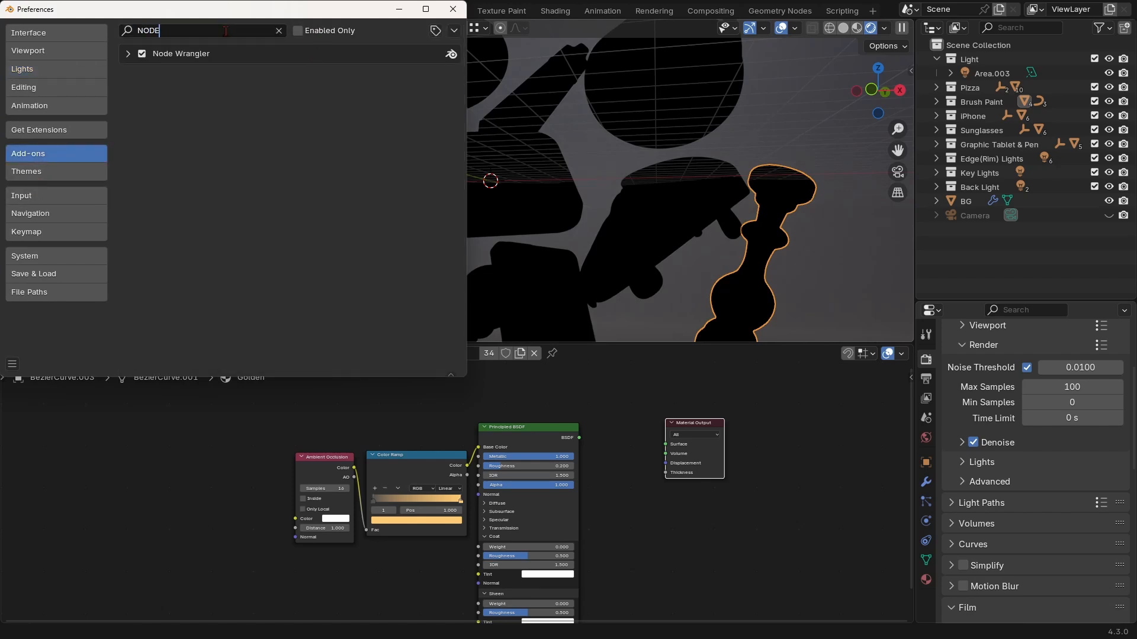
pyautogui.click(453, 9)
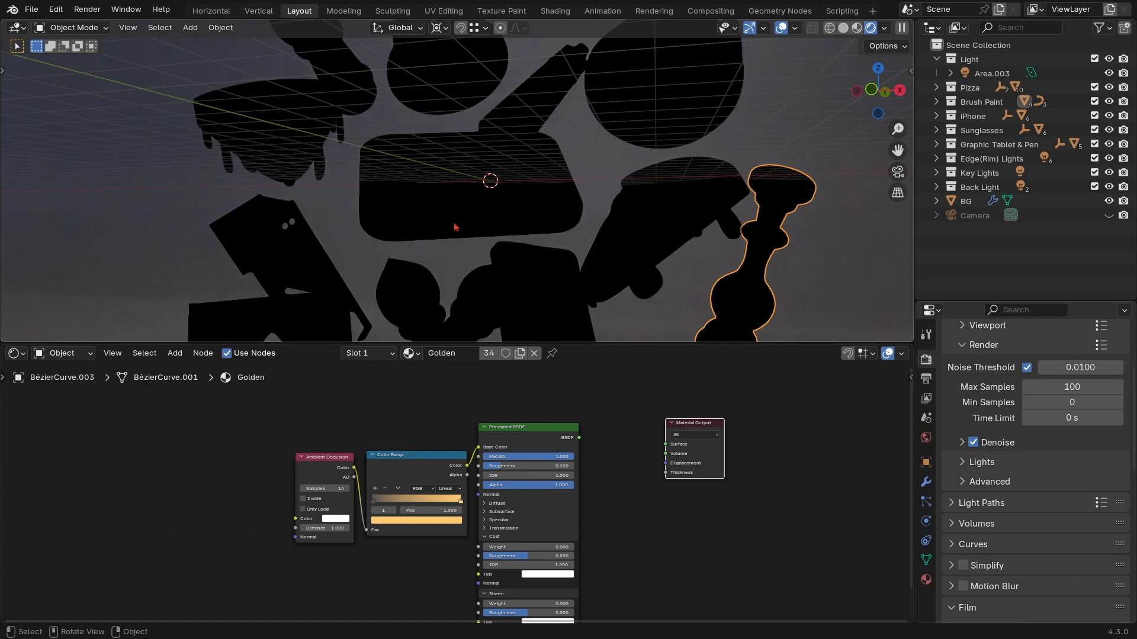
# Move the old gold shader nodes well away from the Material Output to clear space beside it.
pyautogui.moveTo(533, 428); pyautogui.dragTo(231, 415)
pyautogui.moveTo(567, 477); pyautogui.dragTo(515, 508, button='middle')
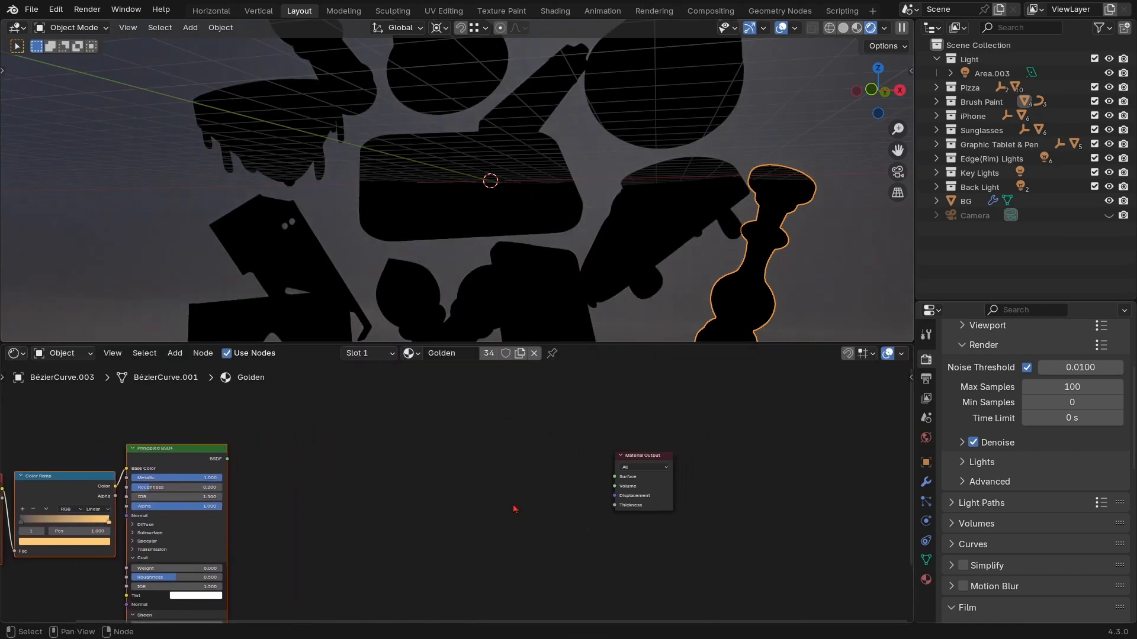
pyautogui.scroll(6, 462, 486)
pyautogui.moveTo(605, 443); pyautogui.dragTo(452, 454, button='middle')
pyautogui.moveTo(594, 445)
pyautogui.mouseDown()
pyautogui.moveTo(609, 437)
pyautogui.moveTo(582, 443)
pyautogui.mouseUp()
pyautogui.keyDown('ctrl'); pyautogui.moveTo(474, 469); pyautogui.dragTo(471, 448, button='middle'); pyautogui.keyUp('ctrl')
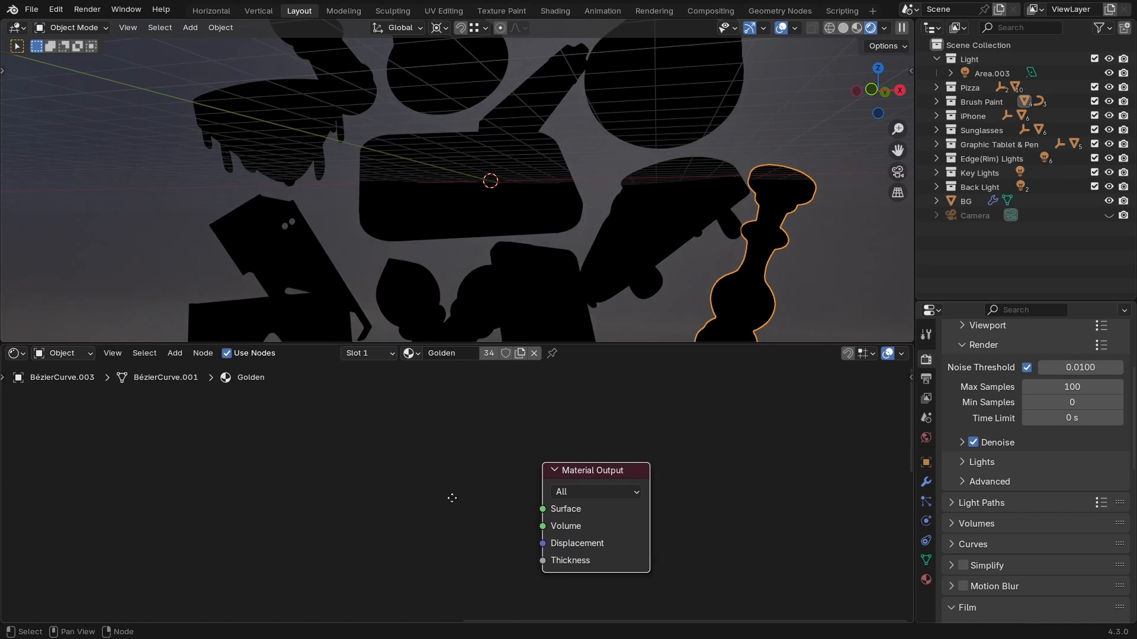
pyautogui.hotkey('shift', 'a')
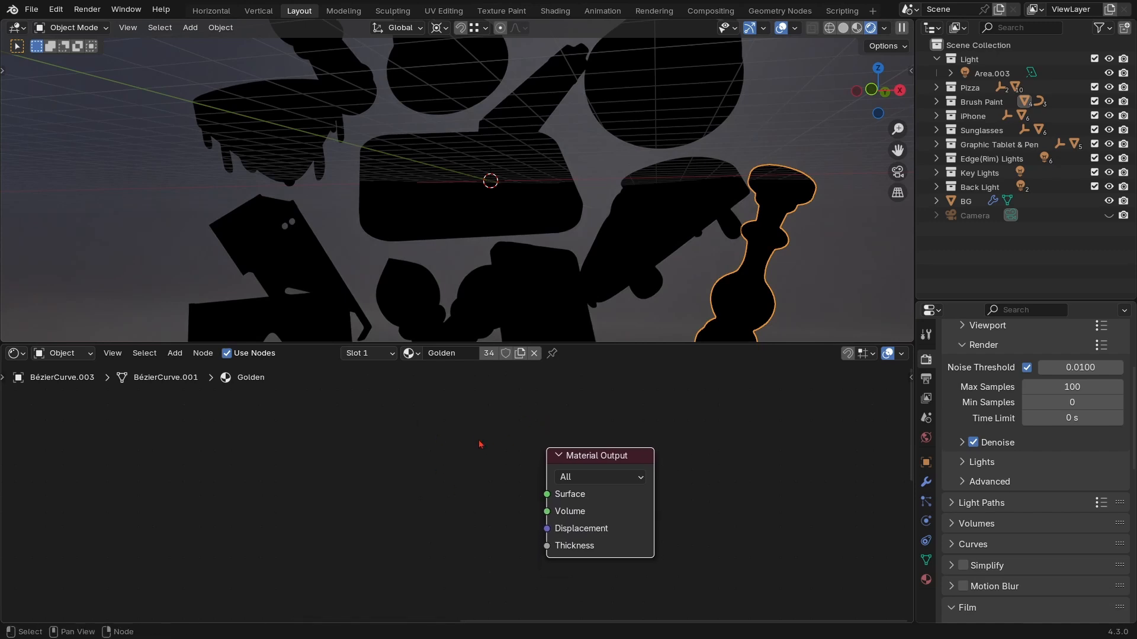
pyautogui.hotkey('shift', 'a')
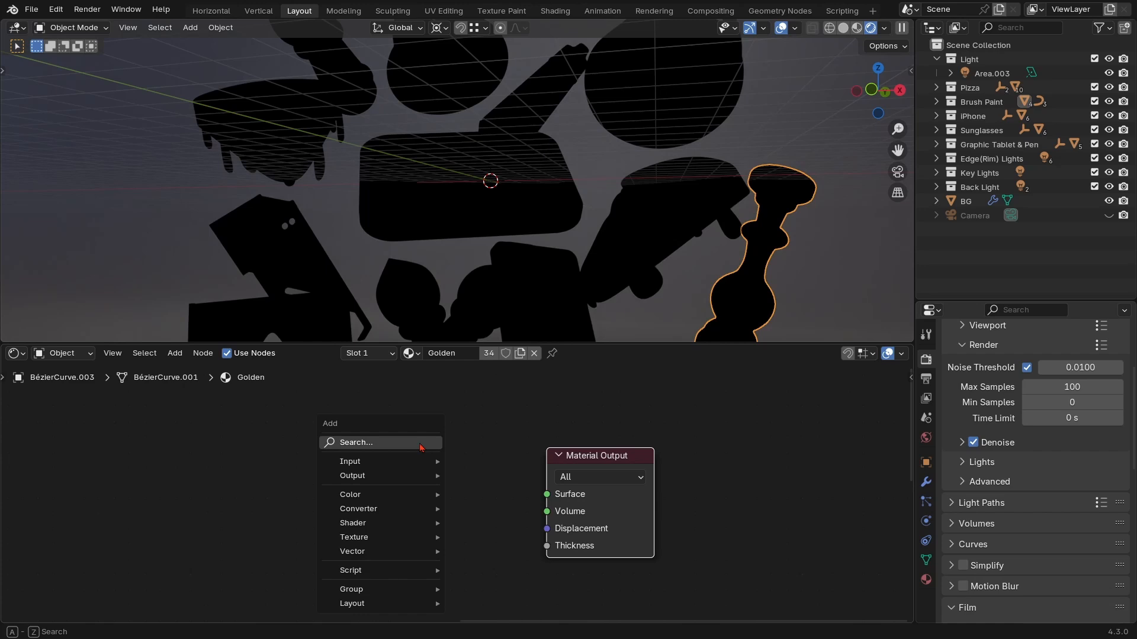
pyautogui.click(420, 444)
pyautogui.write('PRI')
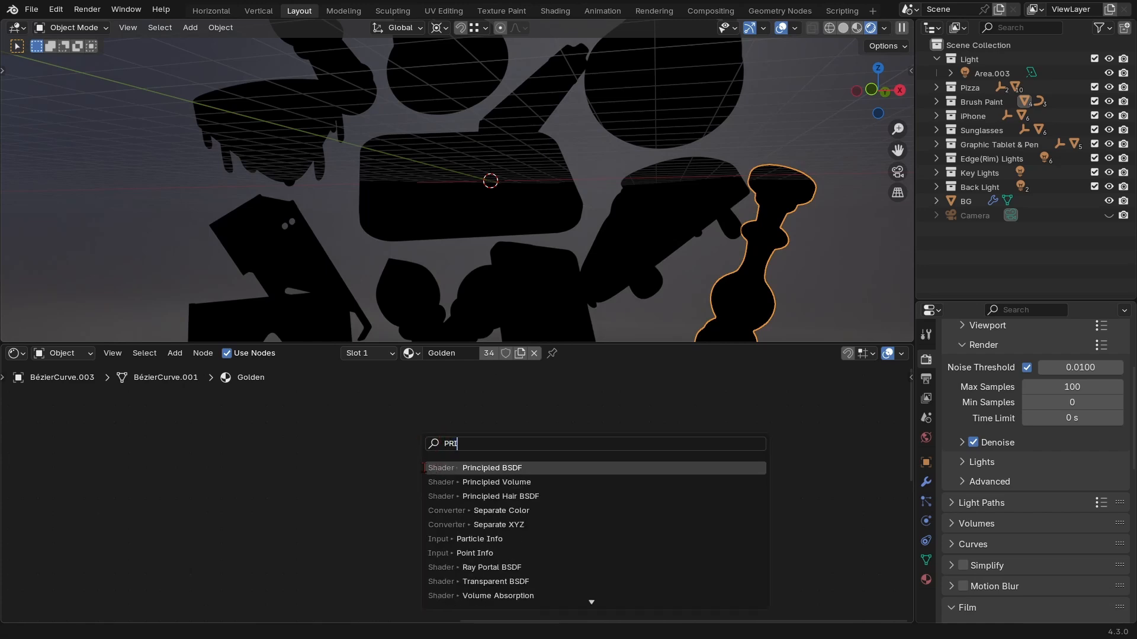
pyautogui.press('Escape')
# Add a new Principled BSDF shader and connect its BSDF output to the Material Output's Surface input.
pyautogui.hotkey('shift', 'a')
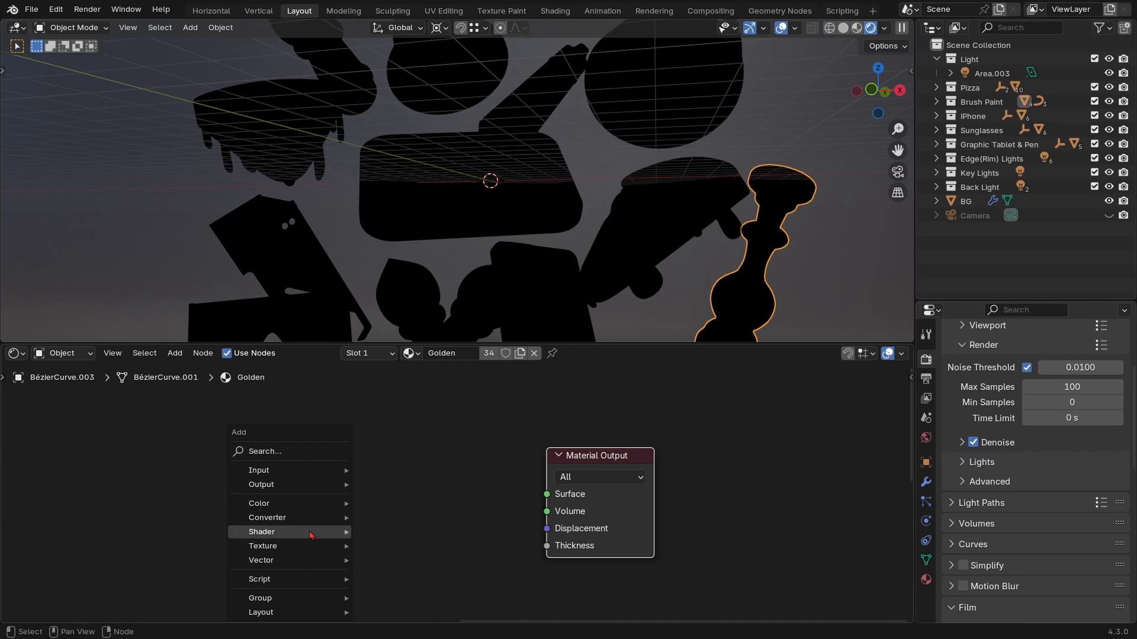
pyautogui.moveTo(312, 532)
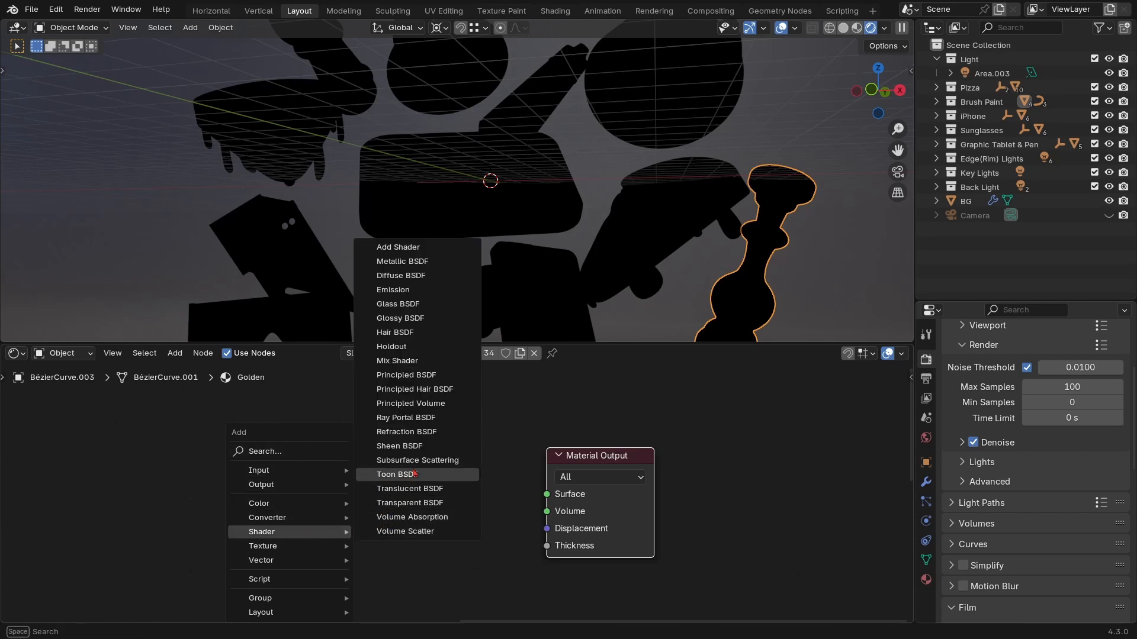
pyautogui.click(406, 379)
pyautogui.click(521, 458)
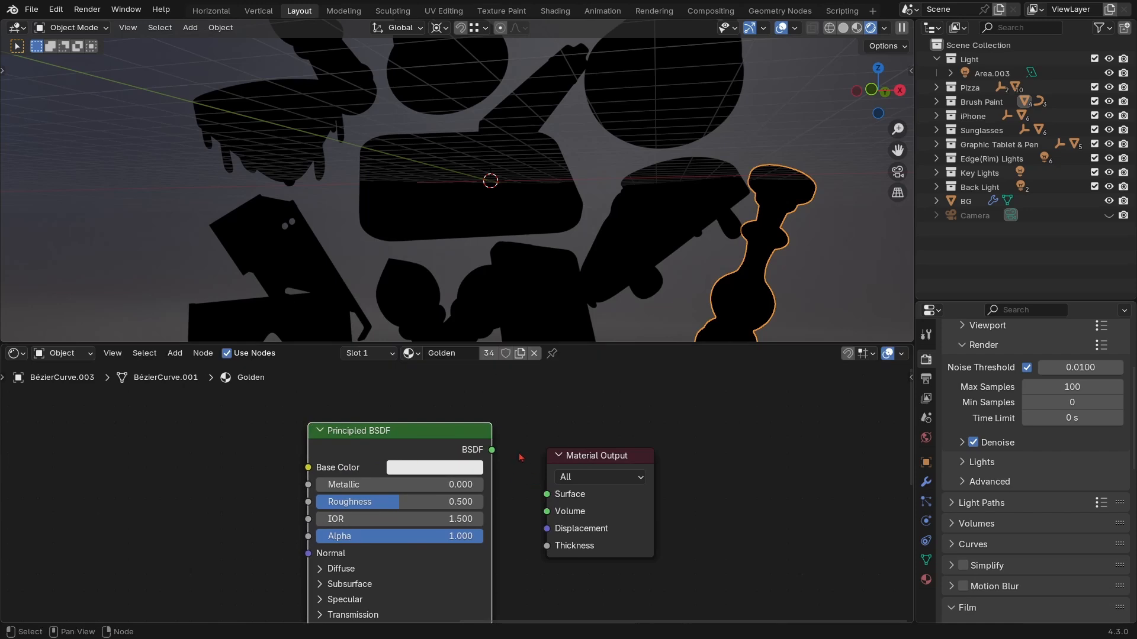
pyautogui.moveTo(492, 451); pyautogui.dragTo(538, 491)
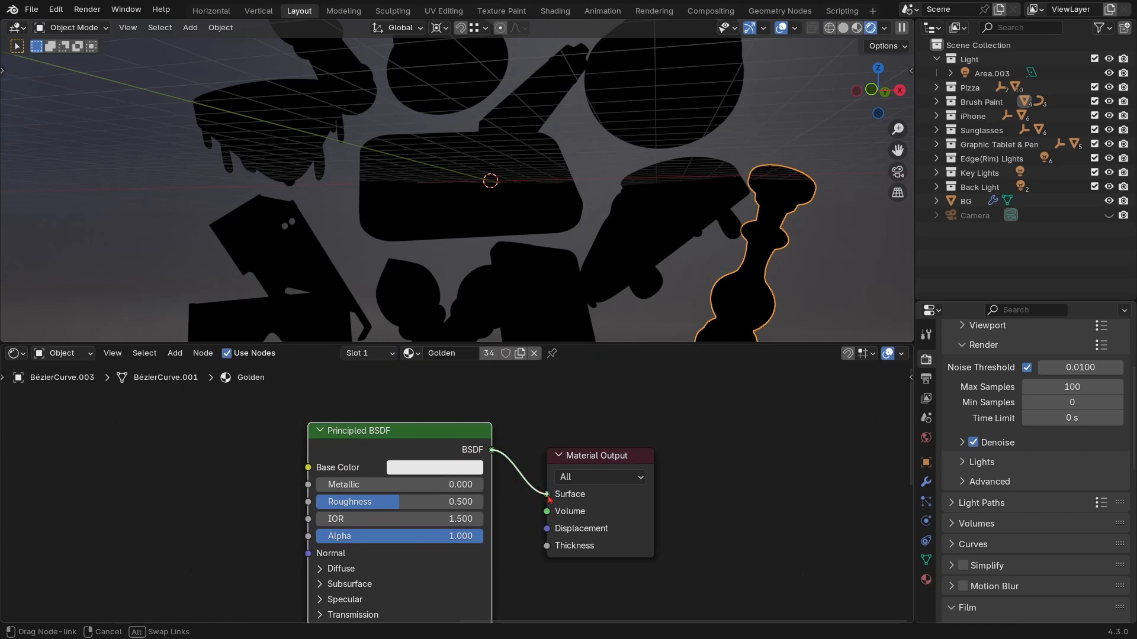
pyautogui.moveTo(549, 496); pyautogui.dragTo(547, 494)
# Move the disconnected gold shader nodes even farther from the new Principled BSDF.
pyautogui.scroll(-5, 542, 440)
pyautogui.moveTo(470, 463); pyautogui.dragTo(592, 497, button='middle')
pyautogui.keyDown('ctrl'); pyautogui.moveTo(361, 512); pyautogui.dragTo(303, 503, button='middle'); pyautogui.keyUp('ctrl')
pyautogui.moveTo(361, 429); pyautogui.dragTo(105, 498)
pyautogui.press('g')
pyautogui.click(7, 474)
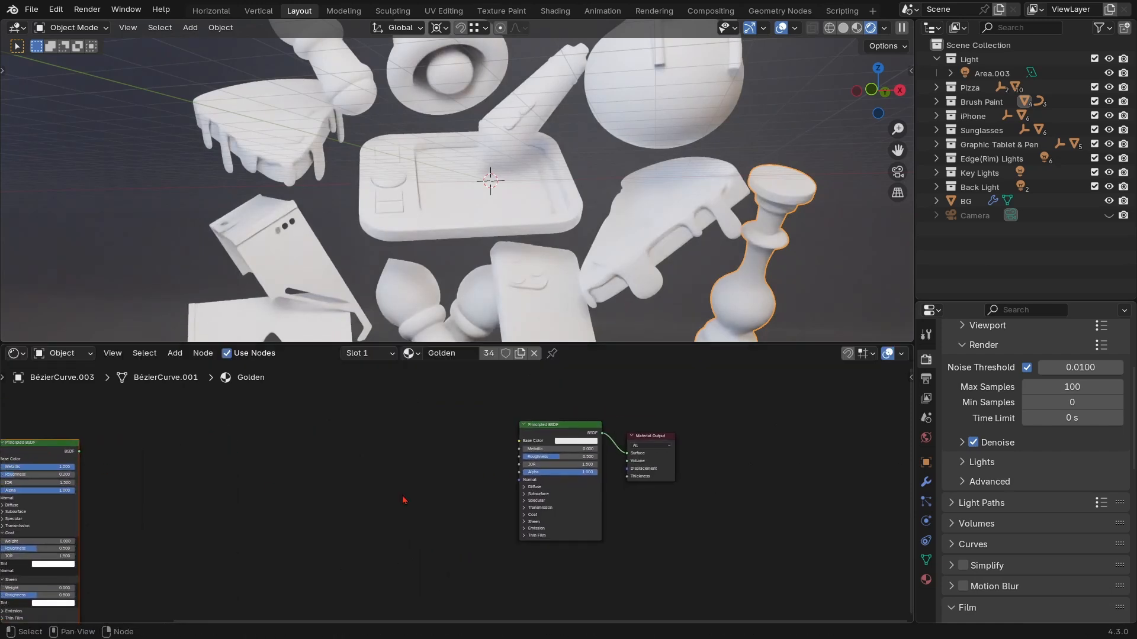
# Frame the new Principled BSDF and Material Output closely, and hide the 3D viewport's overlays.
pyautogui.scroll(3, 716, 479)
pyautogui.moveTo(716, 498); pyautogui.dragTo(624, 484, button='middle')
pyautogui.scroll(3, 546, 539)
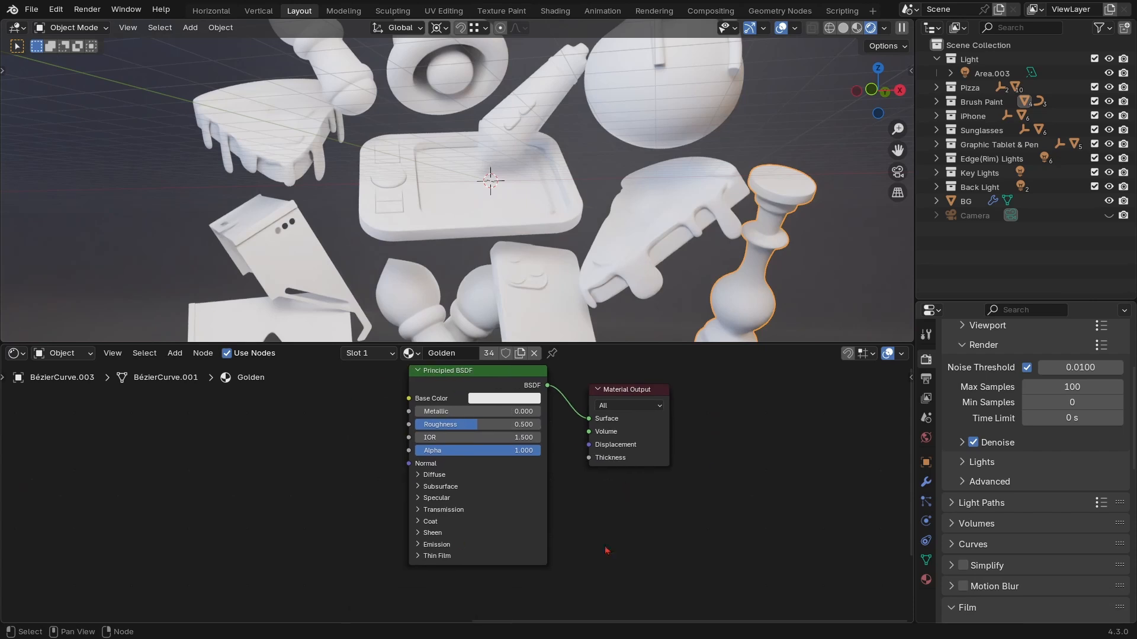
pyautogui.scroll(2, 607, 551)
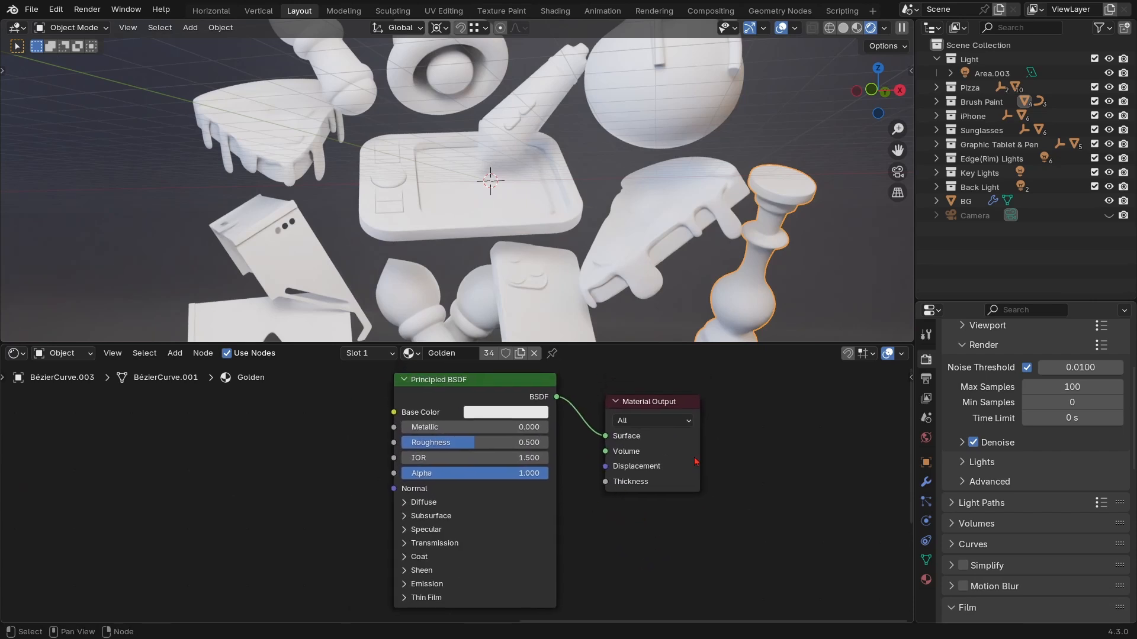
pyautogui.scroll(1, 524, 420)
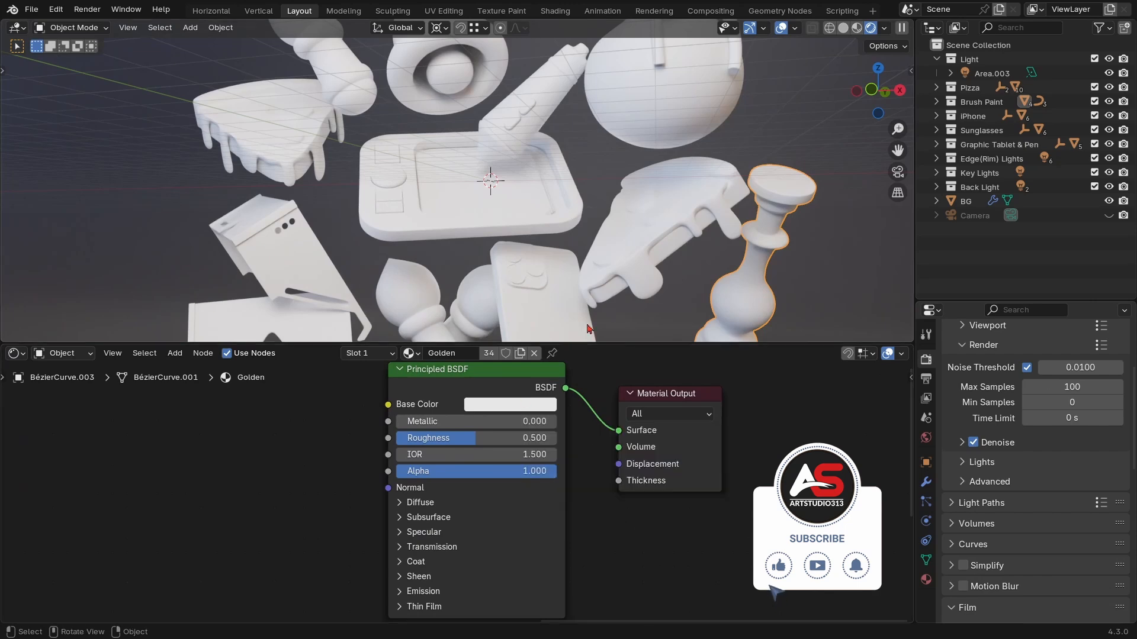
pyautogui.click(781, 29)
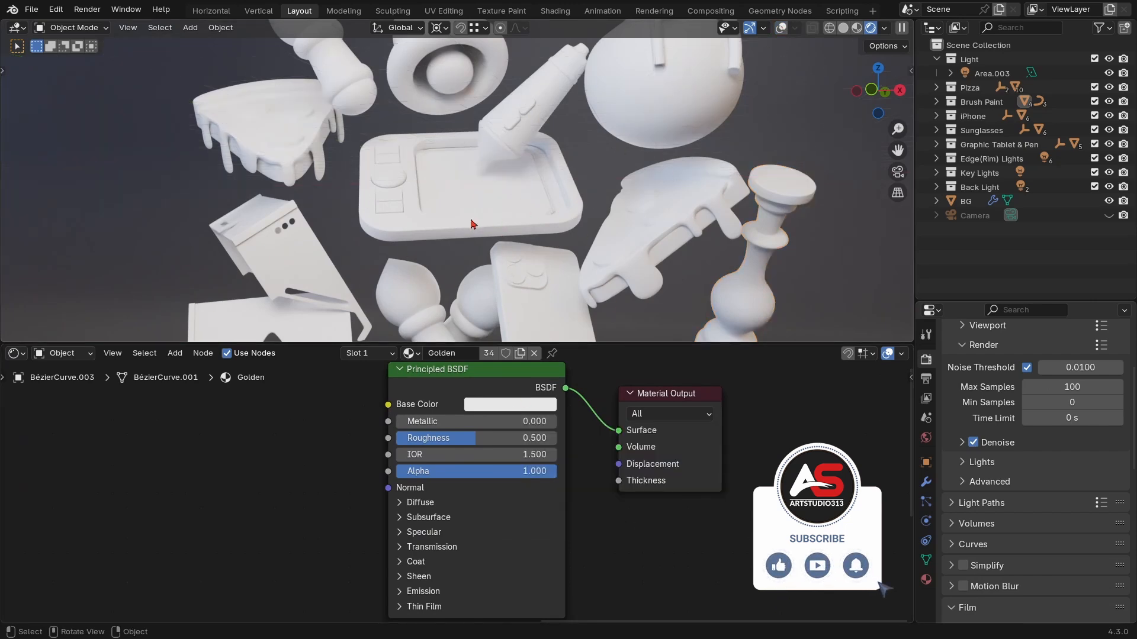
# Try a saturated magenta (#E722CE) as the Principled BSDF's Base Color.
pyautogui.click(509, 409)
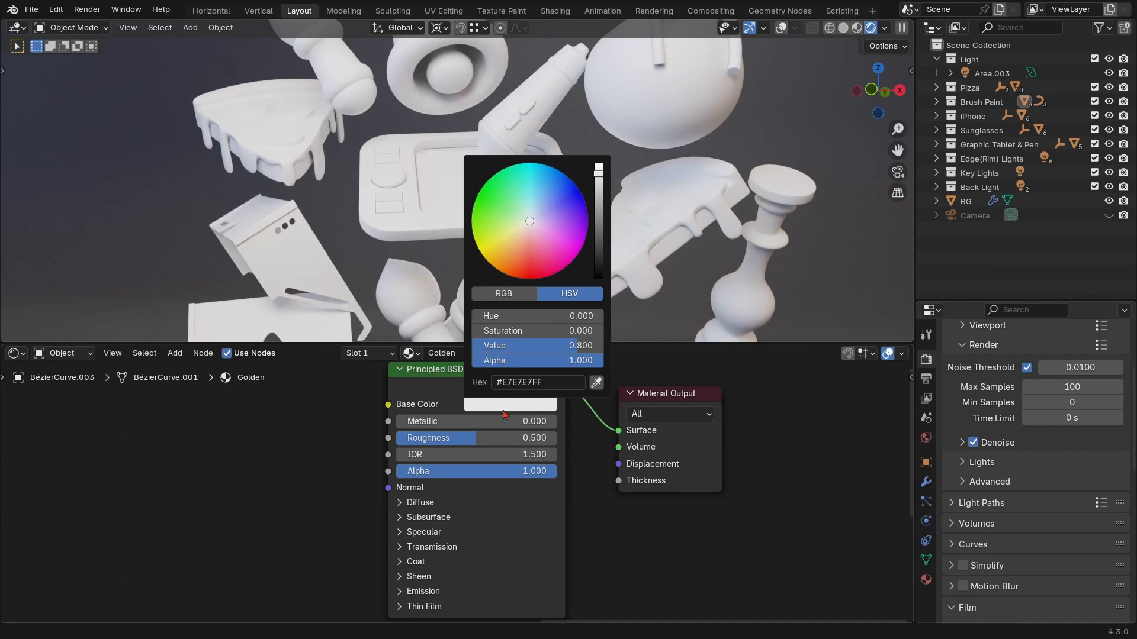
pyautogui.click(504, 404)
pyautogui.click(499, 270)
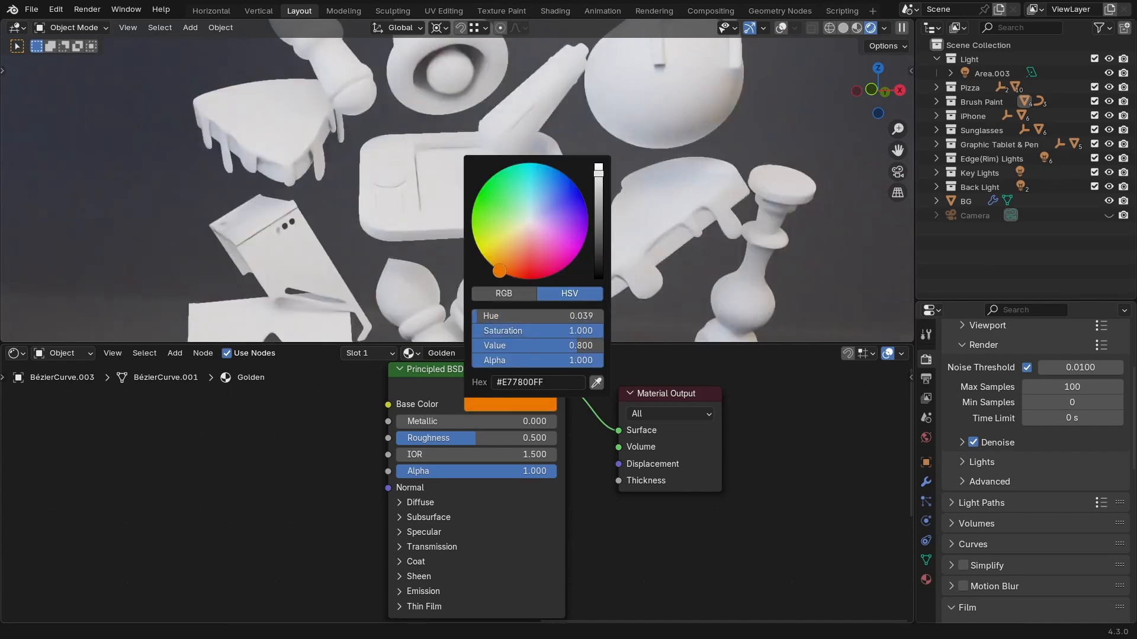
pyautogui.moveTo(500, 271)
pyautogui.mouseDown()
pyautogui.moveTo(477, 196)
pyautogui.moveTo(489, 177)
pyautogui.moveTo(497, 269)
pyautogui.moveTo(547, 276)
pyautogui.moveTo(557, 270)
pyautogui.moveTo(542, 277)
pyautogui.moveTo(484, 254)
pyautogui.moveTo(586, 227)
pyautogui.moveTo(568, 251)
pyautogui.mouseUp()
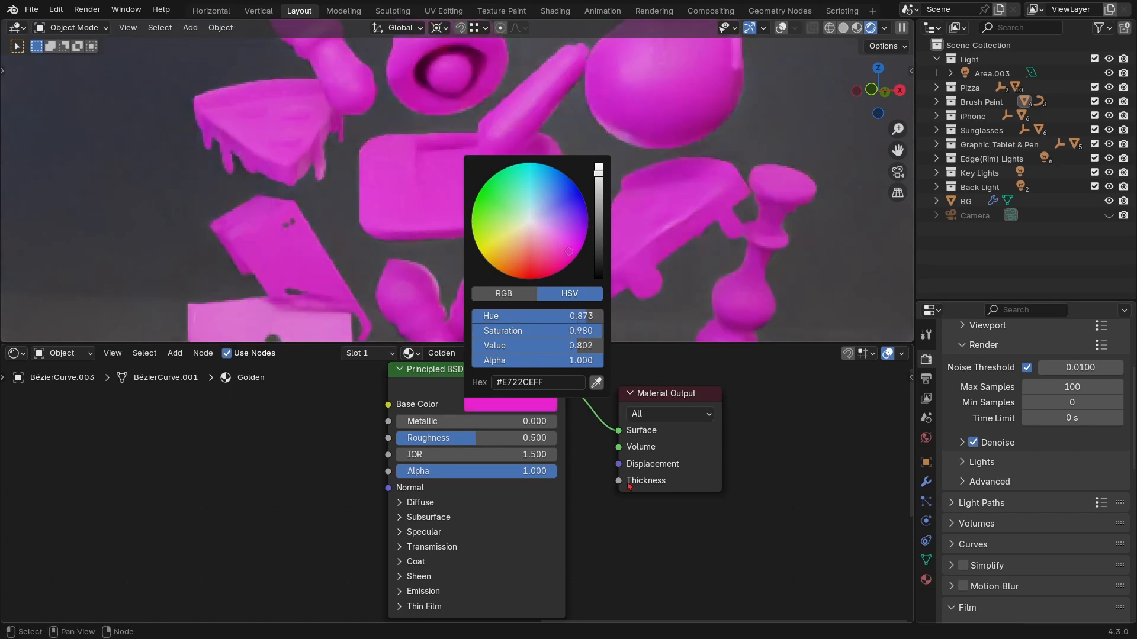
pyautogui.scroll(-2, 468, 474)
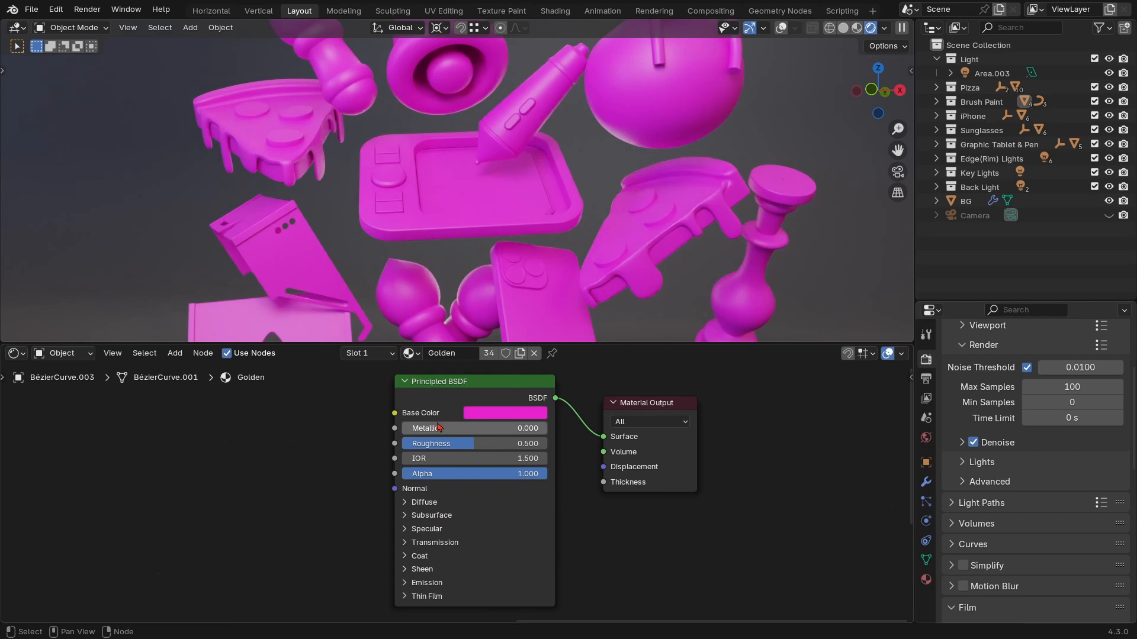
# Return the Base Color to neutral white (#E7E7E7) by setting its hue and saturation to 0.000.
pyautogui.click(504, 413)
pyautogui.write('#E72222FF')
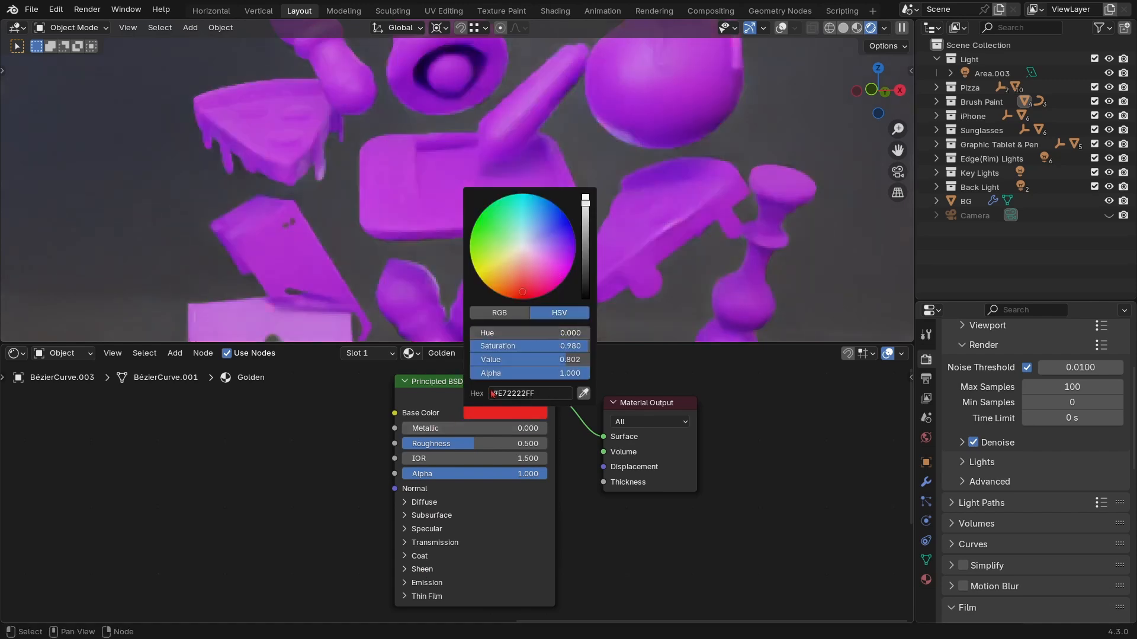
pyautogui.click(519, 413)
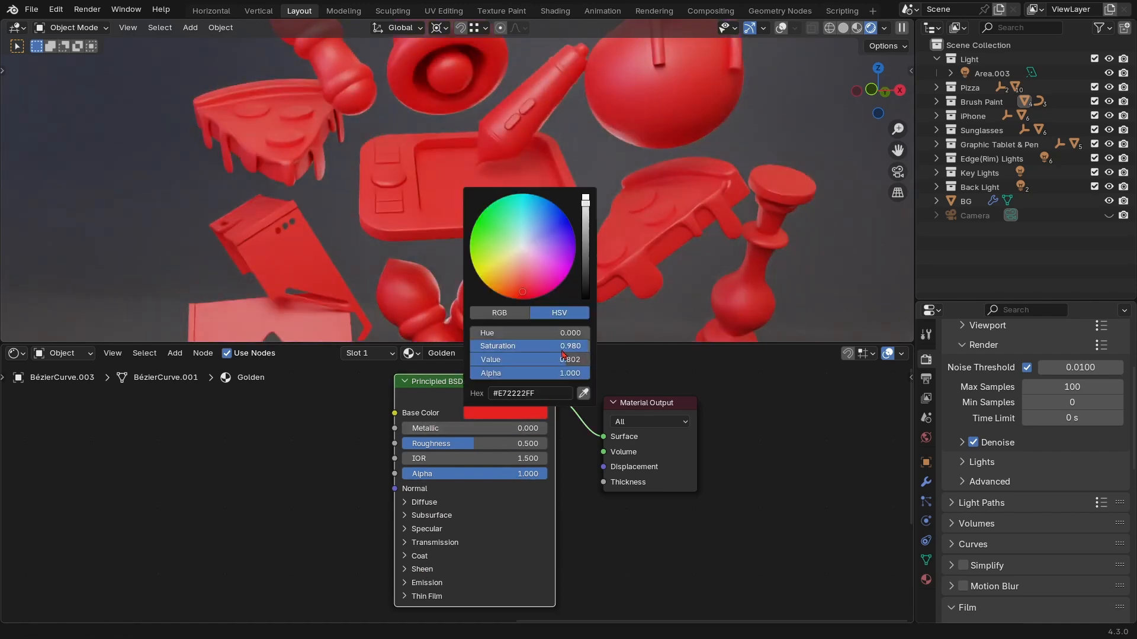
pyautogui.moveTo(566, 347); pyautogui.dragTo(472, 350)
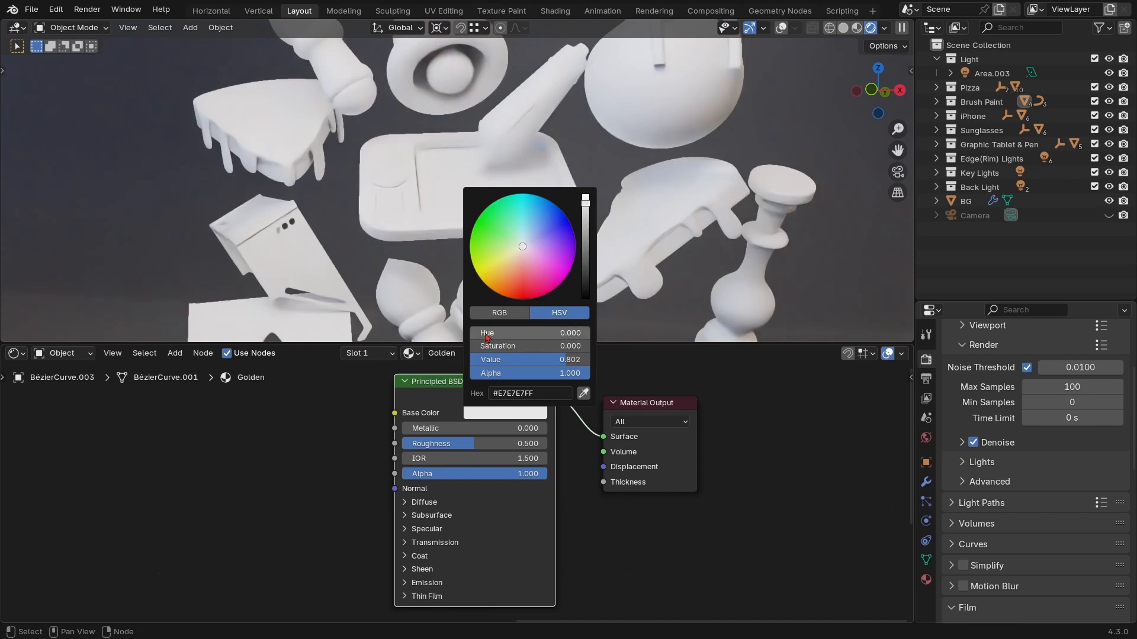
pyautogui.moveTo(465, 492)
pyautogui.keyDown('ctrl'); pyautogui.mouseDown(button='middle')
pyautogui.moveTo(467, 474)
pyautogui.moveTo(466, 492)
pyautogui.mouseUp(button='middle'); pyautogui.keyUp('ctrl')
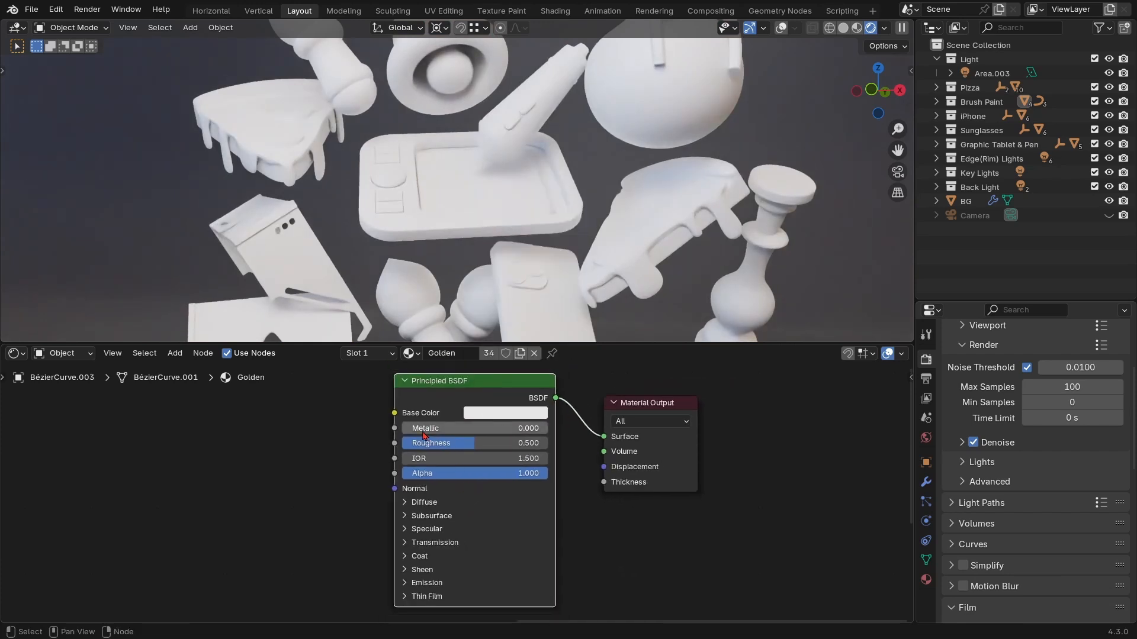
# Set the Principled BSDF's Metallic to 1.000, briefly trying Roughness at 1.000 and cancelling it.
pyautogui.moveTo(424, 436); pyautogui.dragTo(550, 436)
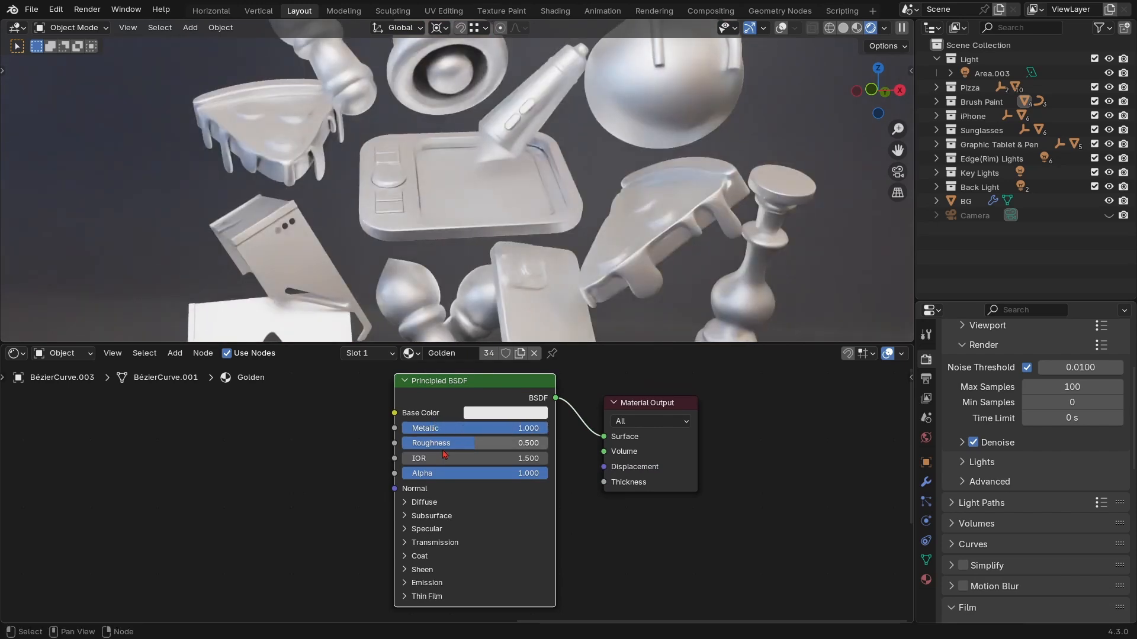
pyautogui.moveTo(471, 452); pyautogui.dragTo(545, 450)
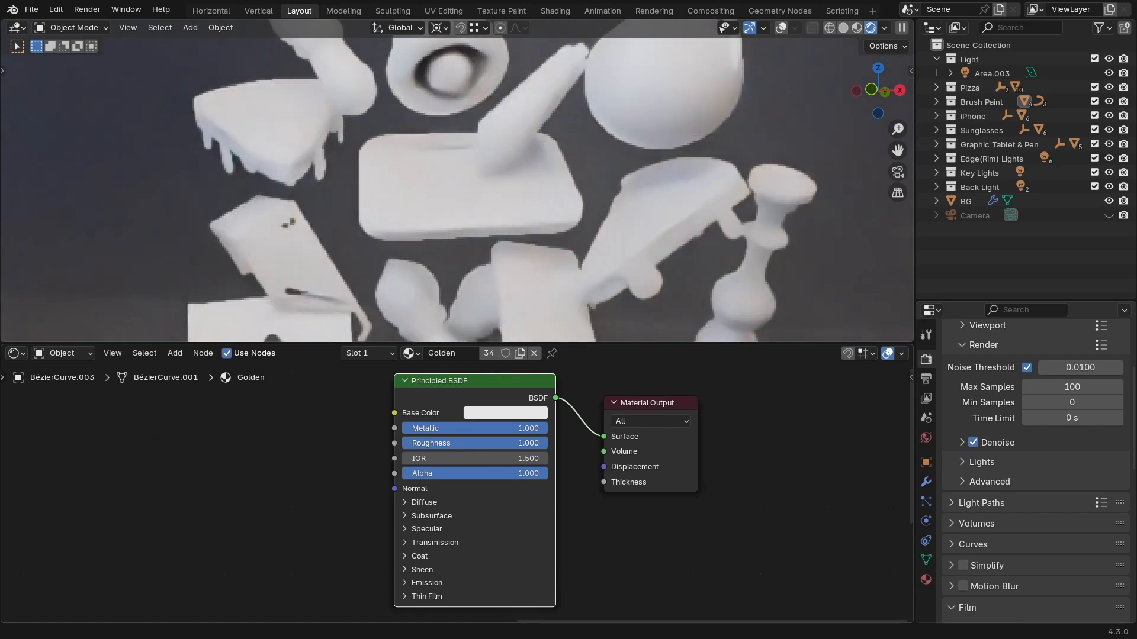
pyautogui.press('Escape')
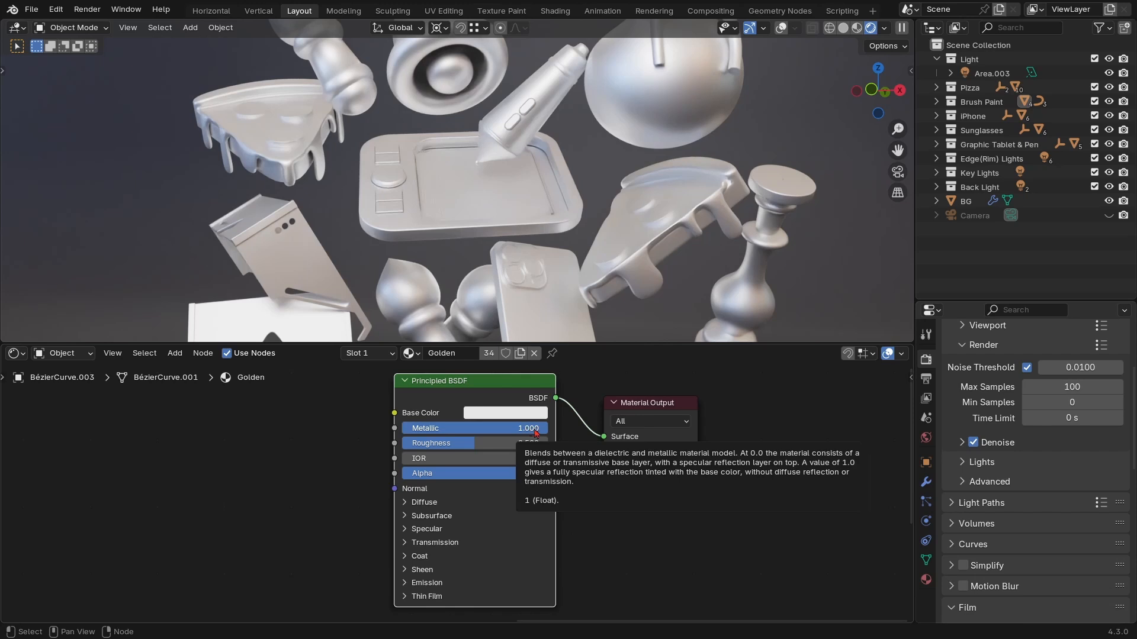
pyautogui.moveTo(535, 431)
pyautogui.mouseDown()
pyautogui.moveTo(389, 431)
pyautogui.moveTo(550, 434)
pyautogui.mouseUp()
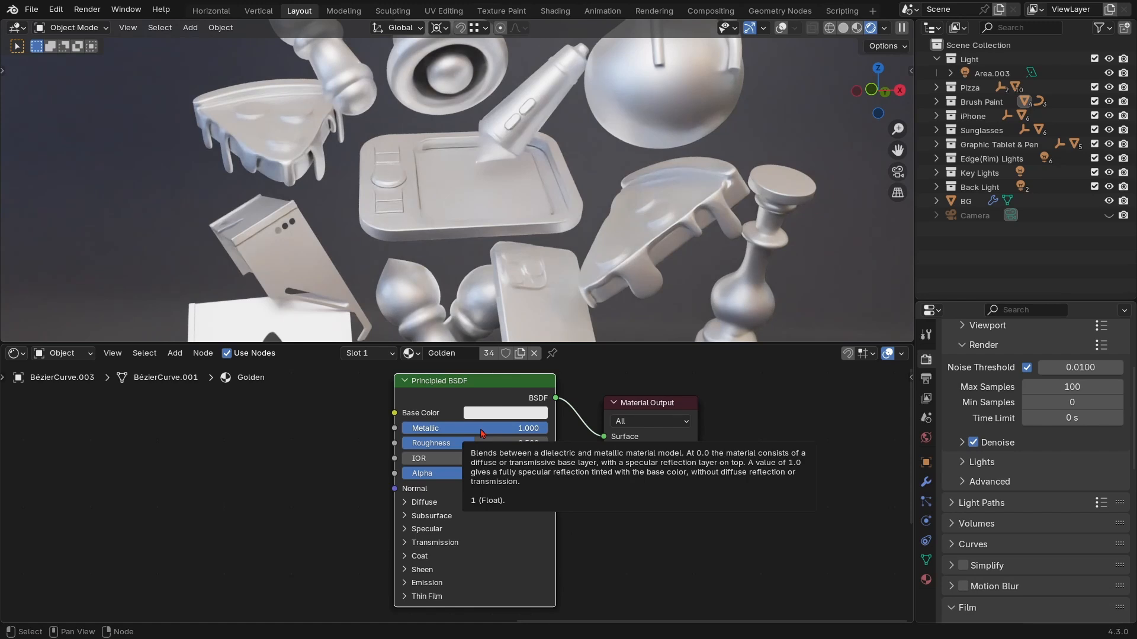
pyautogui.moveTo(491, 433); pyautogui.dragTo(548, 431)
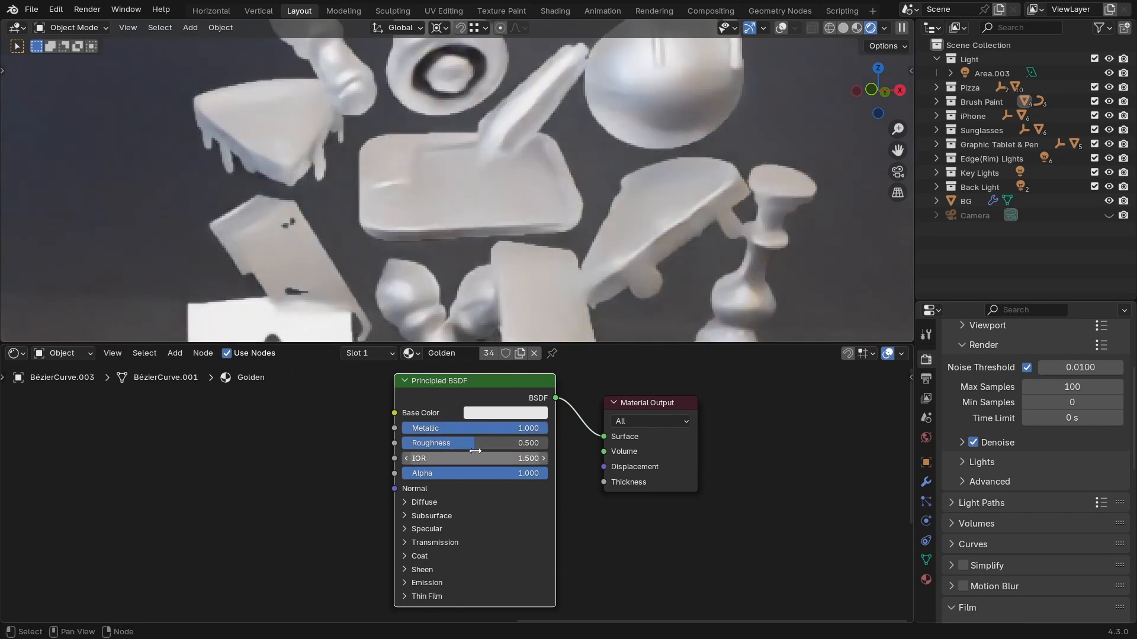
# Compare the metal at the Roughness extremes of 0.000 and 1.000, ending at 0.000.
pyautogui.moveTo(472, 448); pyautogui.dragTo(403, 442)
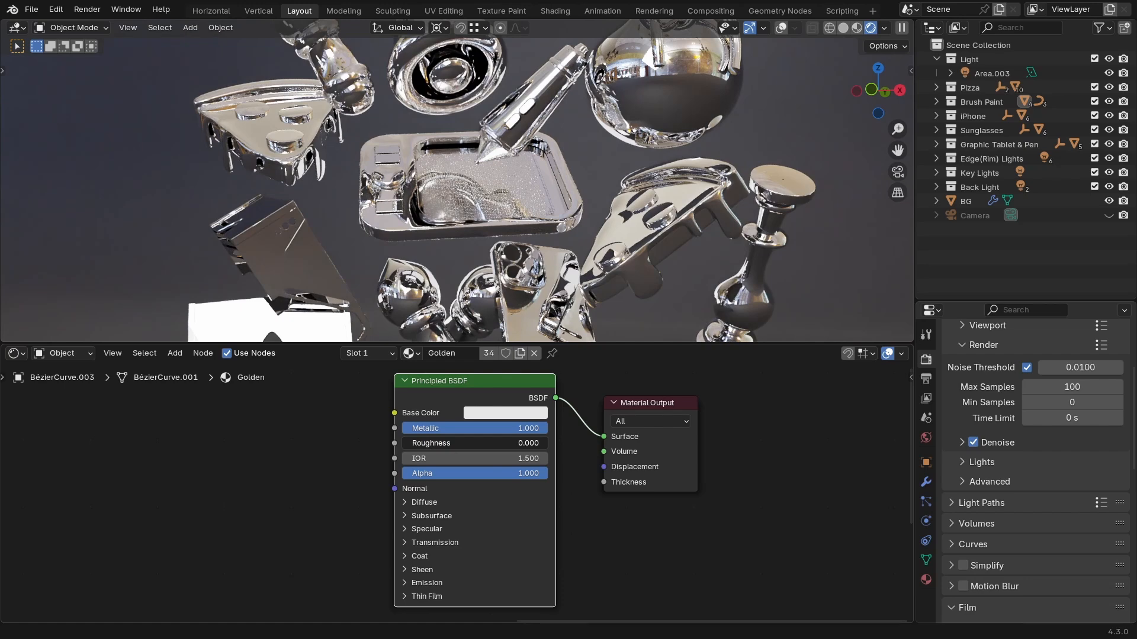
pyautogui.moveTo(404, 443); pyautogui.dragTo(548, 442)
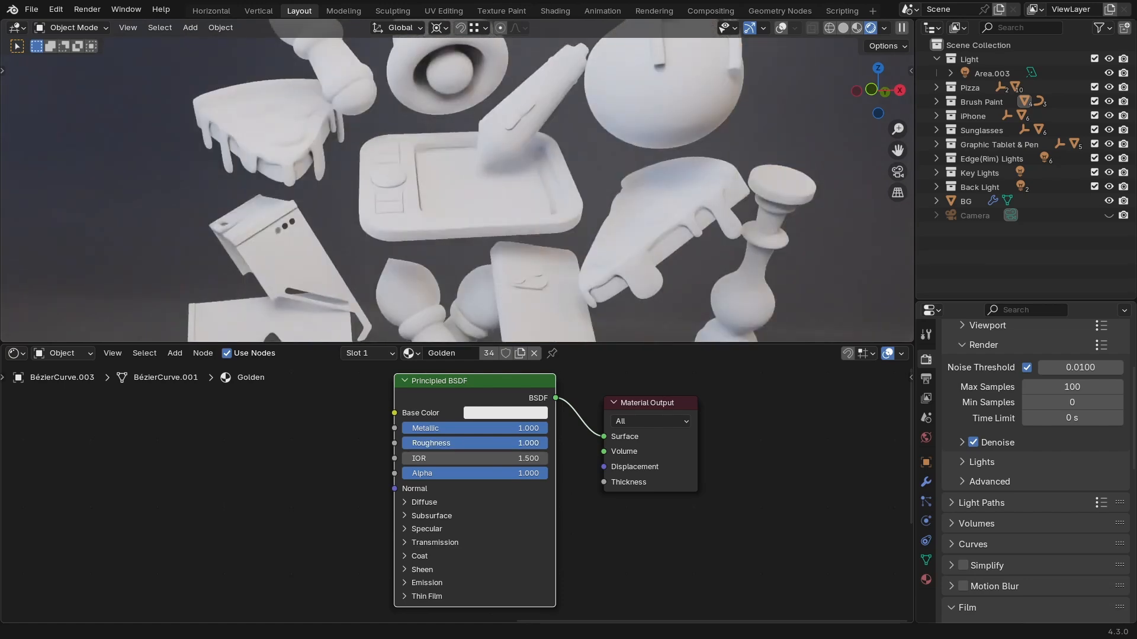
pyautogui.moveTo(547, 443); pyautogui.dragTo(403, 443)
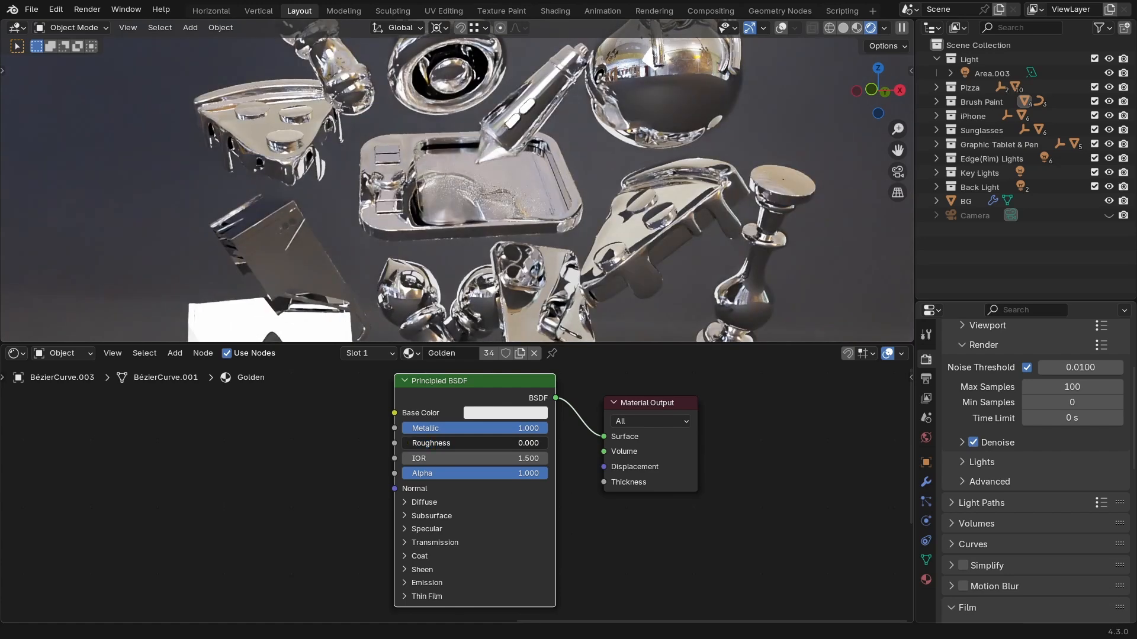
pyautogui.moveTo(402, 443); pyautogui.dragTo(547, 442)
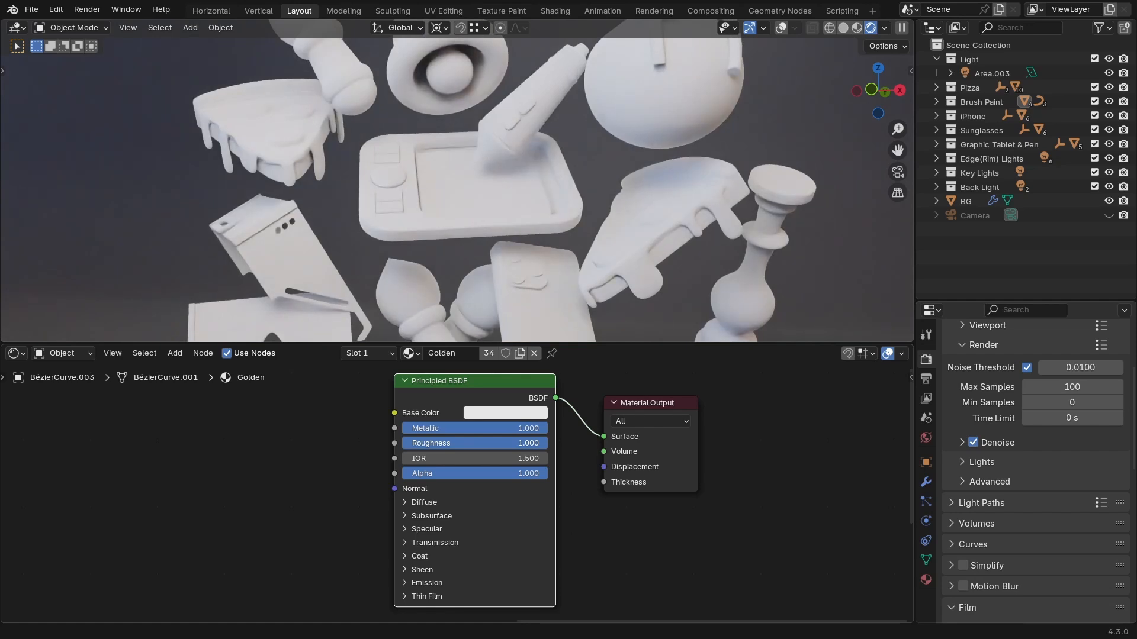
pyautogui.moveTo(548, 443); pyautogui.dragTo(403, 443)
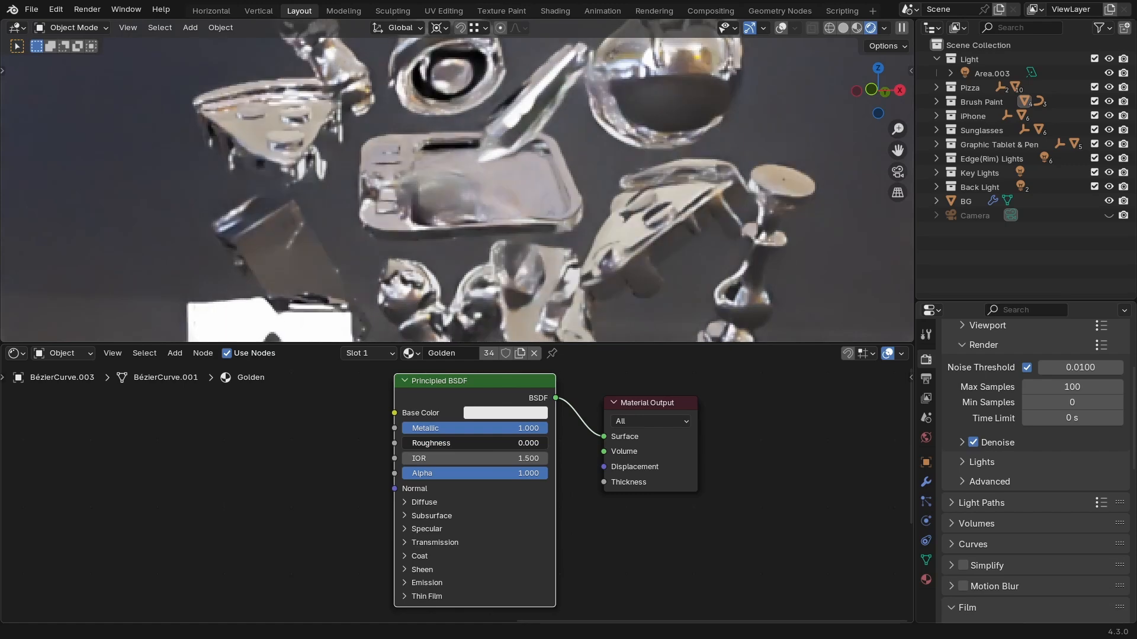
# Set the Principled BSDF's Roughness to 0.100.
pyautogui.keyDown('ctrl'); pyautogui.moveTo(454, 486); pyautogui.dragTo(510, 453, button='middle'); pyautogui.keyUp('ctrl')
pyautogui.moveTo(498, 527); pyautogui.dragTo(502, 523, button='middle')
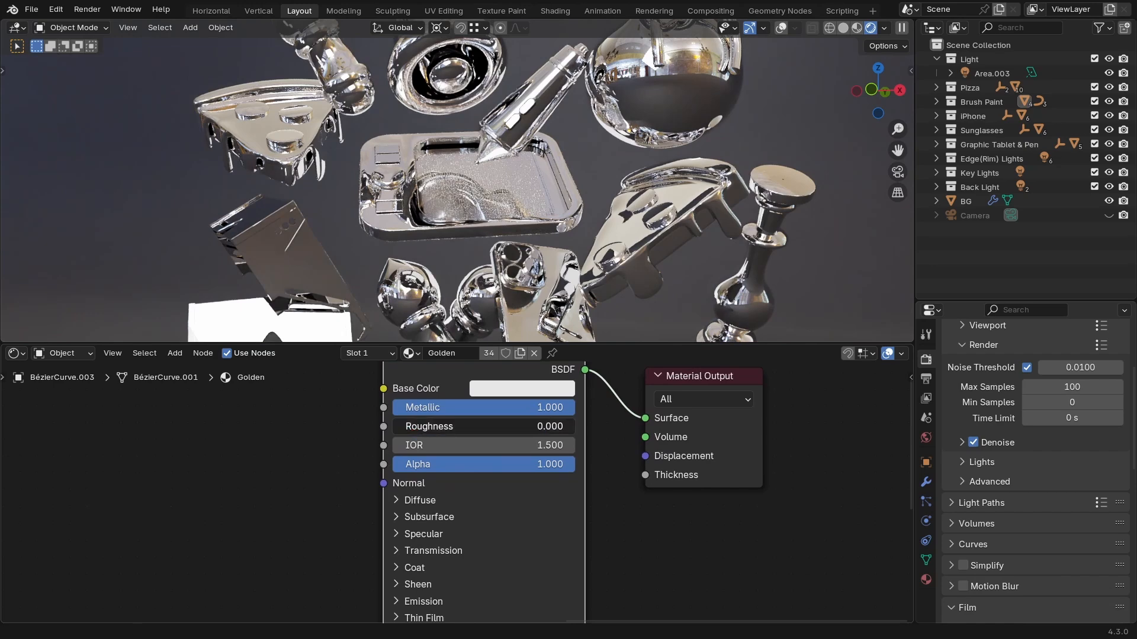
pyautogui.moveTo(418, 426); pyautogui.dragTo(436, 427)
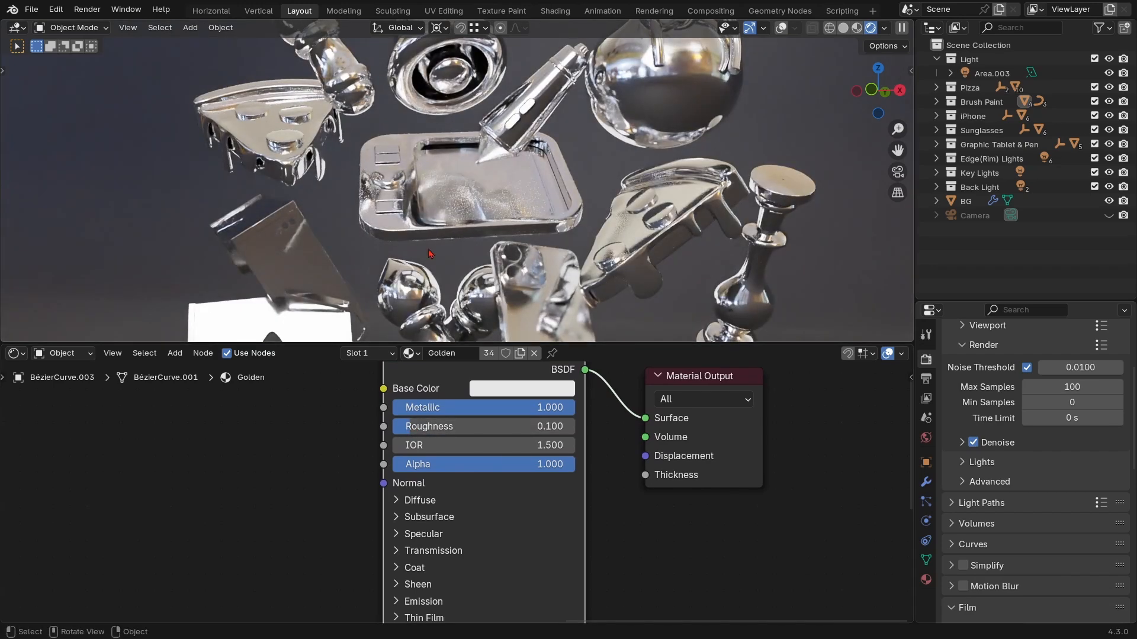
# Change the Base Color to orange and refine it to a light, warm golden yellow.
pyautogui.click(530, 395)
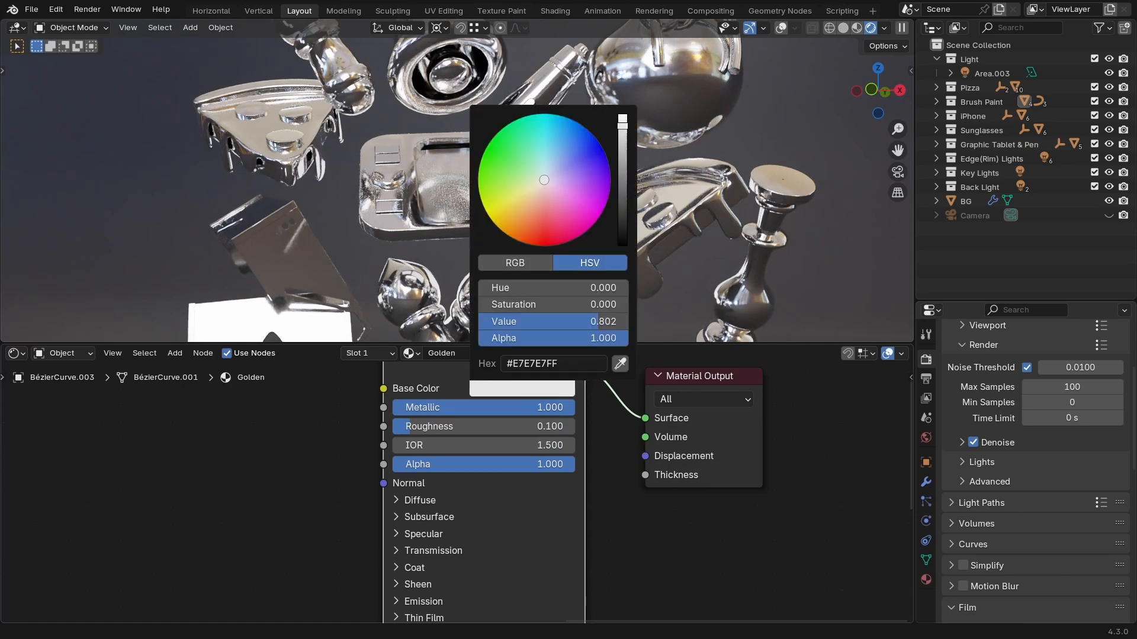
pyautogui.click(520, 241)
pyautogui.moveTo(519, 242); pyautogui.dragTo(510, 237)
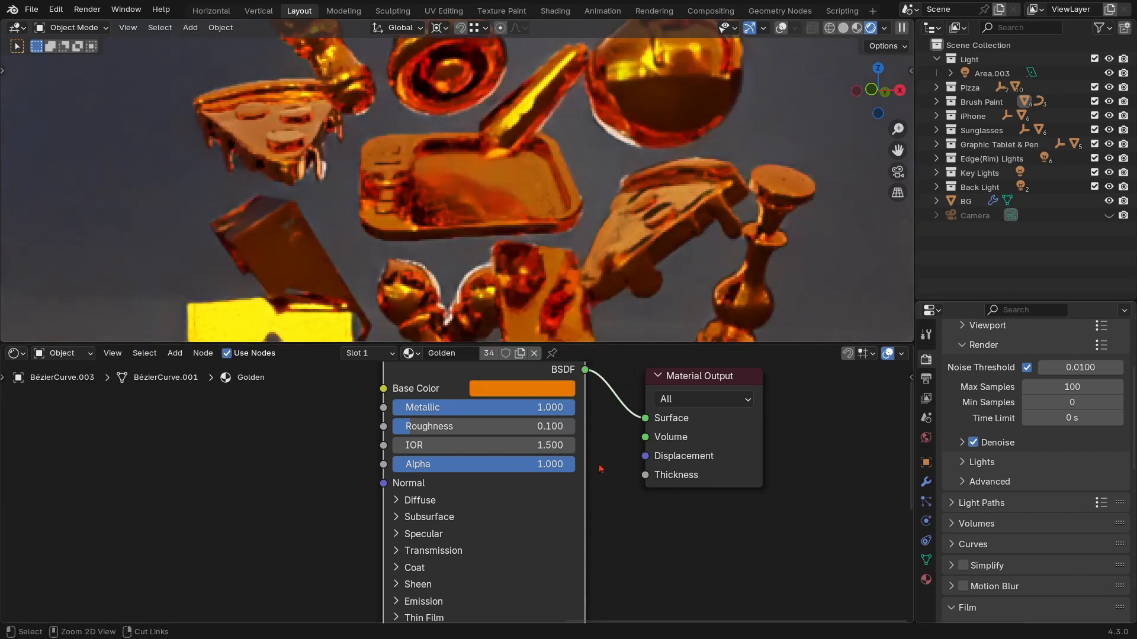
pyautogui.scroll(-6, 599, 503)
pyautogui.moveTo(596, 527); pyautogui.dragTo(725, 597, button='middle')
pyautogui.click(642, 487)
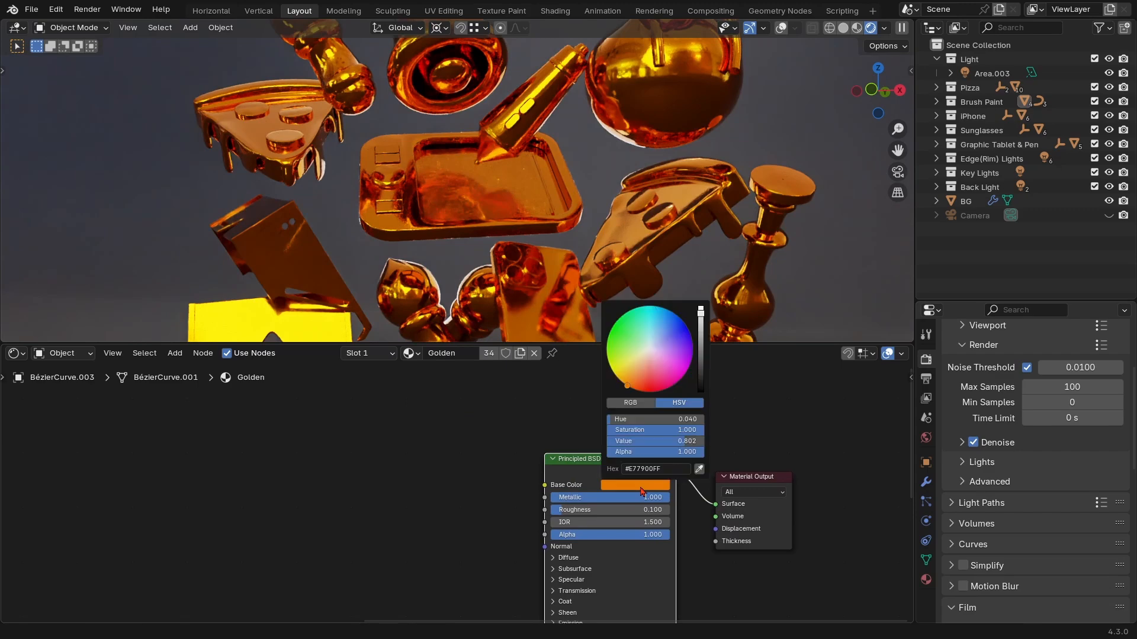
pyautogui.moveTo(631, 384)
pyautogui.mouseDown()
pyautogui.moveTo(616, 326)
pyautogui.moveTo(681, 331)
pyautogui.moveTo(628, 386)
pyautogui.moveTo(612, 370)
pyautogui.moveTo(626, 367)
pyautogui.mouseUp()
pyautogui.keyDown('ctrl'); pyautogui.moveTo(538, 509); pyautogui.dragTo(518, 470, button='middle'); pyautogui.keyUp('ctrl')
pyautogui.scroll(1, 519, 476)
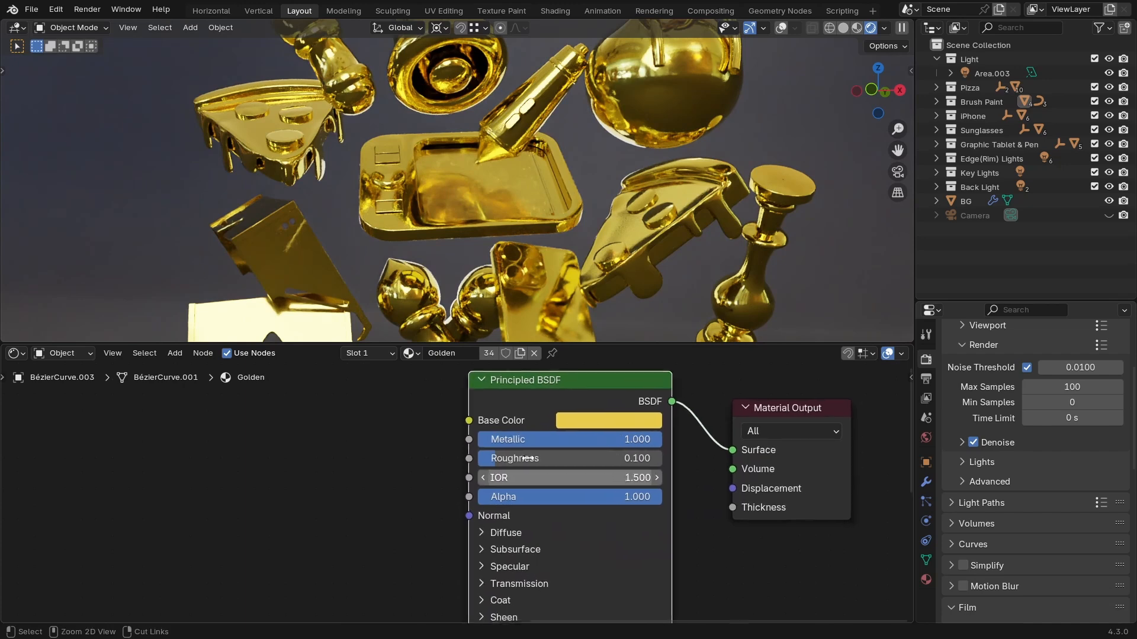
pyautogui.moveTo(536, 479); pyautogui.dragTo(548, 494, button='middle')
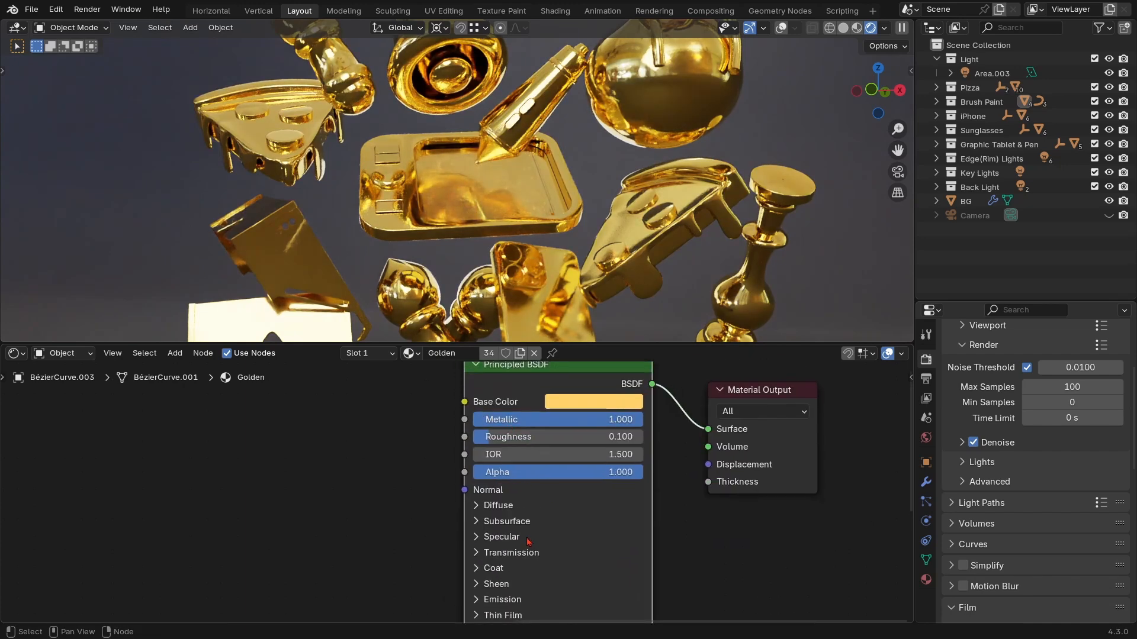
# Expand the Sheen settings and set the sheen weight to 0.500 and its roughness to 0.600.
pyautogui.moveTo(550, 553); pyautogui.dragTo(551, 520, button='middle')
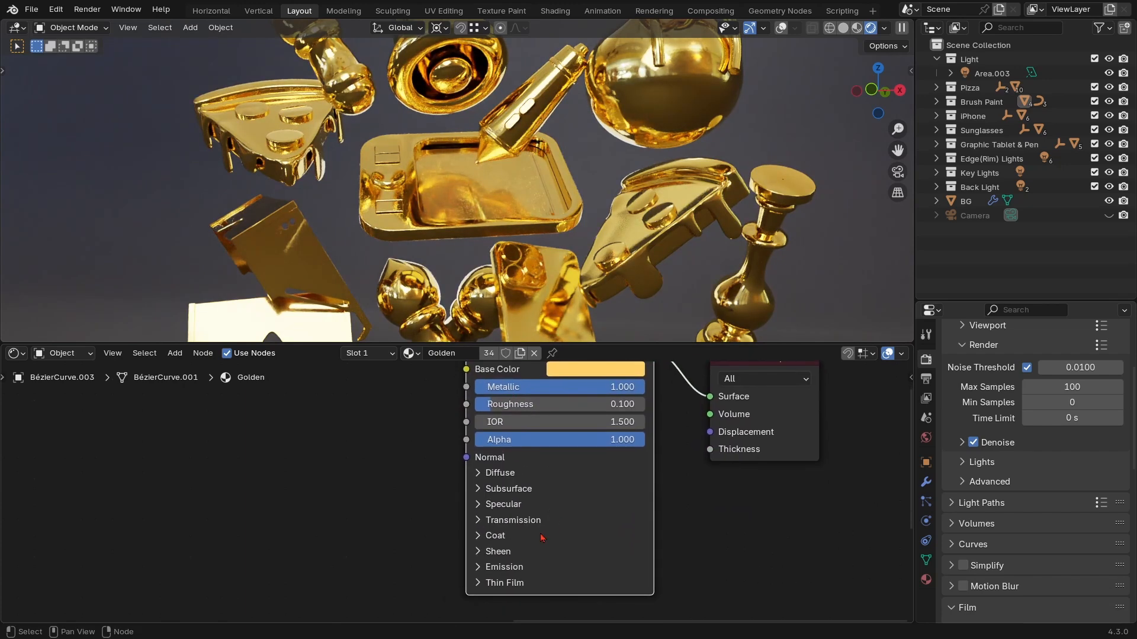
pyautogui.click(478, 551)
pyautogui.scroll(2, 485, 512)
pyautogui.moveTo(489, 513); pyautogui.dragTo(602, 515)
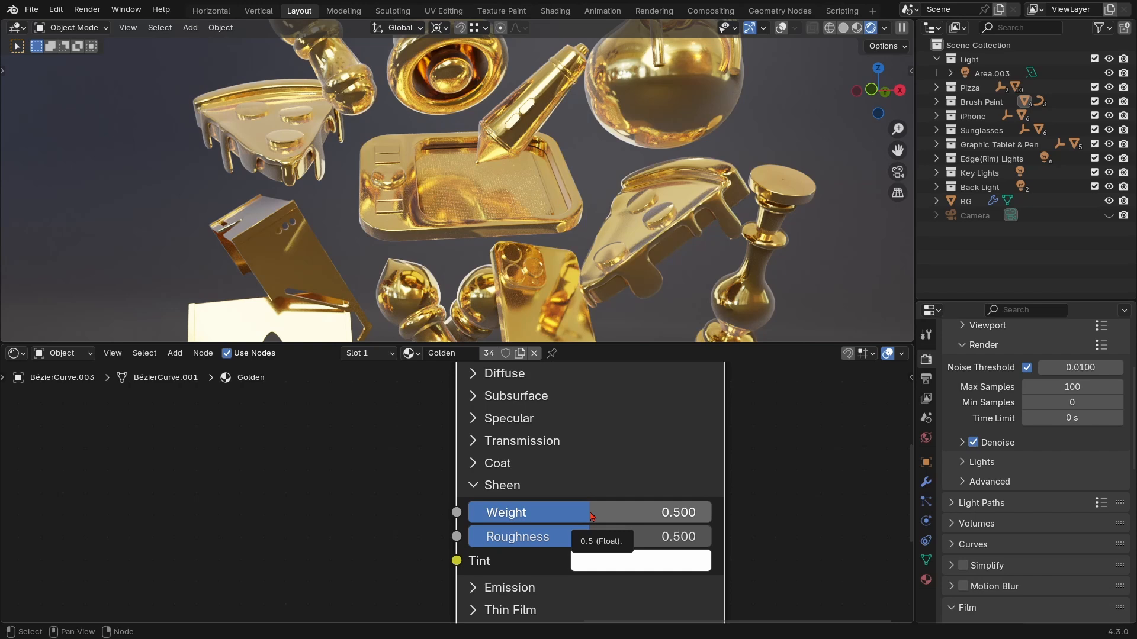
pyautogui.moveTo(587, 540); pyautogui.dragTo(623, 542)
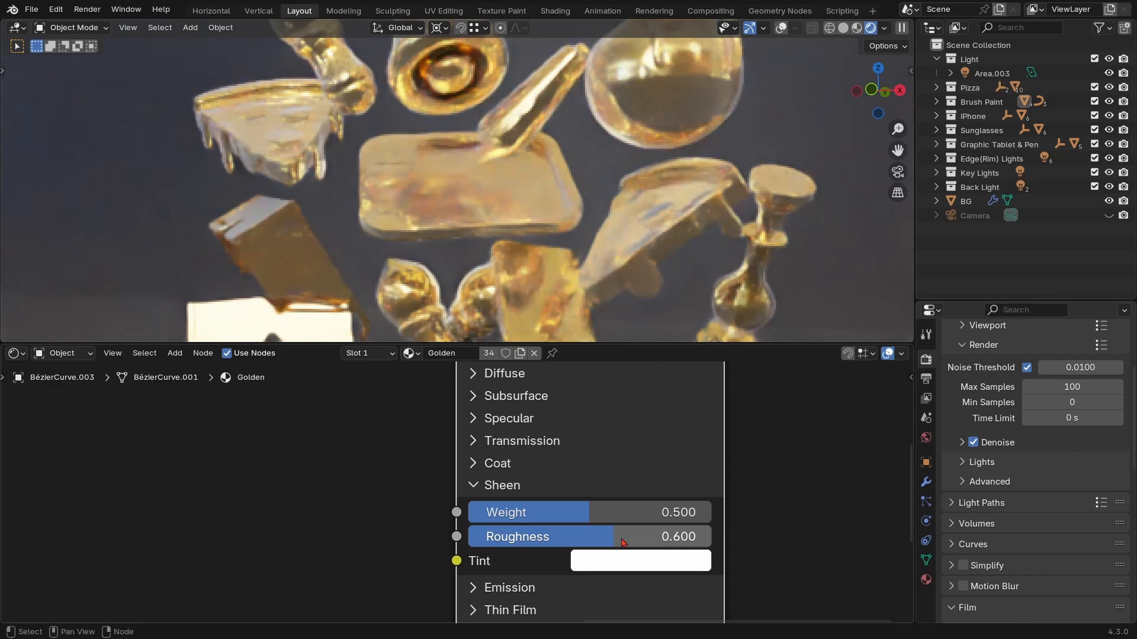
# Tint the sheen a fully saturated blue (#1400FF).
pyautogui.click(644, 562)
pyautogui.click(609, 329)
pyautogui.moveTo(610, 330); pyautogui.dragTo(748, 238)
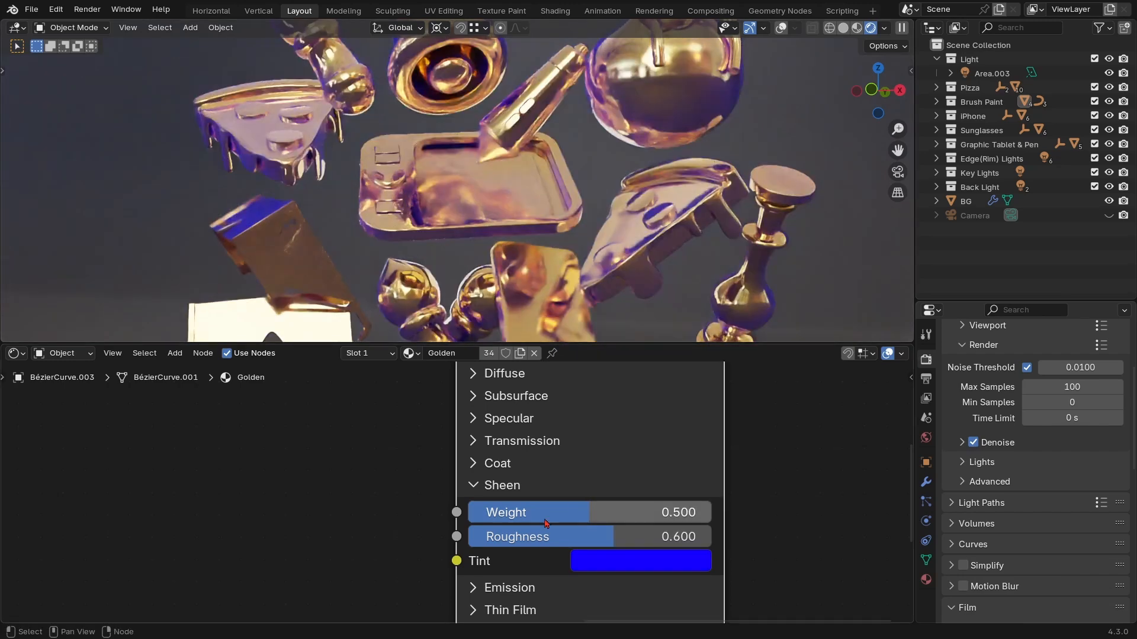
# Reset the sheen to weight 0.000 with a white tint and roughness 0.400, and collapse its settings.
pyautogui.keyDown('ctrl'); pyautogui.moveTo(562, 517); pyautogui.dragTo(490, 517); pyautogui.keyUp('ctrl')
pyautogui.click(596, 561)
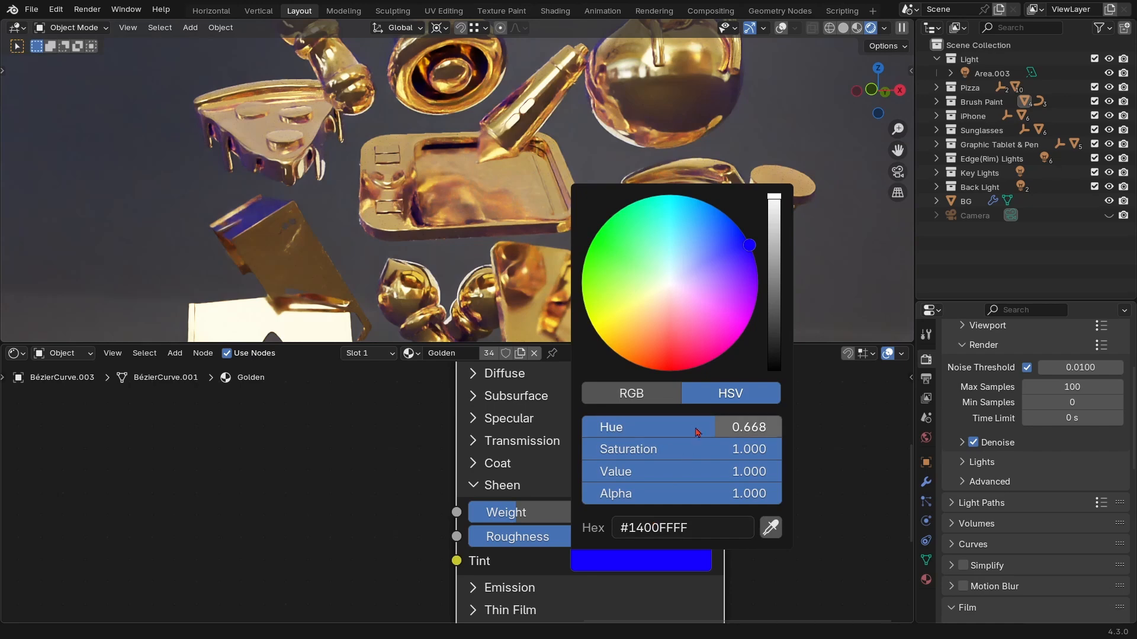
pyautogui.moveTo(715, 427); pyautogui.dragTo(582, 427)
pyautogui.moveTo(716, 452); pyautogui.dragTo(516, 453)
pyautogui.moveTo(609, 538); pyautogui.dragTo(486, 519)
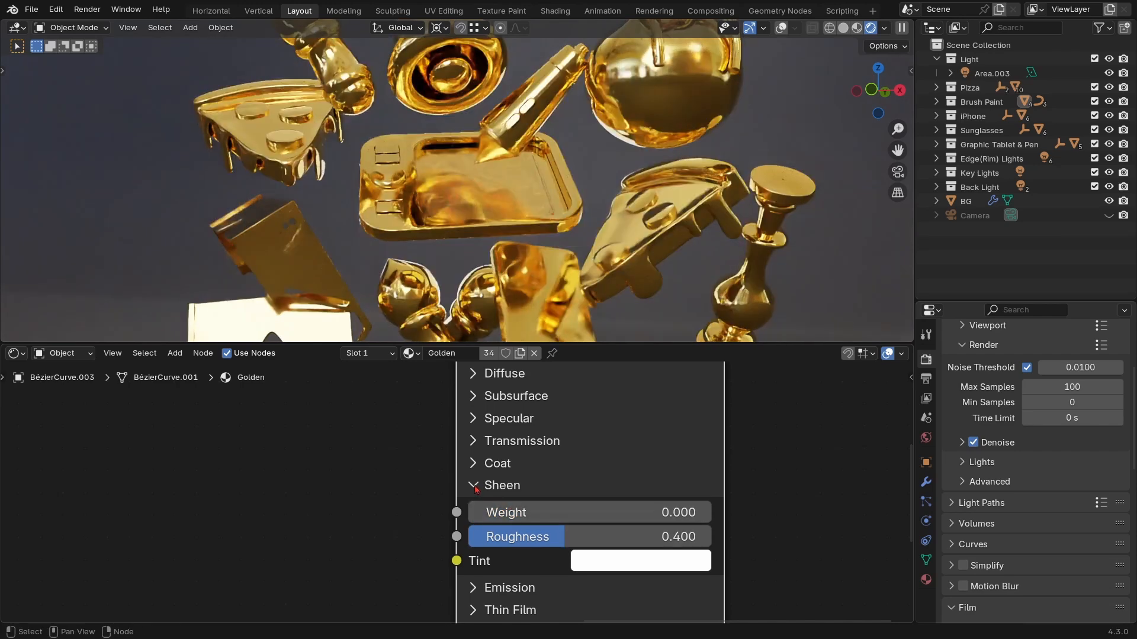
pyautogui.click(494, 486)
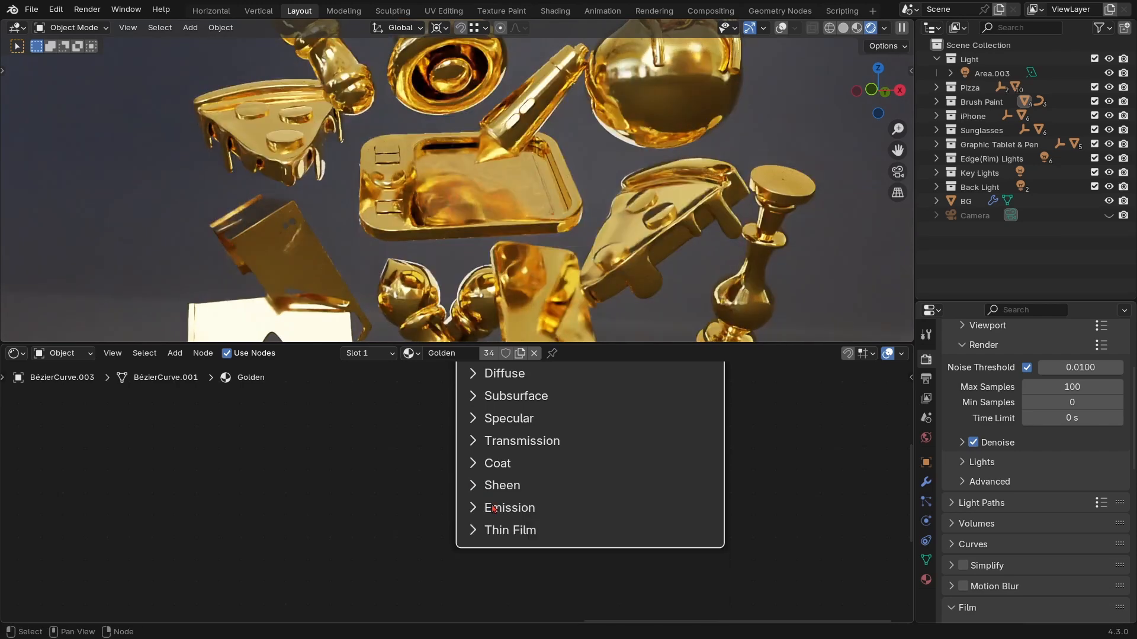
# Expand the Coat settings and set both the coat weight and coat roughness to 0.600.
pyautogui.click(471, 465)
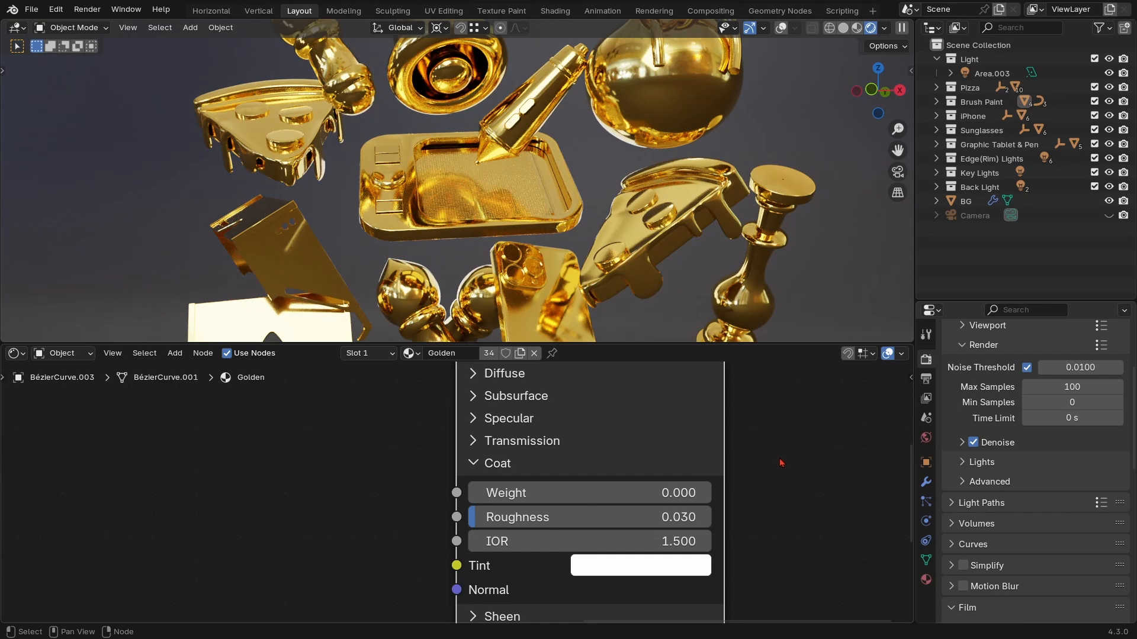
pyautogui.moveTo(784, 469)
pyautogui.keyDown('ctrl'); pyautogui.mouseDown(button='middle')
pyautogui.moveTo(766, 482)
pyautogui.moveTo(764, 470)
pyautogui.mouseUp(button='middle'); pyautogui.keyUp('ctrl')
pyautogui.moveTo(493, 492); pyautogui.dragTo(644, 492)
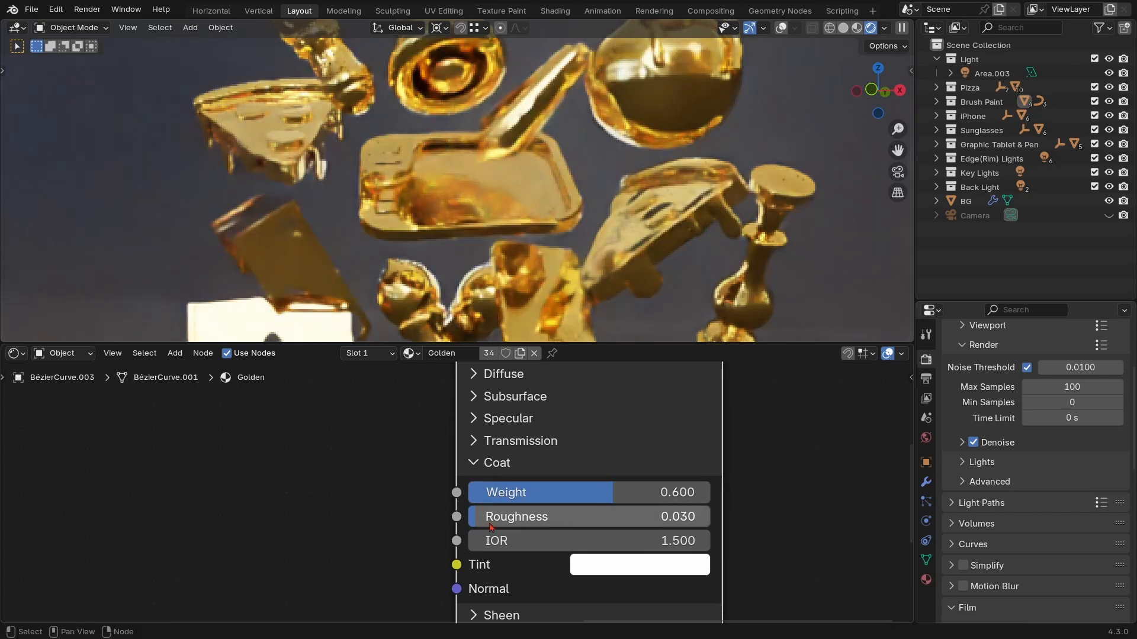
pyautogui.keyDown('ctrl'); pyautogui.moveTo(491, 524); pyautogui.dragTo(628, 523); pyautogui.keyUp('ctrl')
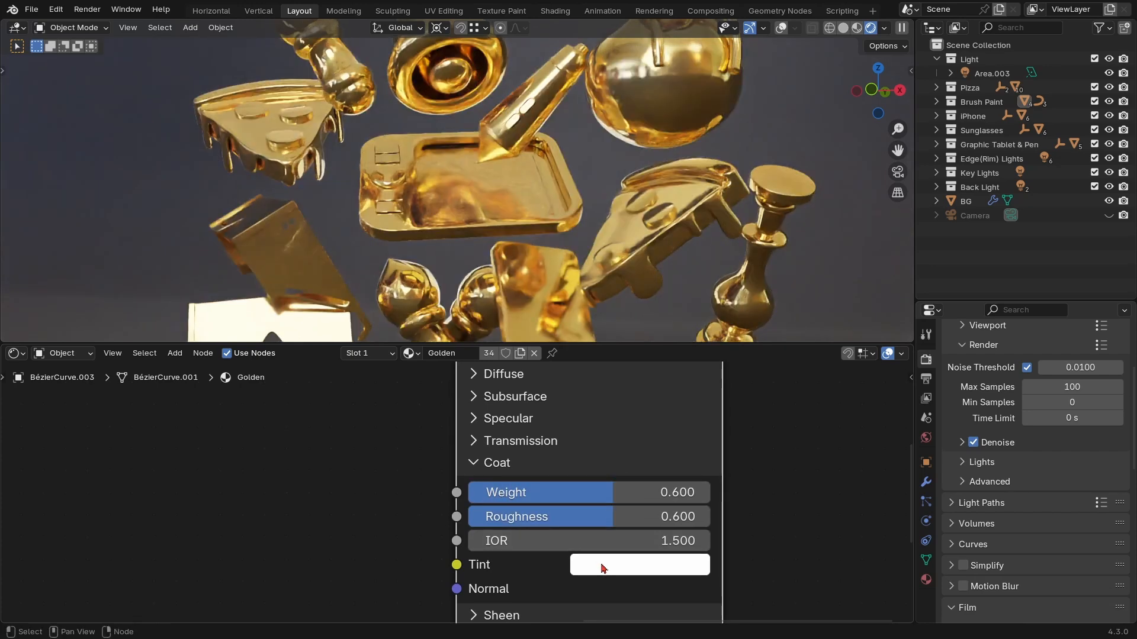
# Tint the coat magenta, and set the coat weight to 0.300 and its roughness to 0.500.
pyautogui.click(603, 568)
pyautogui.moveTo(647, 342); pyautogui.dragTo(710, 226)
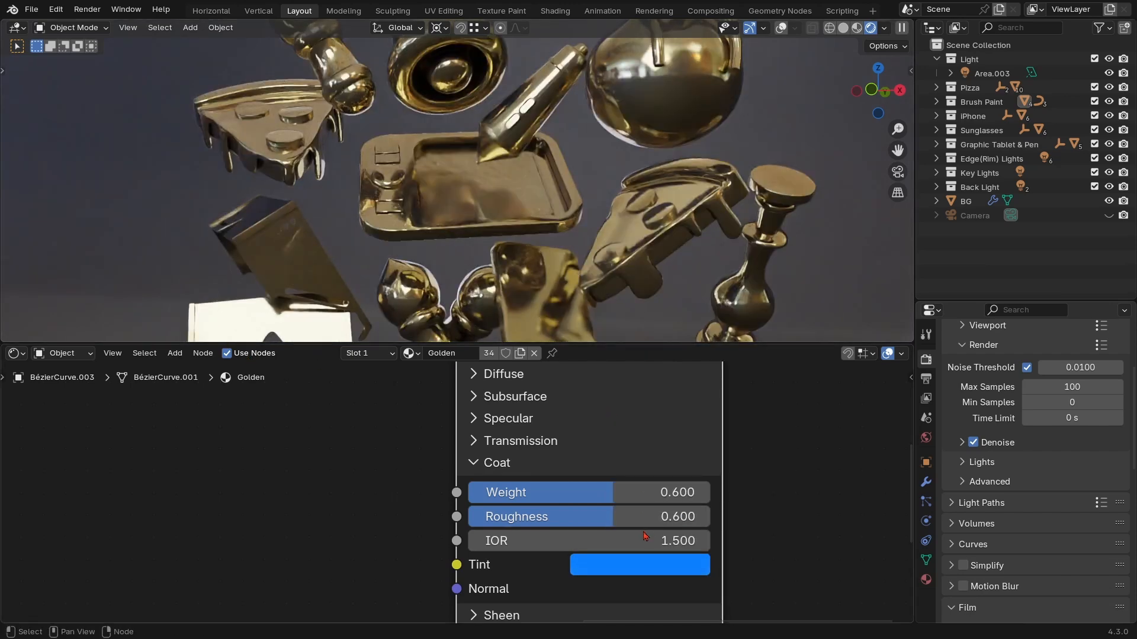
pyautogui.click(654, 565)
pyautogui.moveTo(732, 256); pyautogui.dragTo(745, 330)
pyautogui.moveTo(669, 516); pyautogui.dragTo(540, 492)
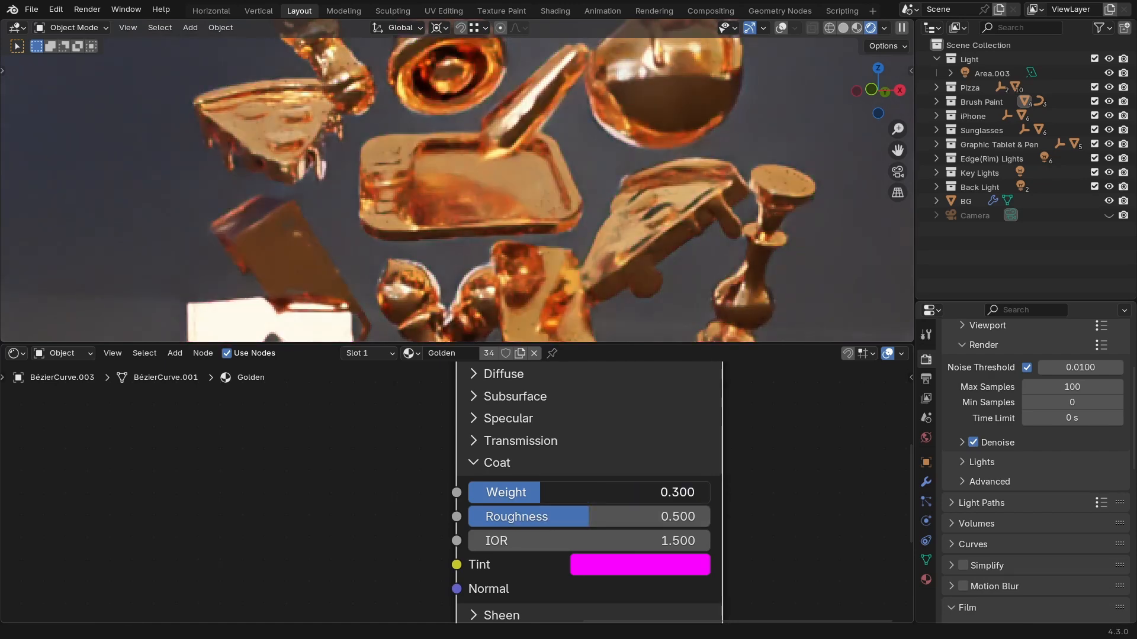
# Collapse the Coat settings and set the shader's metallic value to 0.000.
pyautogui.scroll(-2, 590, 462)
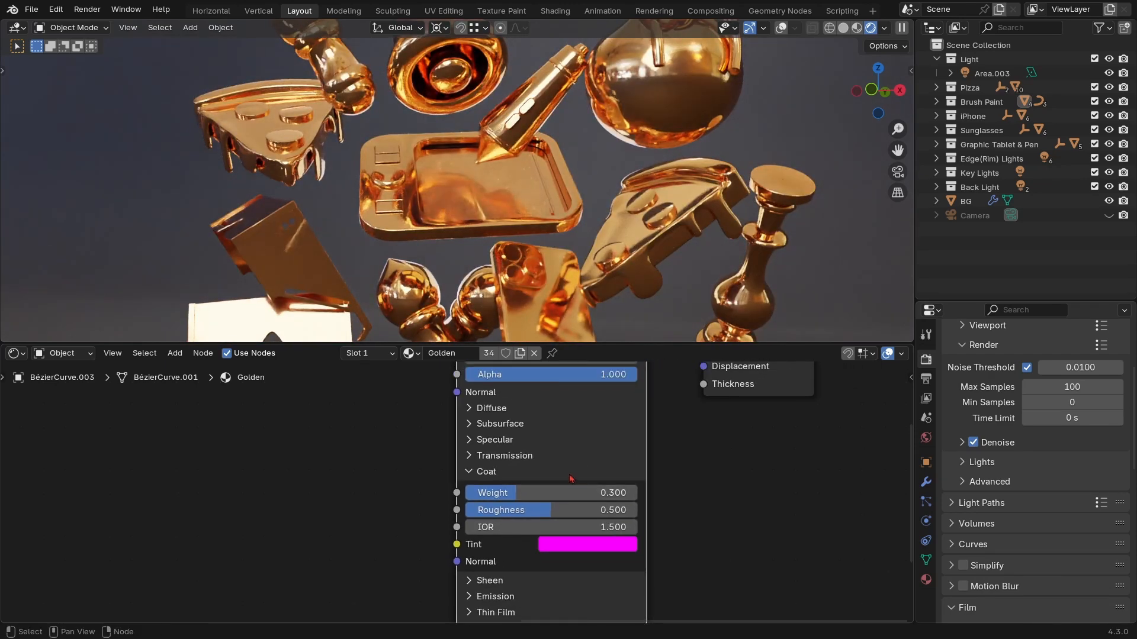
pyautogui.scroll(-3, 557, 500)
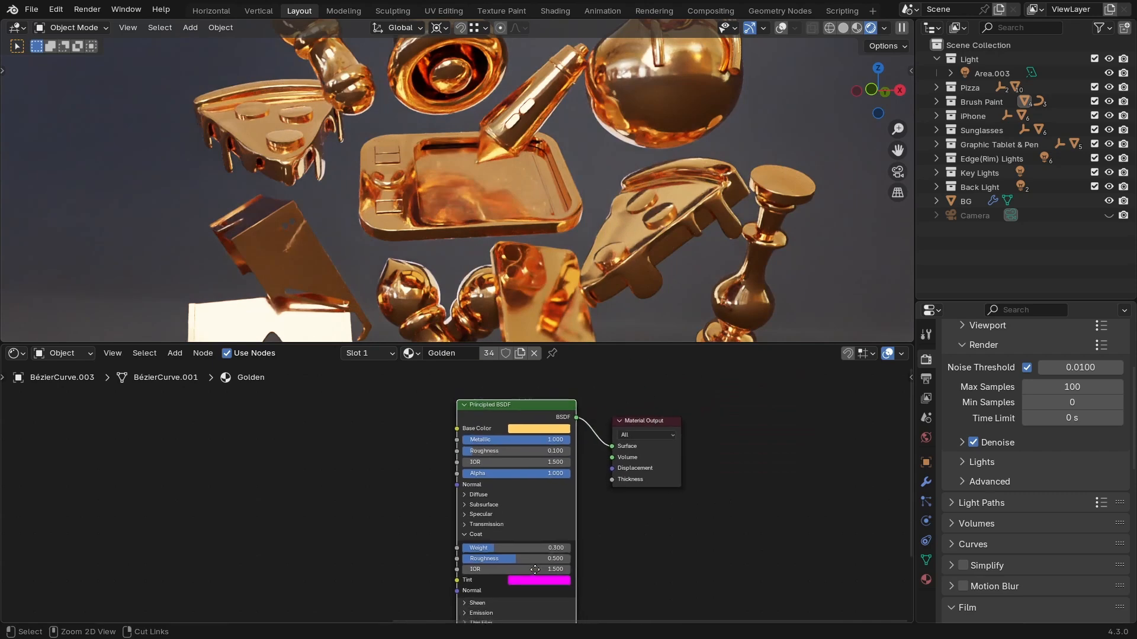
pyautogui.scroll(3, 564, 514)
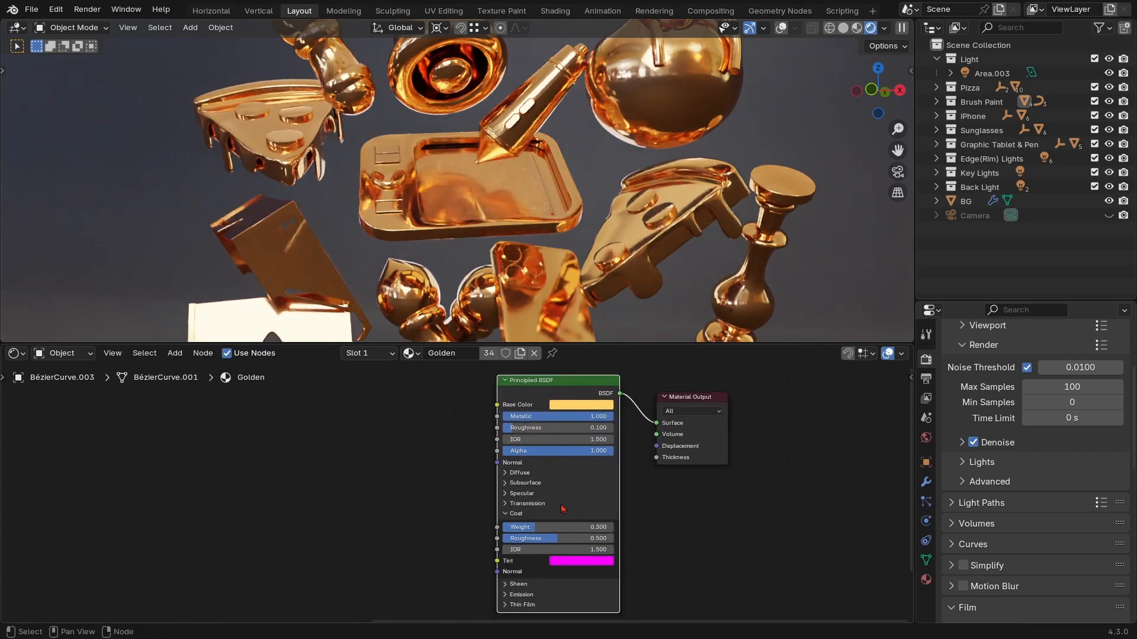
pyautogui.click(520, 497)
pyautogui.scroll(-4, 543, 521)
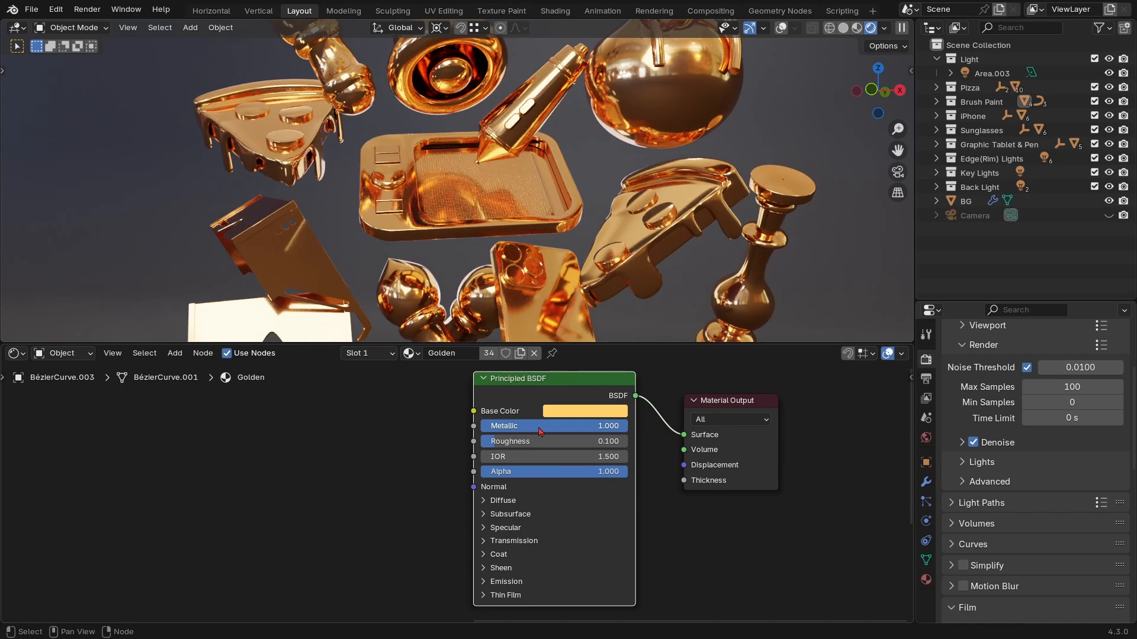
pyautogui.moveTo(579, 430); pyautogui.dragTo(541, 433)
# Expand the Transmission settings, set the transmission weight to 1.000 and check the glass-like look on the objects.
pyautogui.scroll(2, 508, 568)
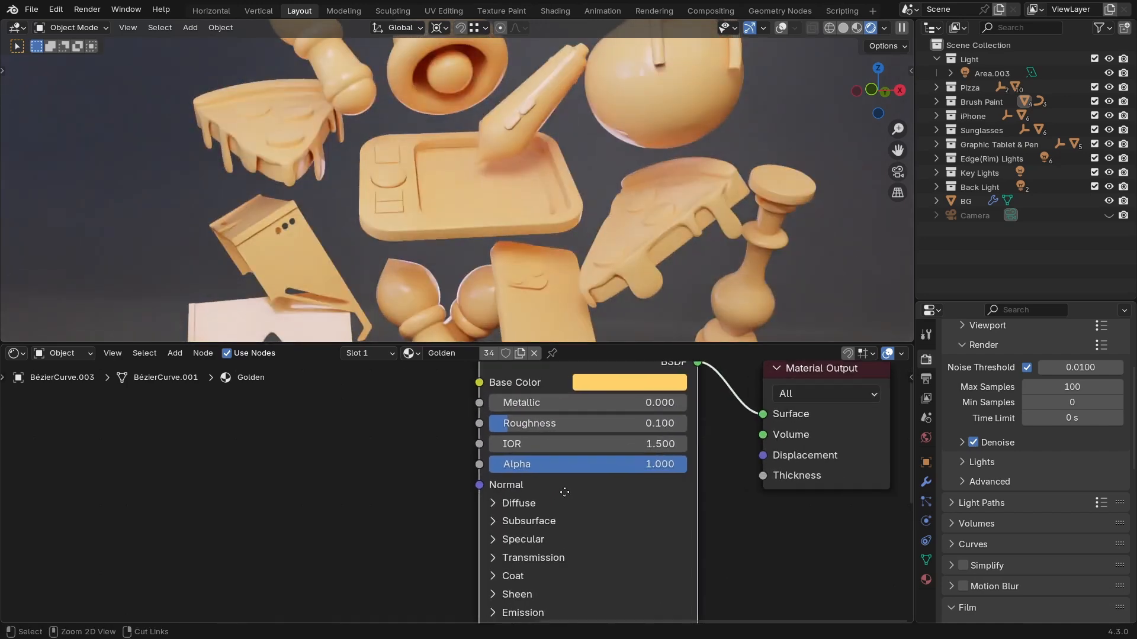
pyautogui.click(496, 562)
pyautogui.moveTo(498, 568); pyautogui.dragTo(458, 538, button='middle')
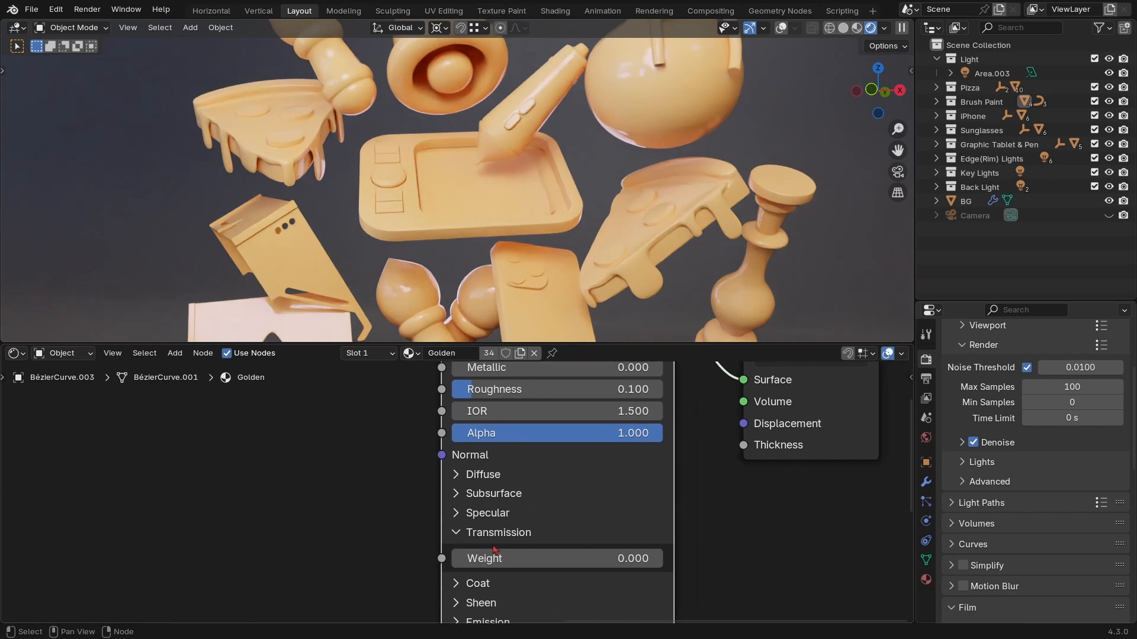
pyautogui.moveTo(474, 559); pyautogui.dragTo(662, 559)
pyautogui.scroll(-1, 546, 474)
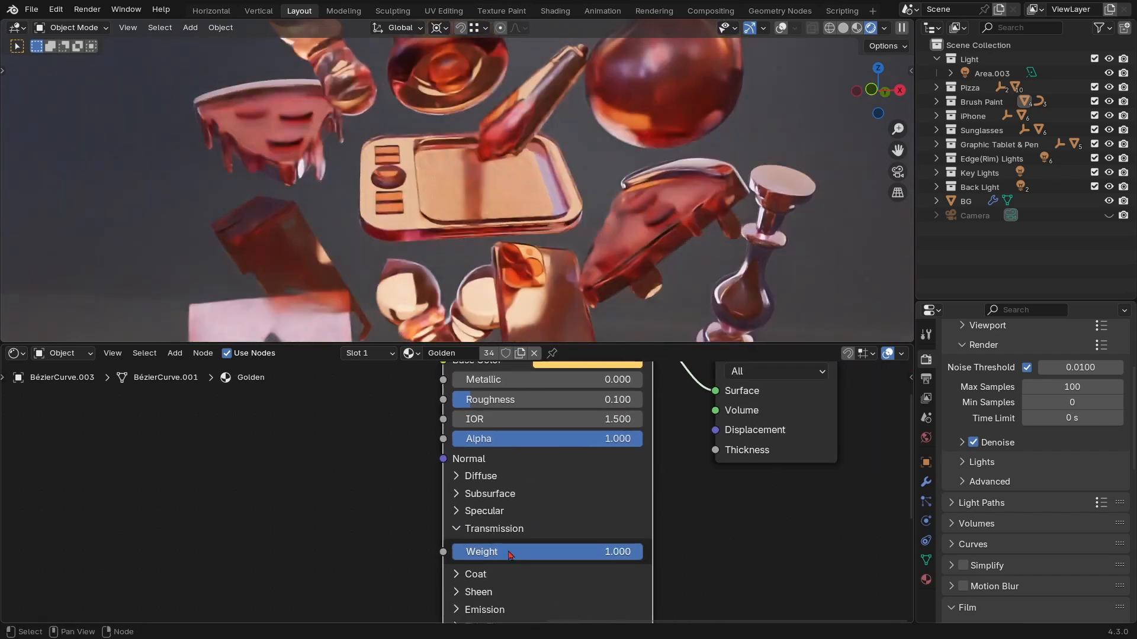
pyautogui.moveTo(497, 497); pyautogui.dragTo(500, 521, button='middle')
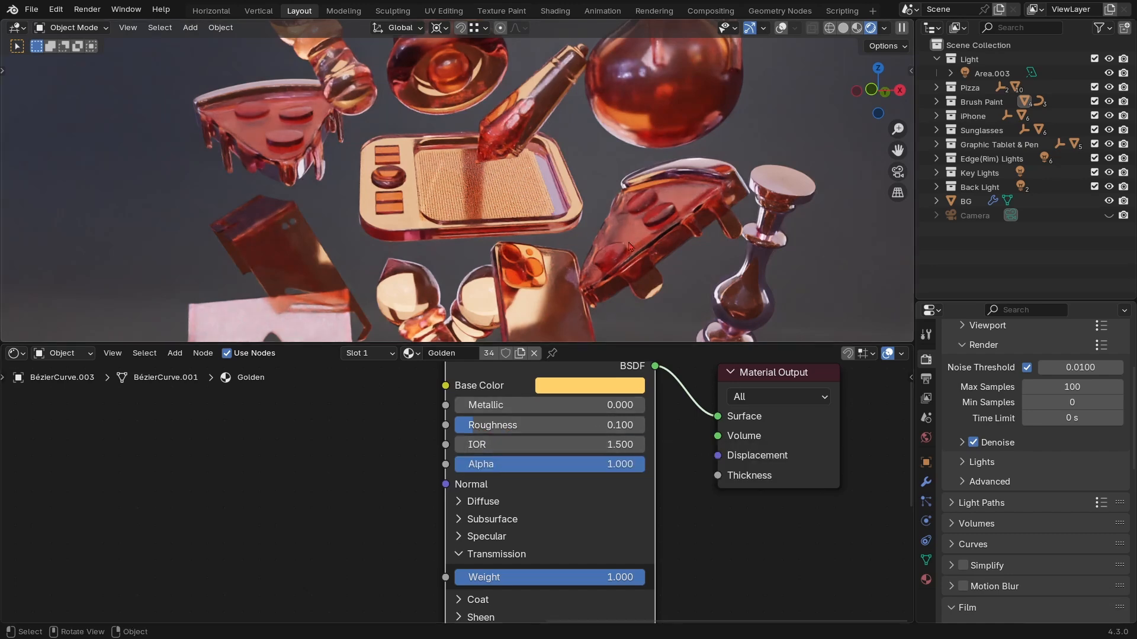
pyautogui.press('space')
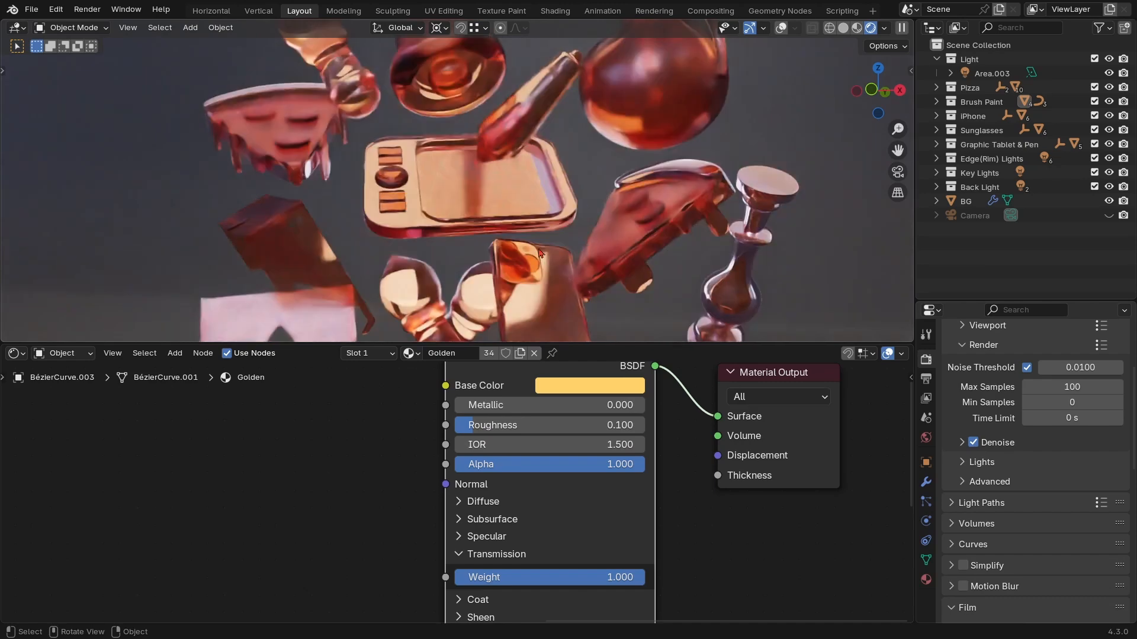
# Expand the Coat settings, tint the coat orange-red (#FF5A30), set its weight to 0.500, and collapse the group.
pyautogui.scroll(-1, 497, 539)
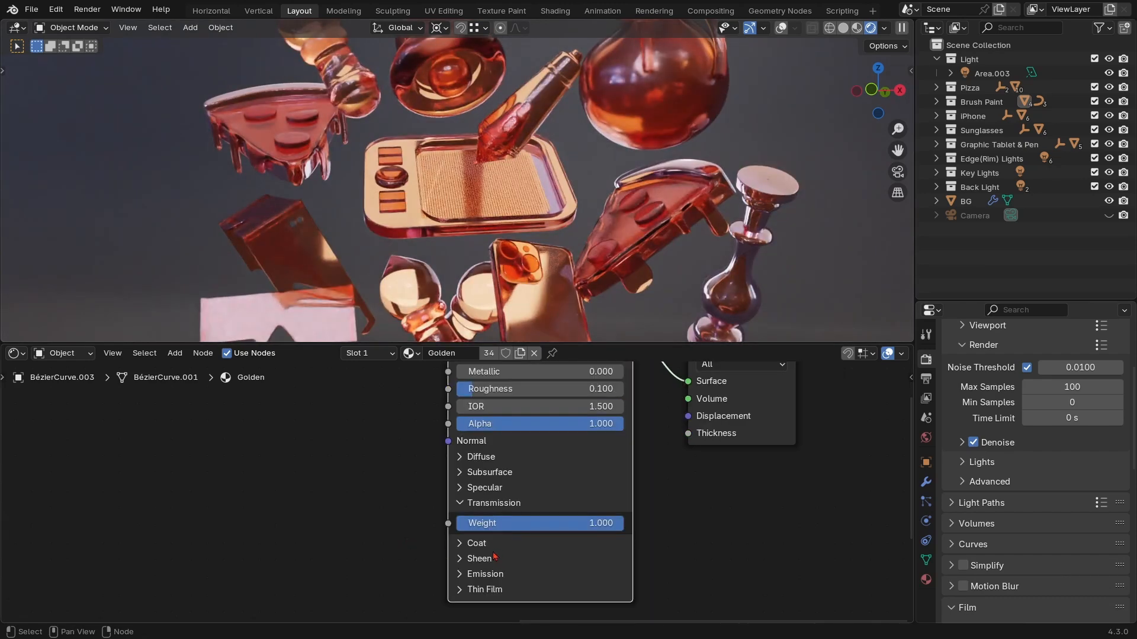
pyautogui.click(459, 543)
pyautogui.scroll(-2, 533, 554)
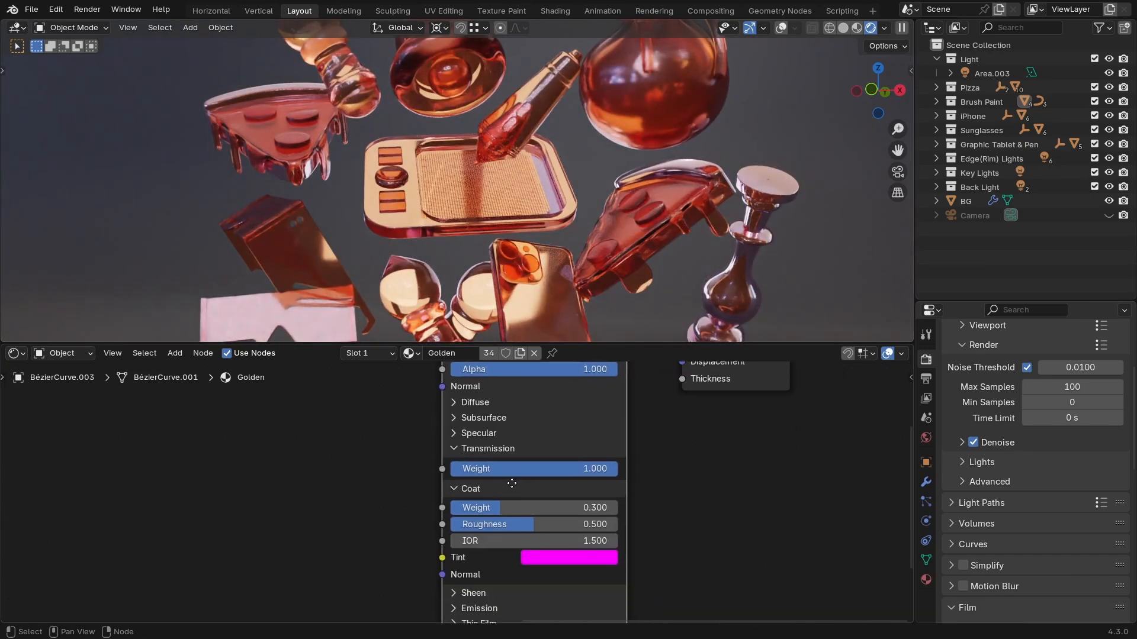
pyautogui.click(563, 561)
pyautogui.moveTo(589, 380)
pyautogui.mouseDown()
pyautogui.moveTo(550, 397)
pyautogui.moveTo(540, 346)
pyautogui.moveTo(575, 314)
pyautogui.moveTo(545, 378)
pyautogui.moveTo(570, 406)
pyautogui.moveTo(604, 405)
pyautogui.moveTo(585, 411)
pyautogui.mouseUp()
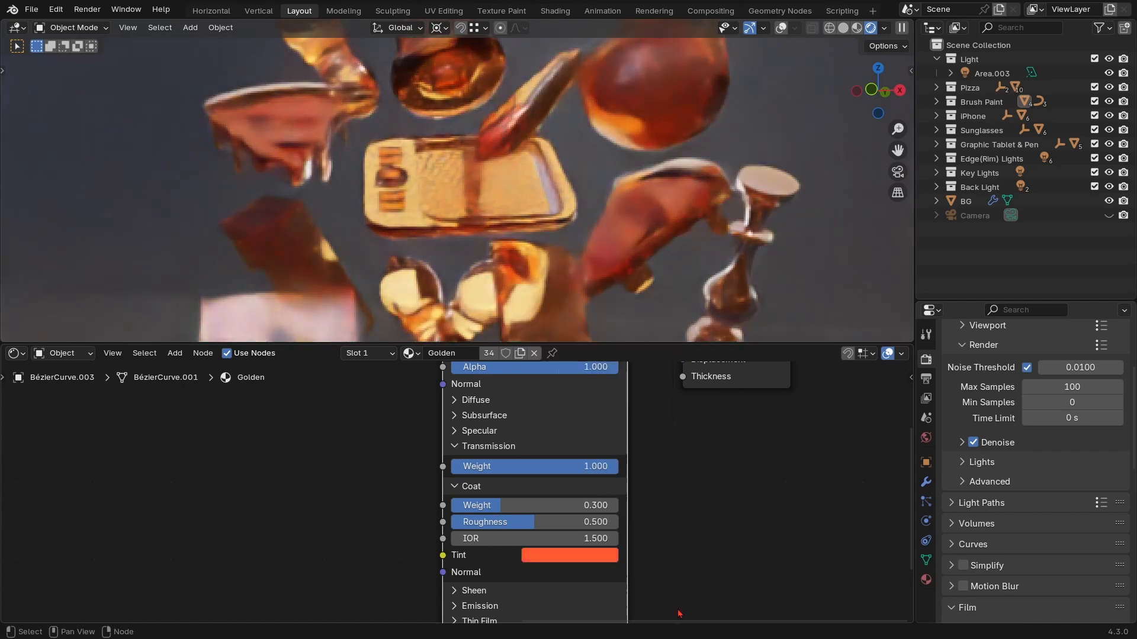
pyautogui.moveTo(500, 505); pyautogui.dragTo(574, 520)
pyautogui.click(454, 486)
# Expand the Sheen settings, set the sheen weight to 0.500, and give the sheen a light pinkish-red tint.
pyautogui.click(455, 502)
pyautogui.moveTo(510, 520); pyautogui.dragTo(534, 521)
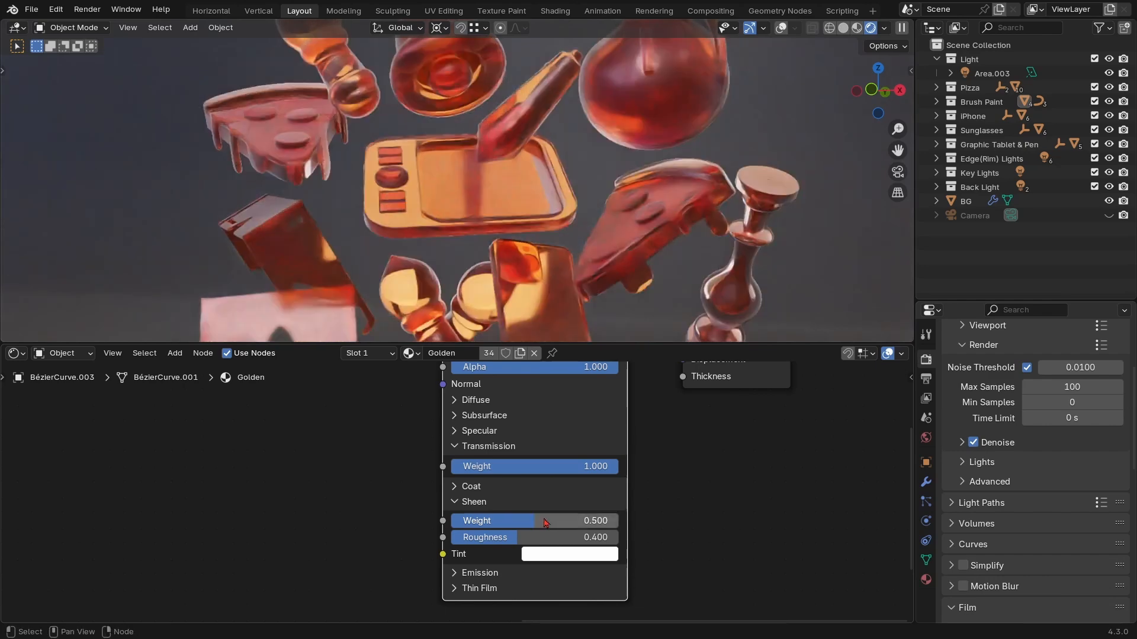
pyautogui.moveTo(543, 417); pyautogui.dragTo(503, 444, button='middle')
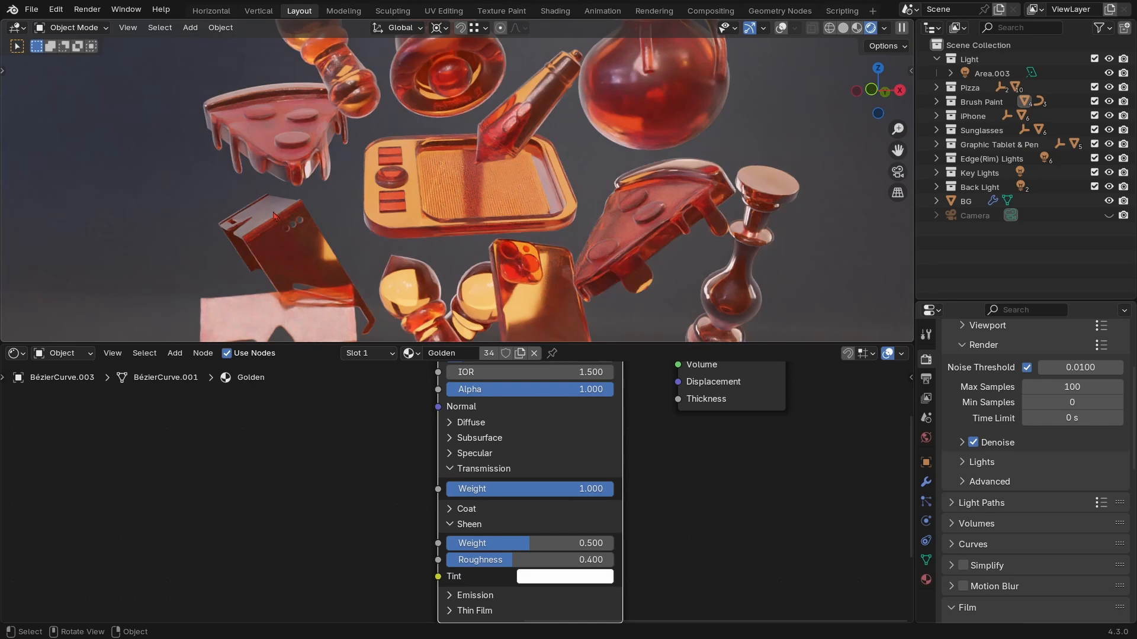
pyautogui.moveTo(353, 343); pyautogui.dragTo(349, 372)
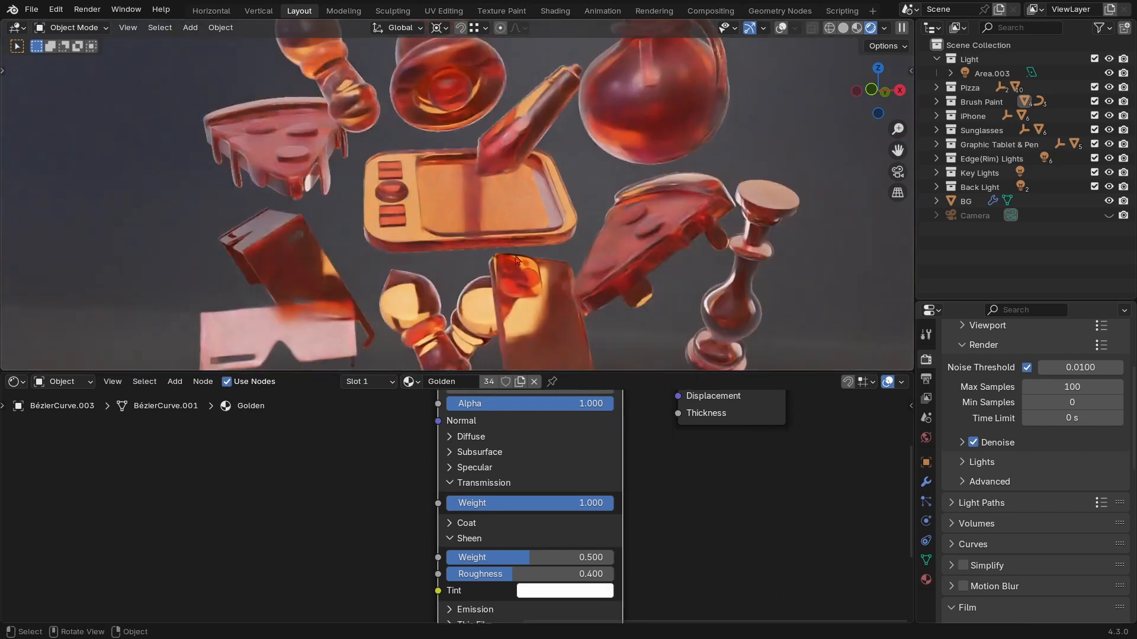
pyautogui.keyDown('ctrl'); pyautogui.moveTo(520, 548); pyautogui.dragTo(520, 525, button='middle'); pyautogui.keyUp('ctrl')
pyautogui.moveTo(574, 617); pyautogui.dragTo(575, 525, button='middle')
pyautogui.click(583, 525)
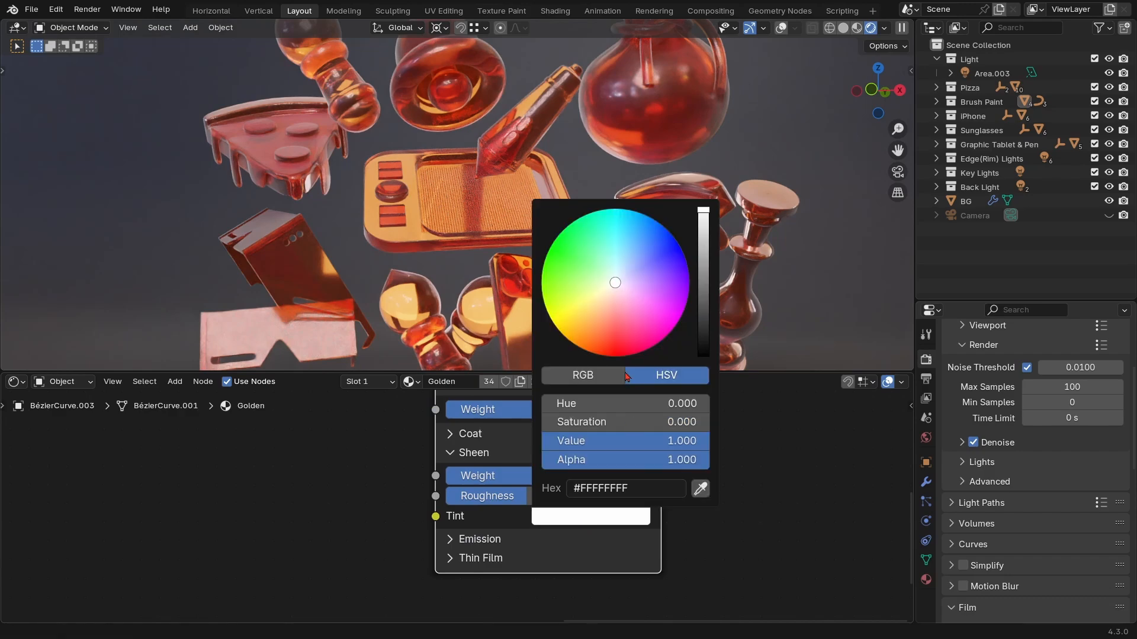
pyautogui.moveTo(615, 283); pyautogui.dragTo(629, 313)
# Set the base color to light yellow and the roughness to 0.500, and collapse the expanded settings groups.
pyautogui.moveTo(572, 258)
pyautogui.mouseDown(button='middle')
pyautogui.moveTo(542, 249)
pyautogui.moveTo(577, 277)
pyautogui.moveTo(560, 264)
pyautogui.mouseUp(button='middle')
pyautogui.moveTo(450, 453); pyautogui.dragTo(421, 543, button='middle')
pyautogui.click(421, 543)
pyautogui.click(421, 477)
pyautogui.moveTo(489, 465); pyautogui.dragTo(499, 536, button='middle')
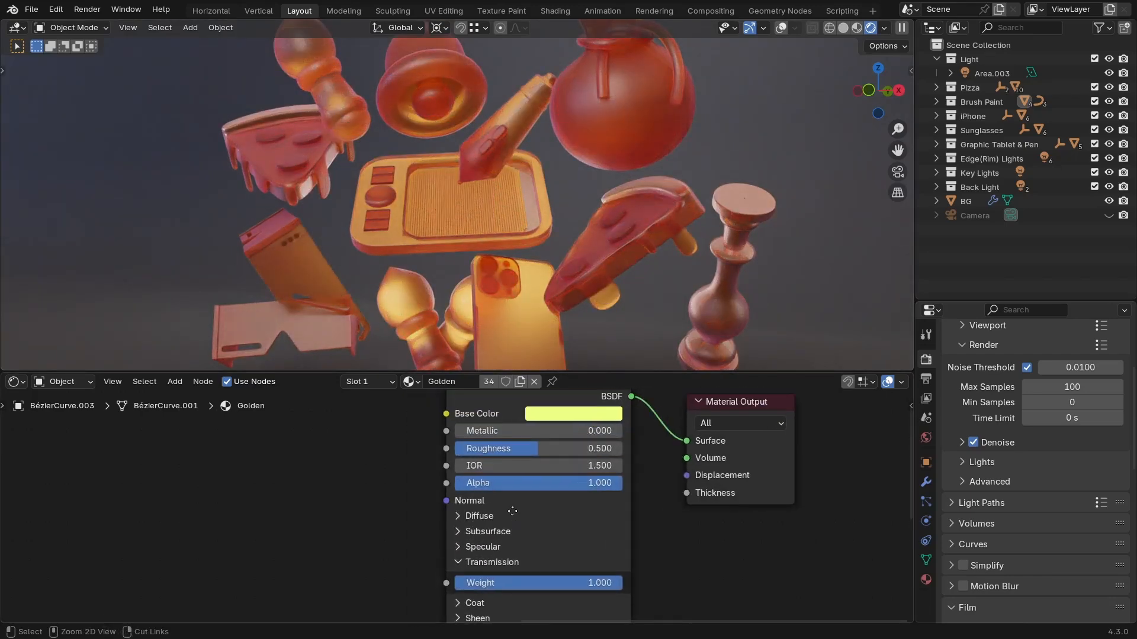
pyautogui.moveTo(510, 514)
pyautogui.keyDown('ctrl'); pyautogui.mouseDown(button='middle')
pyautogui.moveTo(477, 556)
pyautogui.moveTo(476, 545)
pyautogui.moveTo(530, 517)
pyautogui.mouseUp(button='middle'); pyautogui.keyUp('ctrl')
pyautogui.click(457, 551)
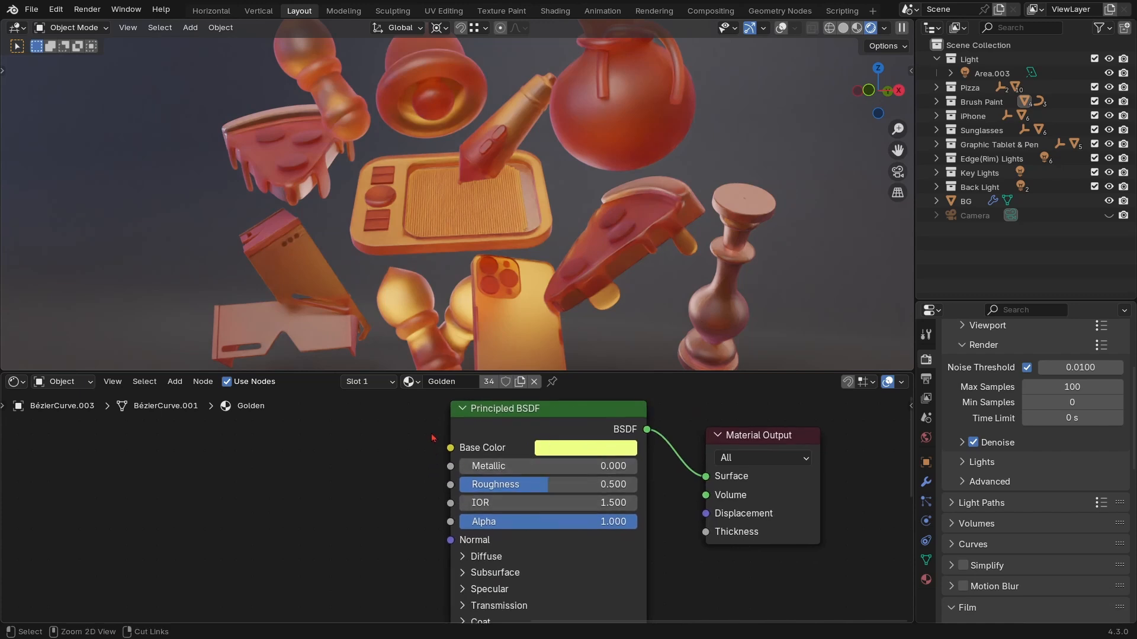
# Add a Color Ramp node beside the Principled BSDF and connect its Color output to Base Color.
pyautogui.keyDown('ctrl'); pyautogui.moveTo(432, 437); pyautogui.dragTo(451, 489, button='middle'); pyautogui.keyUp('ctrl')
pyautogui.hotkey('shift', 'a')
pyautogui.moveTo(414, 488)
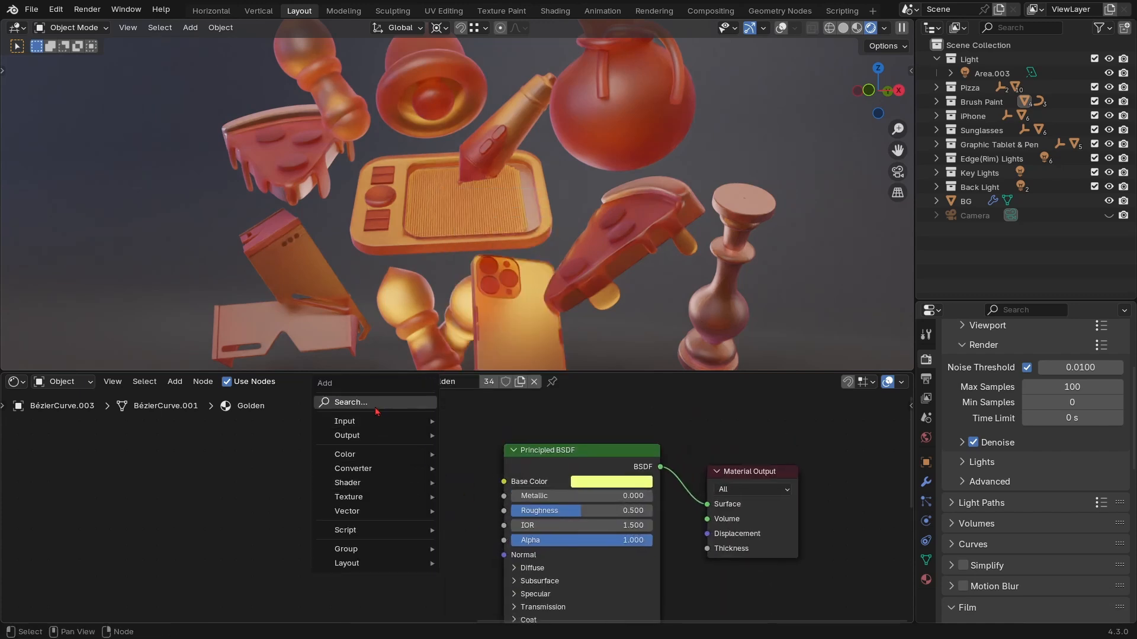
pyautogui.click(378, 403)
pyautogui.write('ram')
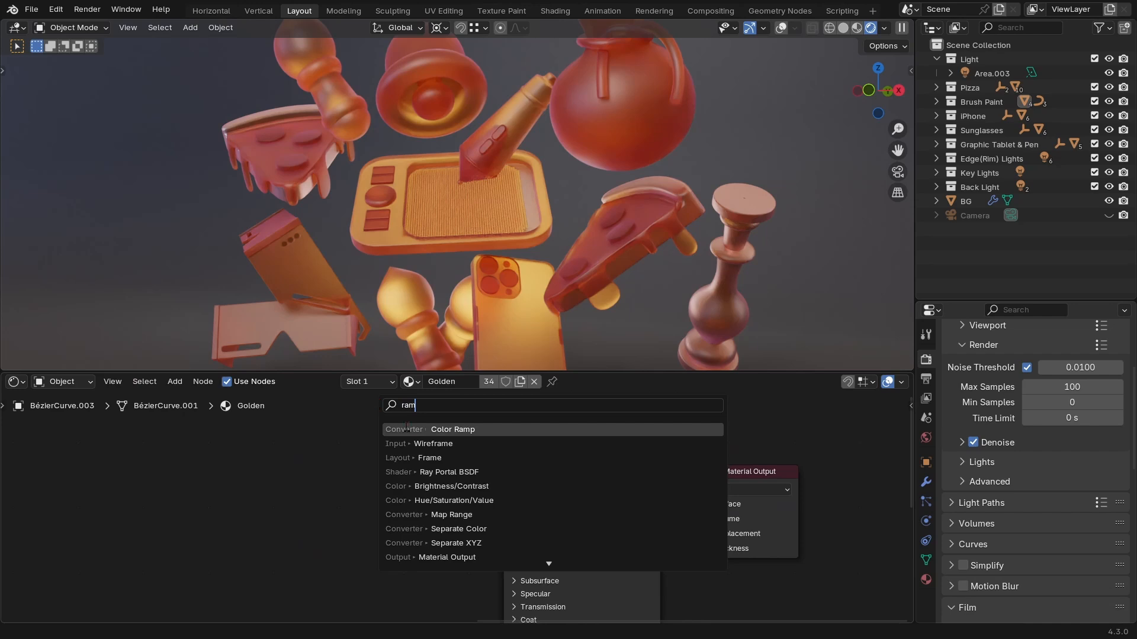
pyautogui.click(418, 431)
pyautogui.click(462, 477)
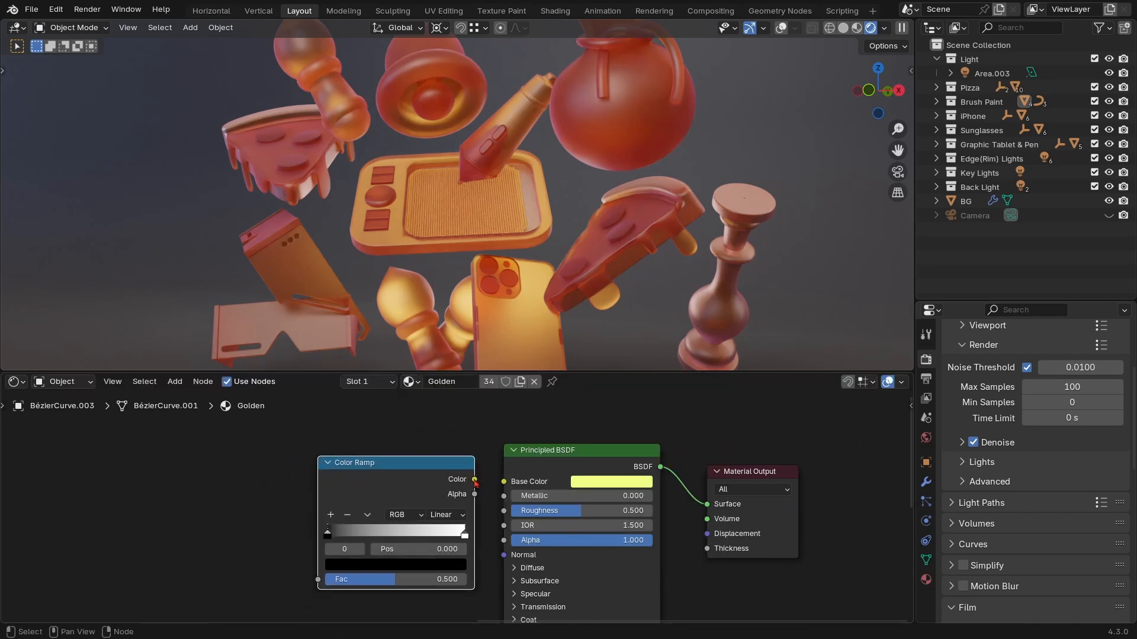
pyautogui.moveTo(474, 480); pyautogui.dragTo(506, 483)
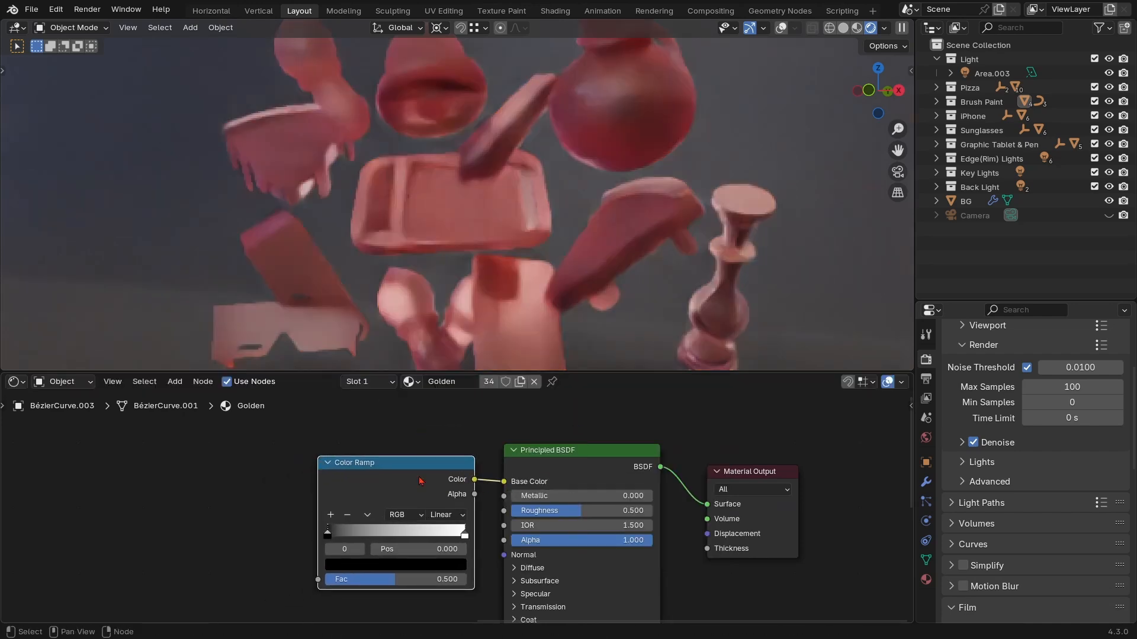
# Select the white color stop at position 1.000 of the Color Ramp.
pyautogui.scroll(2, 445, 542)
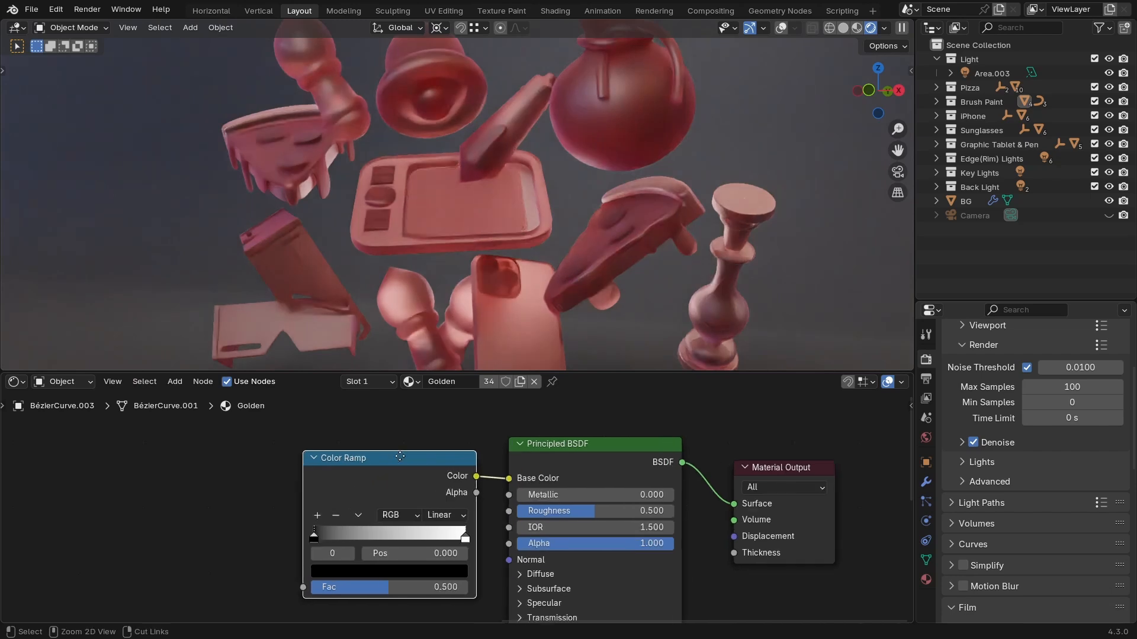
pyautogui.moveTo(445, 545); pyautogui.dragTo(514, 522, button='middle')
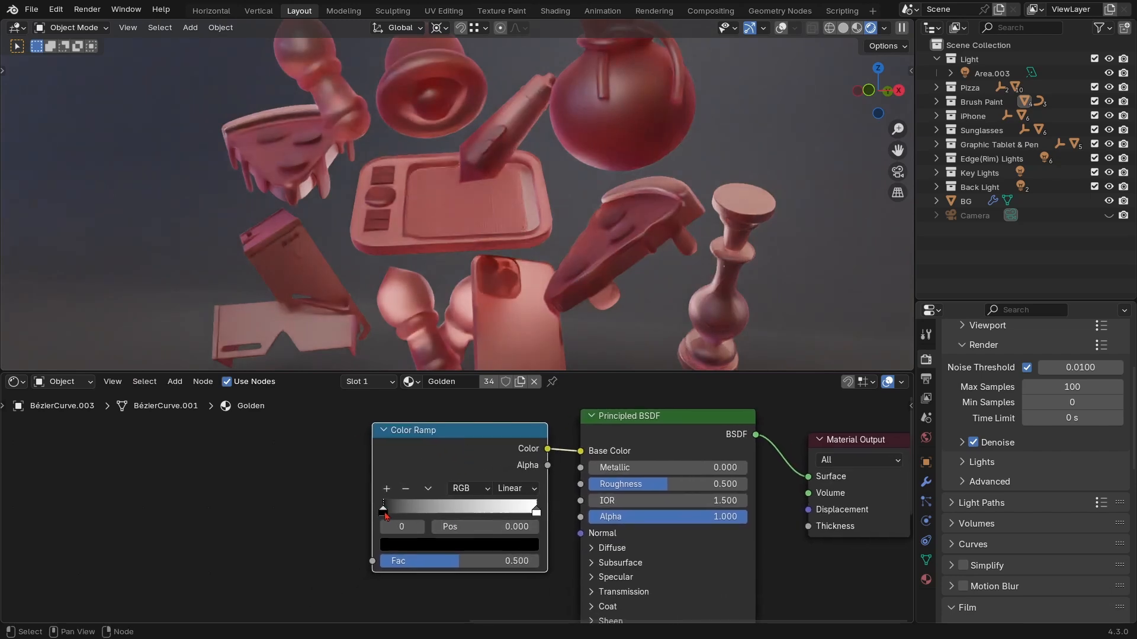
pyautogui.click(536, 509)
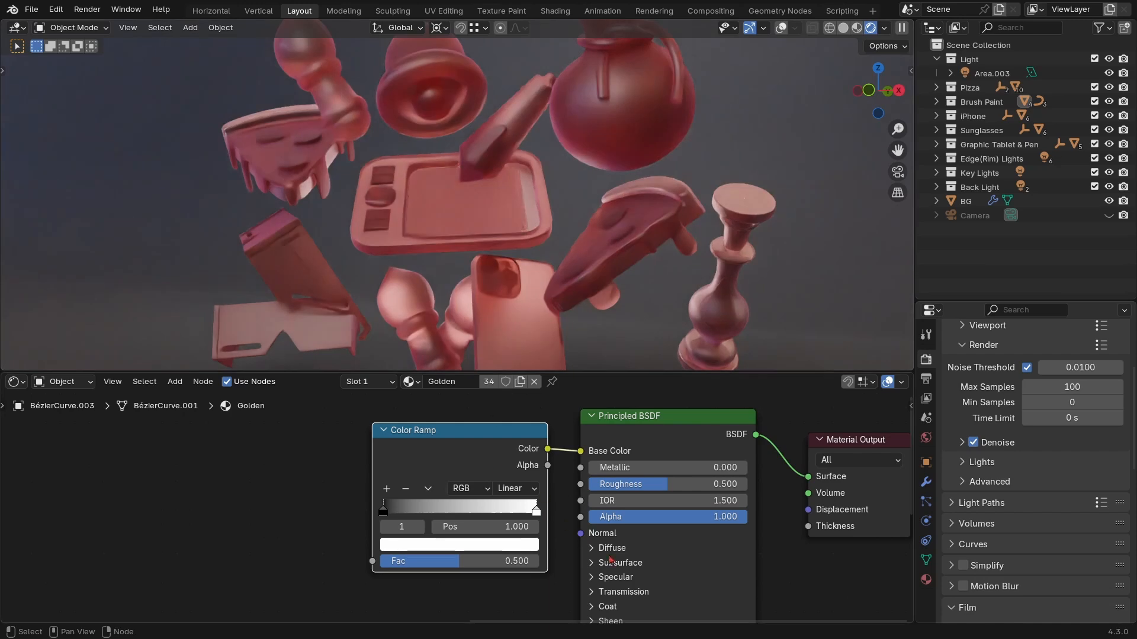
# Reset the transmission weight to 0.000 and make the surface polished metal with metallic 1.000 and roughness 0.100.
pyautogui.keyDown('ctrl'); pyautogui.moveTo(612, 561); pyautogui.dragTo(648, 587, button='middle'); pyautogui.keyUp('ctrl')
pyautogui.moveTo(648, 587); pyautogui.dragTo(649, 520, button='middle')
pyautogui.click(584, 516)
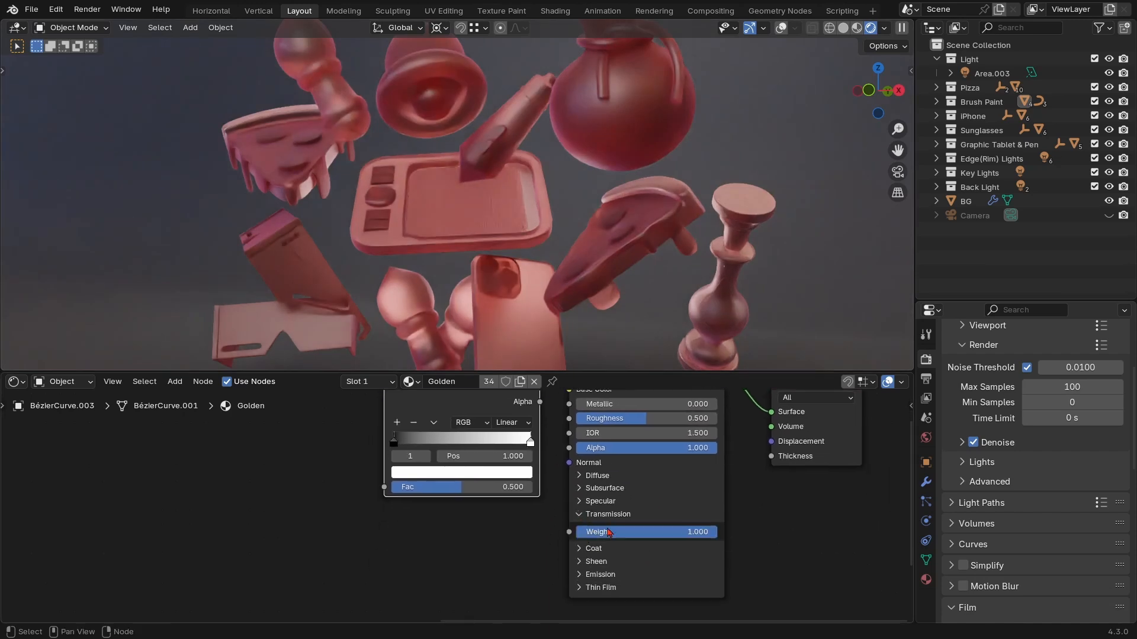
pyautogui.moveTo(681, 535); pyautogui.dragTo(576, 536)
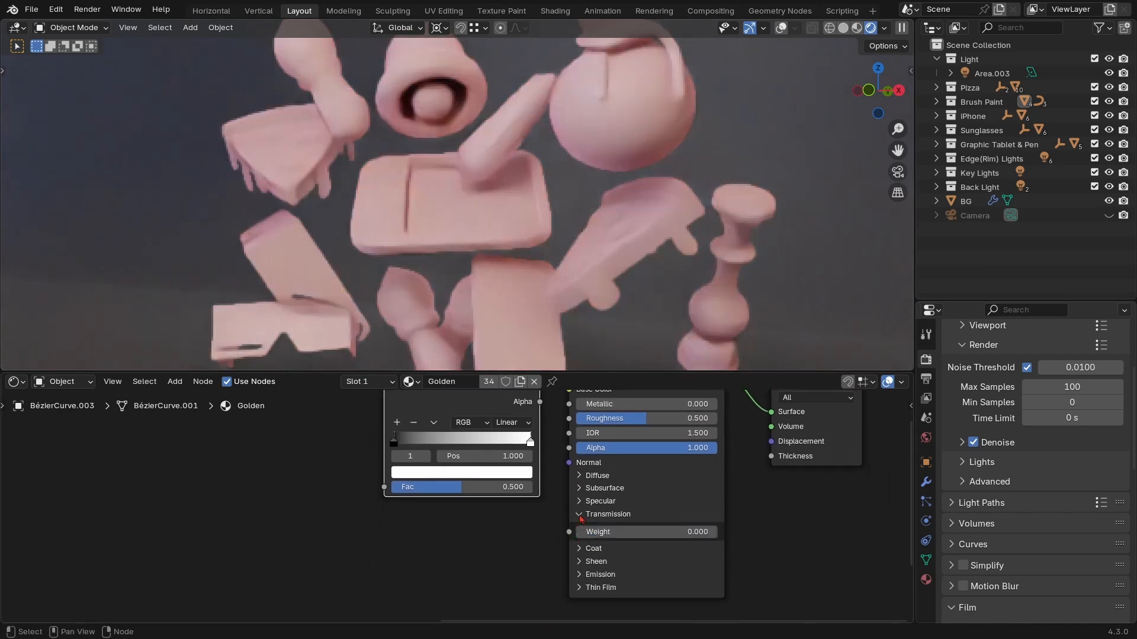
pyautogui.click(580, 515)
pyautogui.moveTo(645, 494); pyautogui.dragTo(639, 599, button='middle')
pyautogui.moveTo(597, 508)
pyautogui.mouseDown()
pyautogui.moveTo(713, 513)
pyautogui.moveTo(587, 524)
pyautogui.moveTo(614, 523)
pyautogui.moveTo(600, 524)
pyautogui.mouseUp()
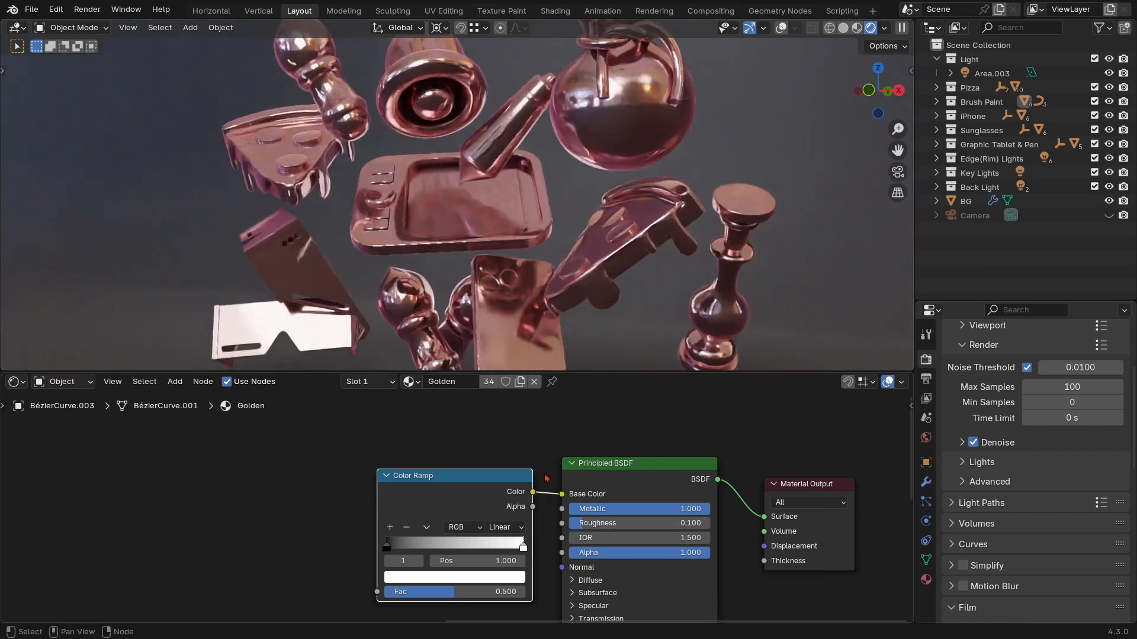
# Expand the Coat settings, compare lower coat weights down to 0.000, and set the coat weight to 0.300.
pyautogui.moveTo(662, 621); pyautogui.dragTo(678, 527, button='middle')
pyautogui.click(651, 538)
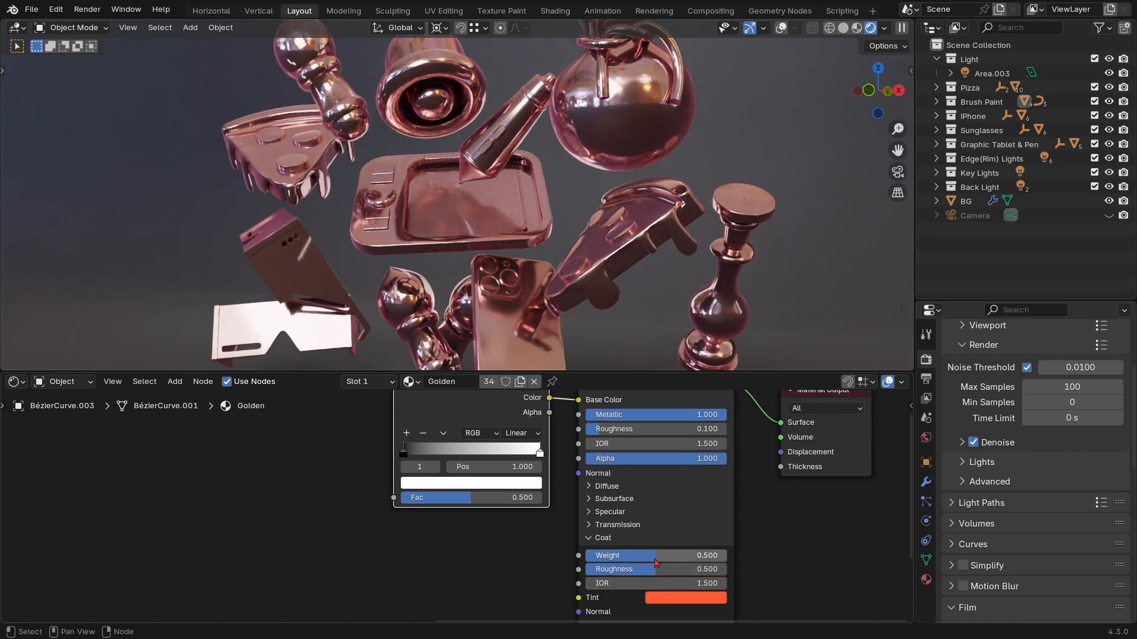
pyautogui.click(696, 599)
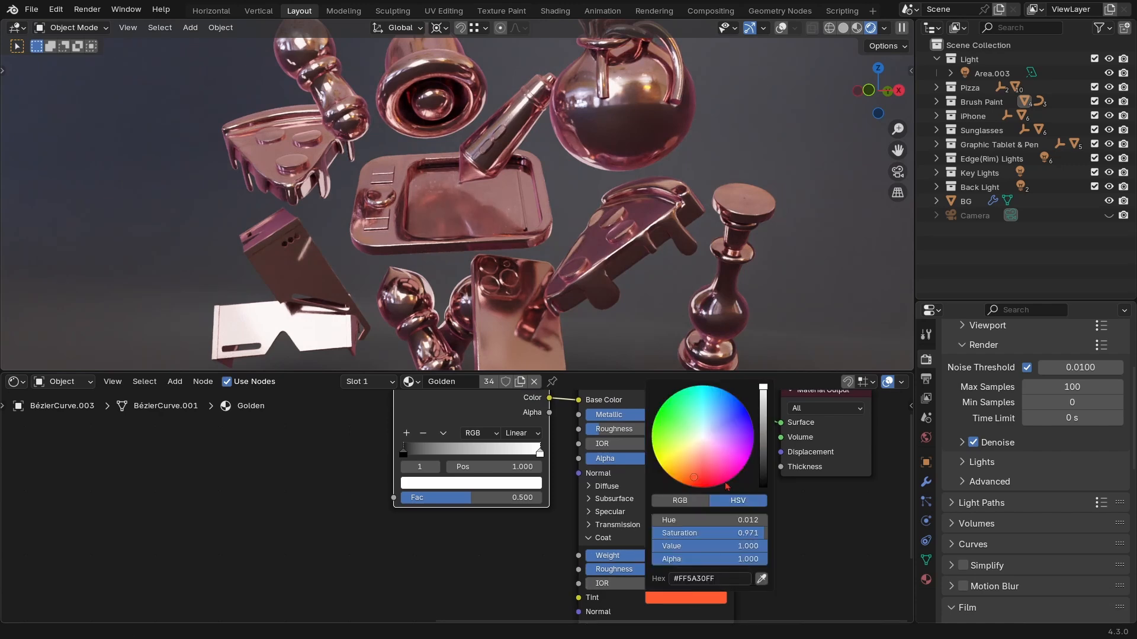
pyautogui.keyDown('ctrl'); pyautogui.moveTo(661, 555); pyautogui.dragTo(605, 555); pyautogui.keyUp('ctrl')
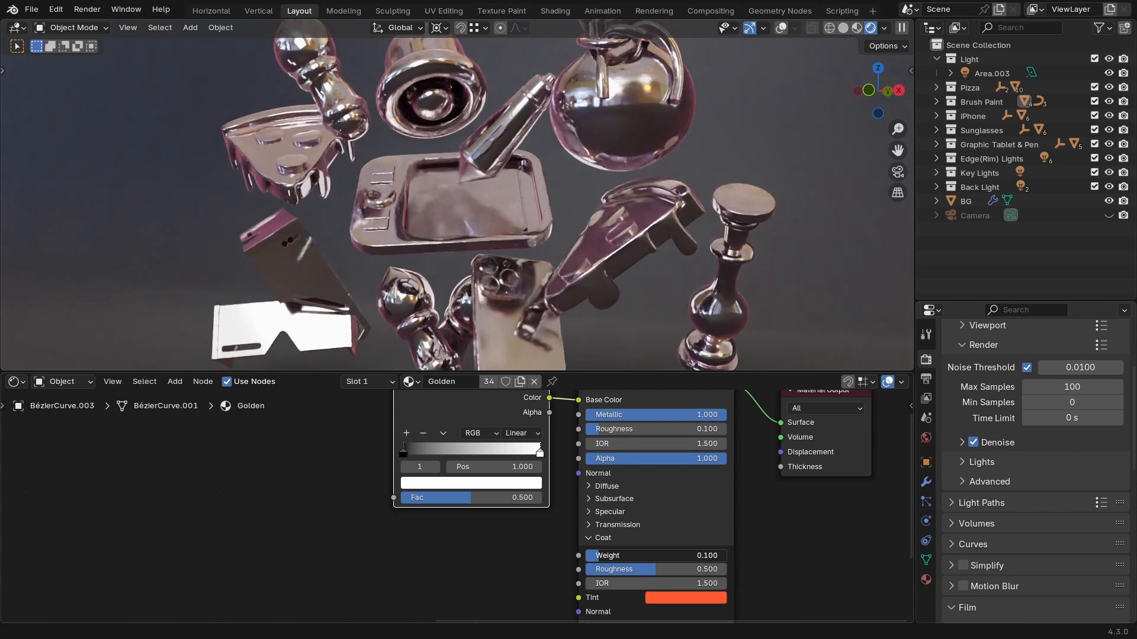
pyautogui.keyDown('ctrl'); pyautogui.moveTo(605, 555); pyautogui.dragTo(586, 555); pyautogui.keyUp('ctrl')
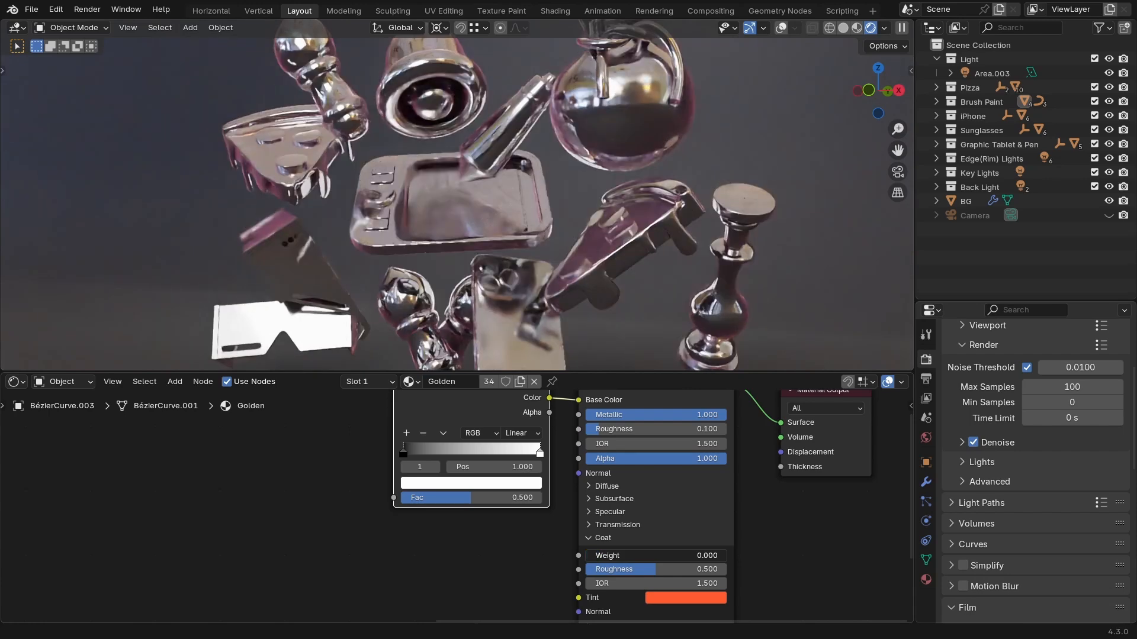
pyautogui.keyDown('ctrl'); pyautogui.moveTo(585, 555); pyautogui.dragTo(627, 556); pyautogui.keyUp('ctrl')
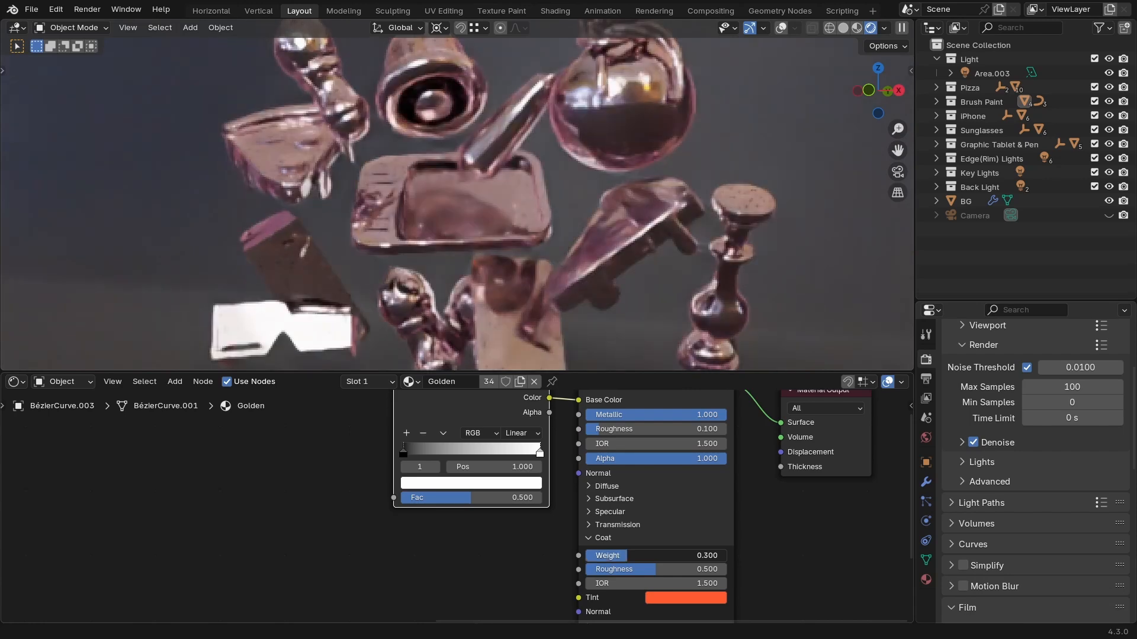
# Collapse the Coat settings, expand Sheen, compare sheen weights up to 1.000, and set the sheen weight to 0.600.
pyautogui.click(589, 539)
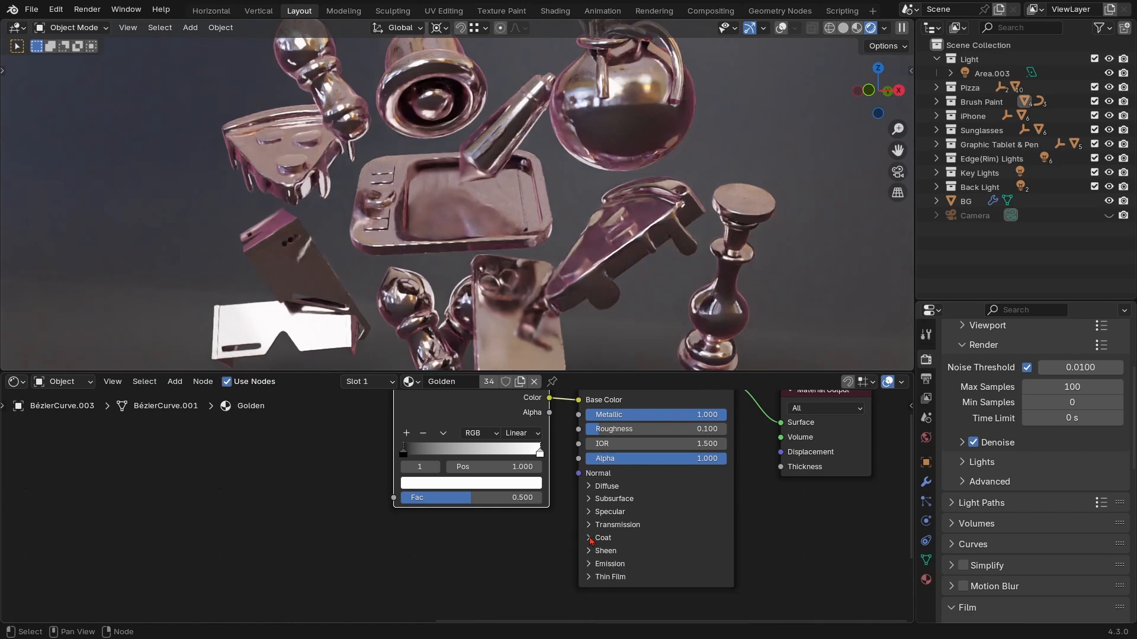
pyautogui.click(589, 551)
pyautogui.keyDown('shift'); pyautogui.scroll(-1, 652, 539); pyautogui.keyUp('shift')
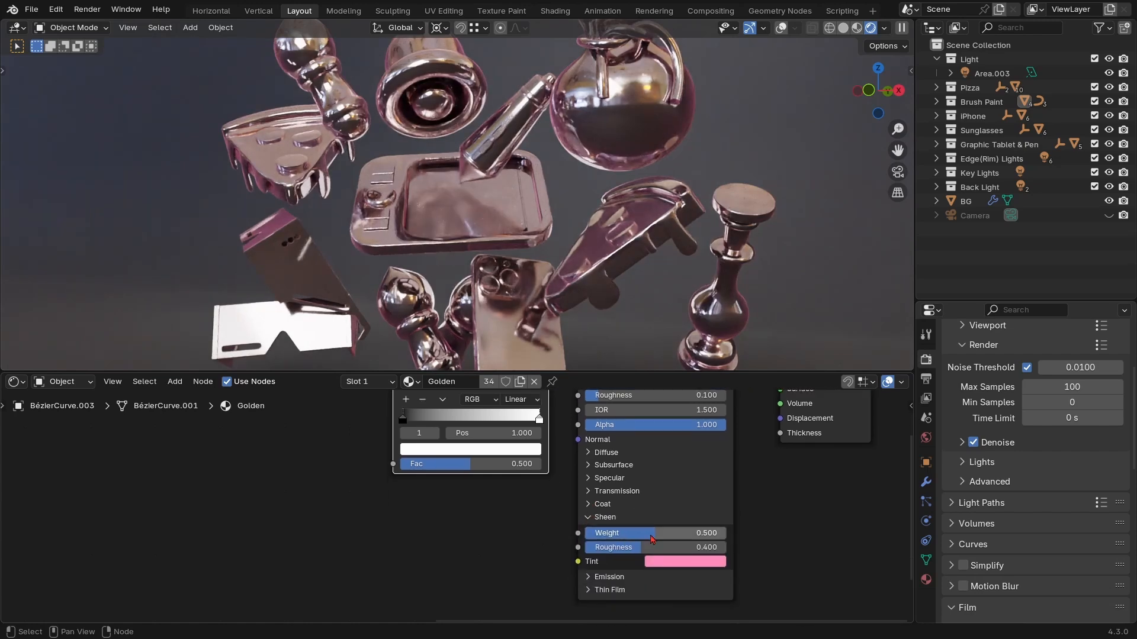
pyautogui.moveTo(651, 535)
pyautogui.mouseDown()
pyautogui.moveTo(585, 536)
pyautogui.moveTo(675, 535)
pyautogui.moveTo(625, 536)
pyautogui.moveTo(640, 536)
pyautogui.mouseUp()
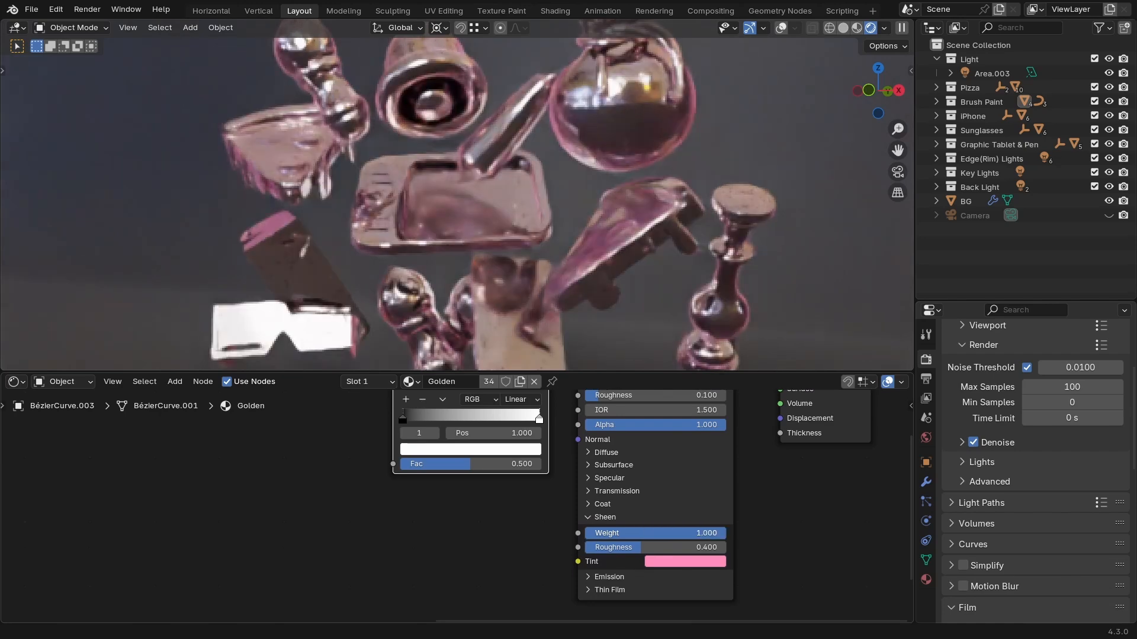
pyautogui.keyDown('ctrl'); pyautogui.moveTo(640, 533); pyautogui.dragTo(669, 534); pyautogui.keyUp('ctrl')
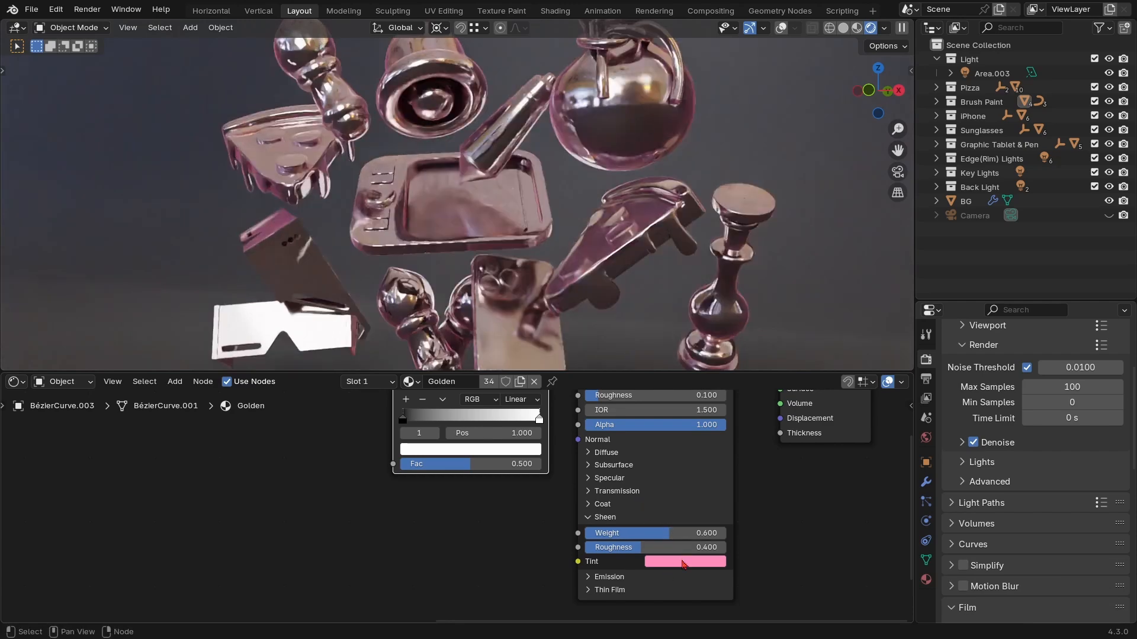
# Set the sheen tint to light orange and try other sheen roughness values, ending at 0.400.
pyautogui.click(675, 561)
pyautogui.click(686, 432)
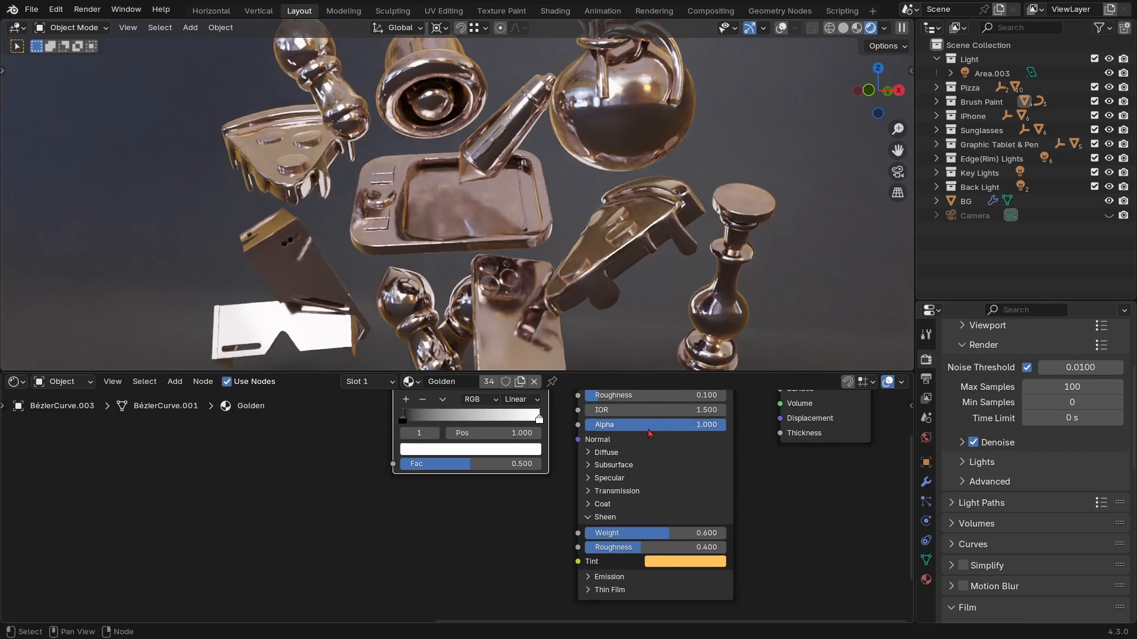
pyautogui.moveTo(661, 488); pyautogui.dragTo(680, 509, button='middle')
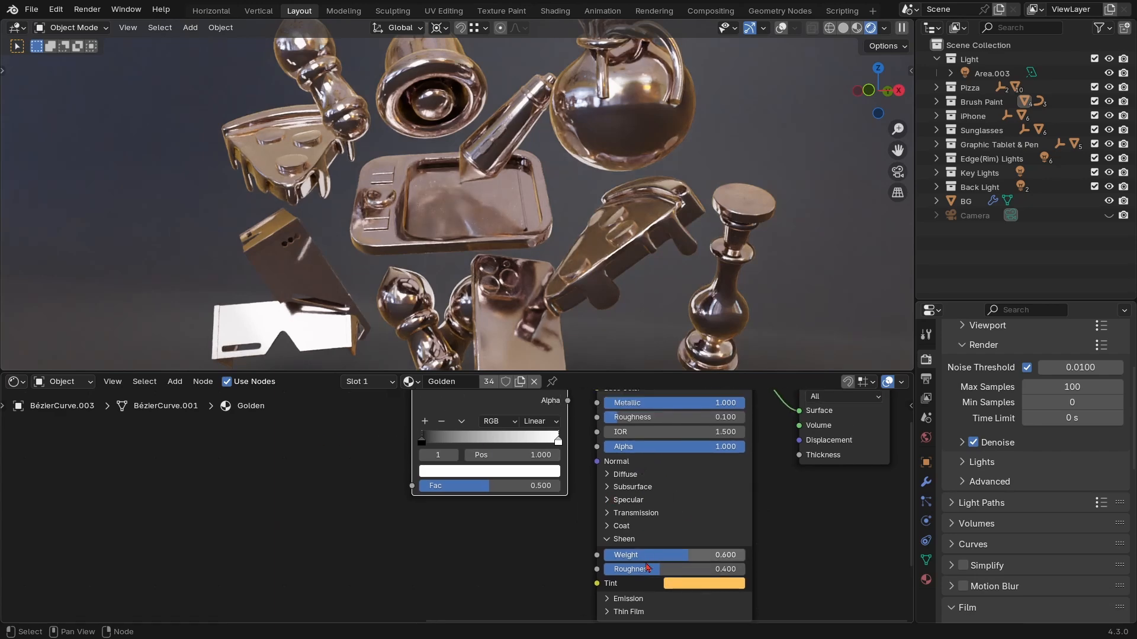
pyautogui.moveTo(650, 569)
pyautogui.mouseDown()
pyautogui.moveTo(720, 569)
pyautogui.moveTo(655, 573)
pyautogui.mouseUp()
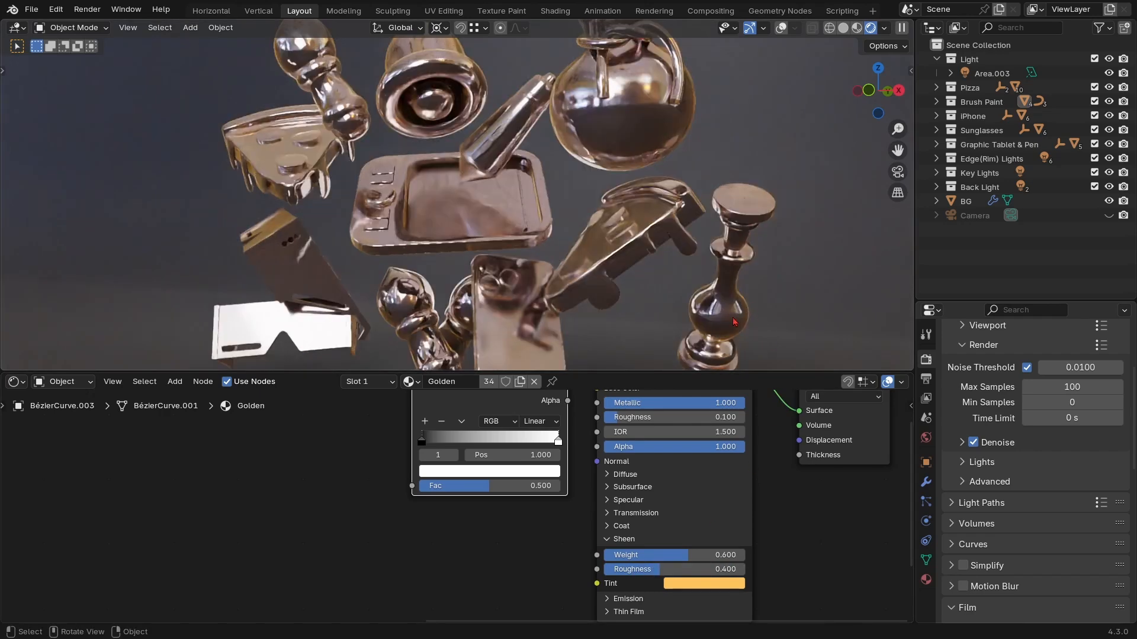
# Add an Ambient Occlusion node before the Color Ramp and connect its Color output to the ramp's Fac input.
pyautogui.moveTo(650, 491); pyautogui.dragTo(765, 556, button='middle')
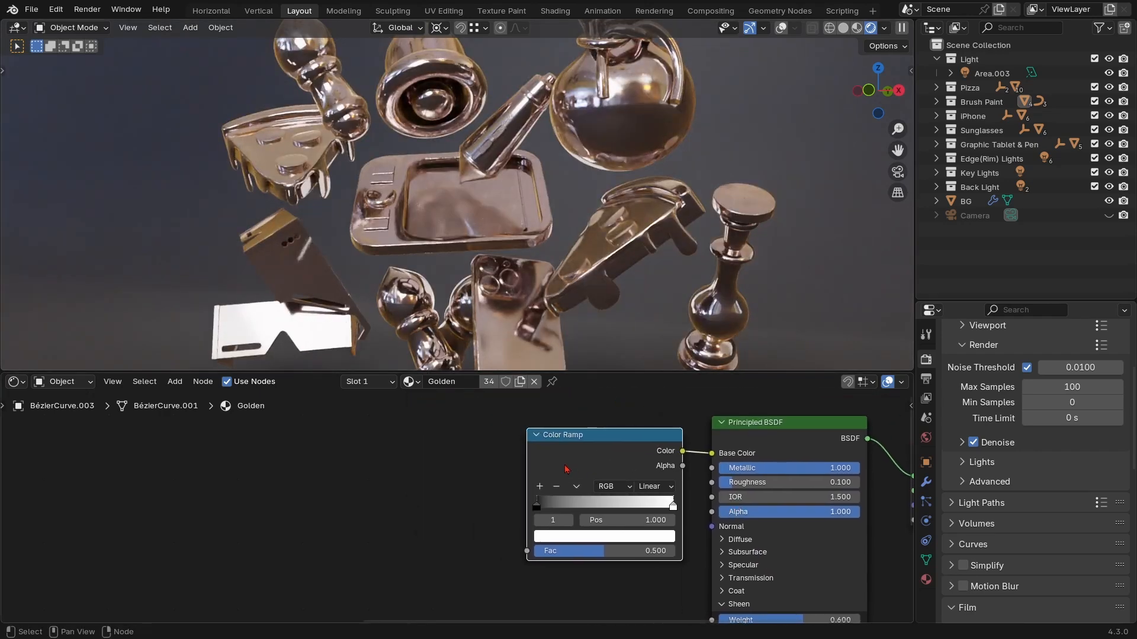
pyautogui.moveTo(462, 442); pyautogui.dragTo(559, 450, button='middle')
pyautogui.hotkey('shift', 'a')
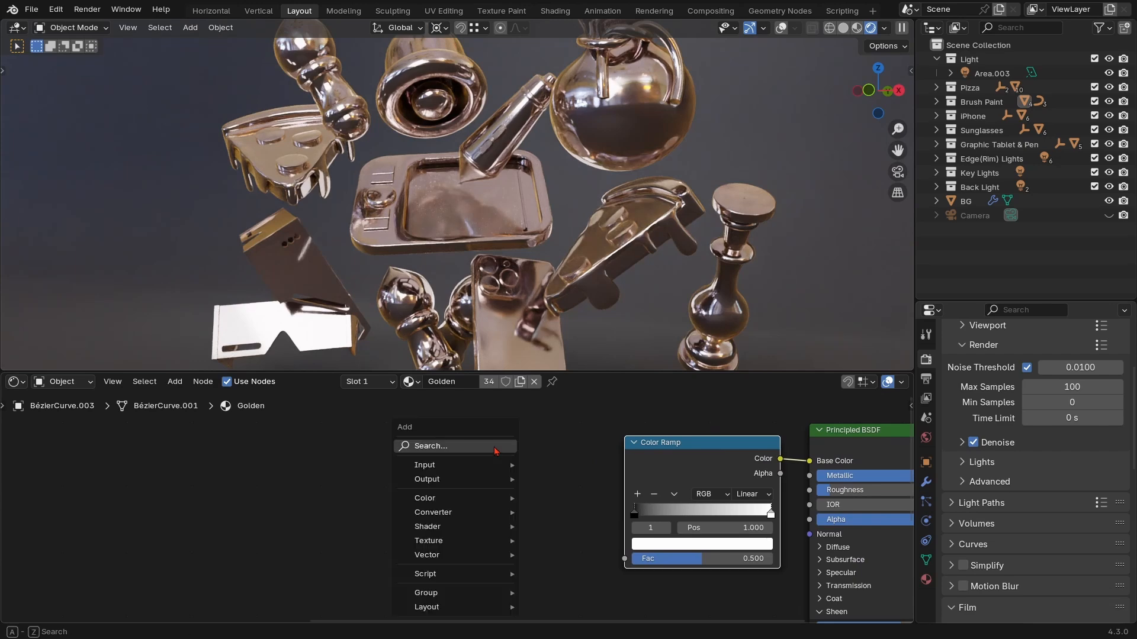
pyautogui.write('ao')
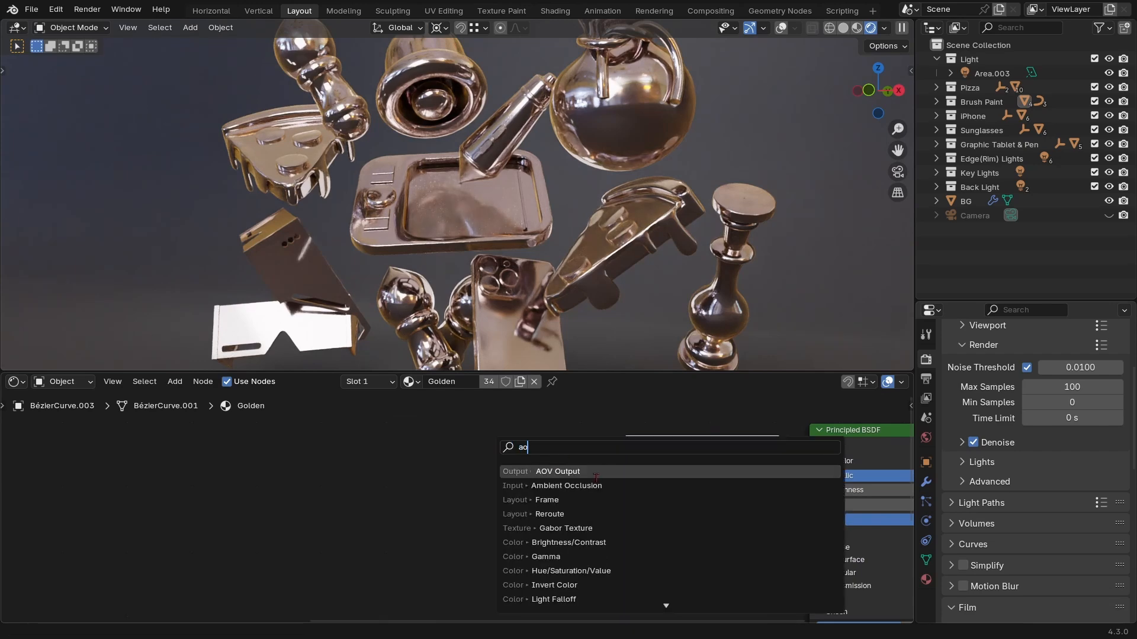
pyautogui.press('BackSpace')
pyautogui.click(589, 471)
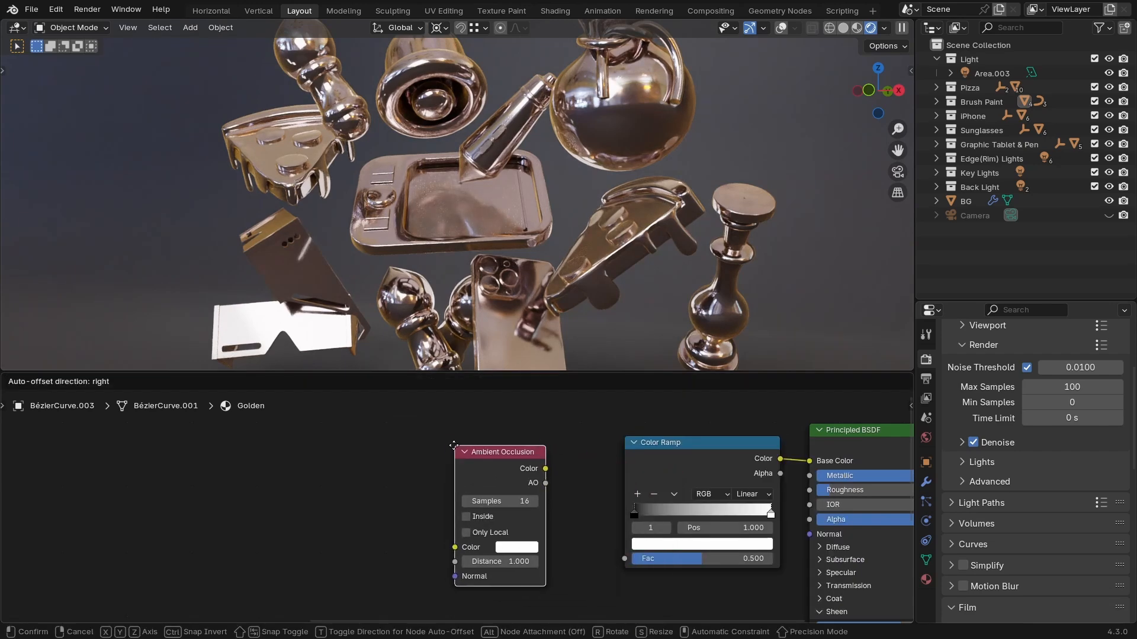
pyautogui.click(491, 461)
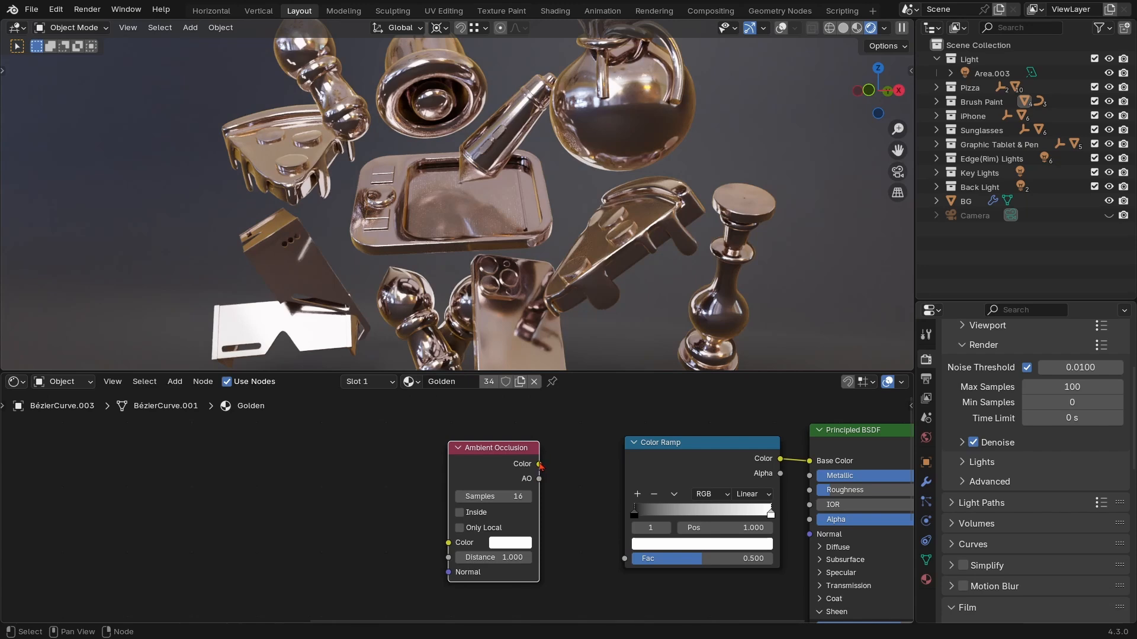
pyautogui.moveTo(539, 465); pyautogui.dragTo(626, 560)
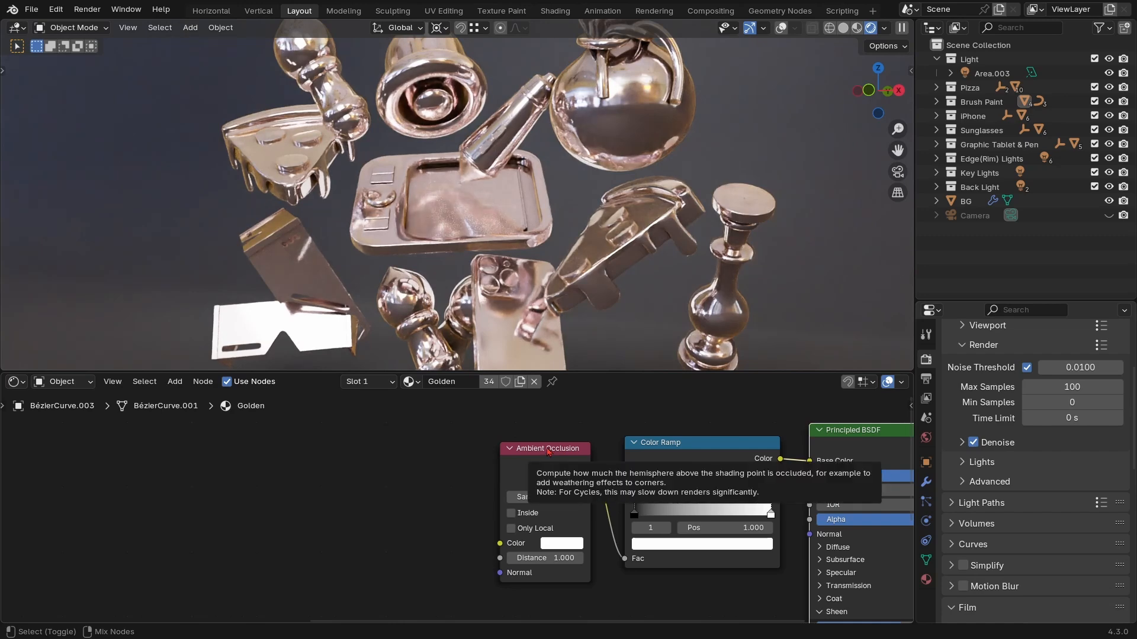
# Preview the Ambient Occlusion node's output on the objects, trying an orange node color and restoring it to white.
pyautogui.keyDown('ctrl'); pyautogui.keyDown('shift'); pyautogui.click(547, 451); pyautogui.keyUp('shift'); pyautogui.keyUp('ctrl')
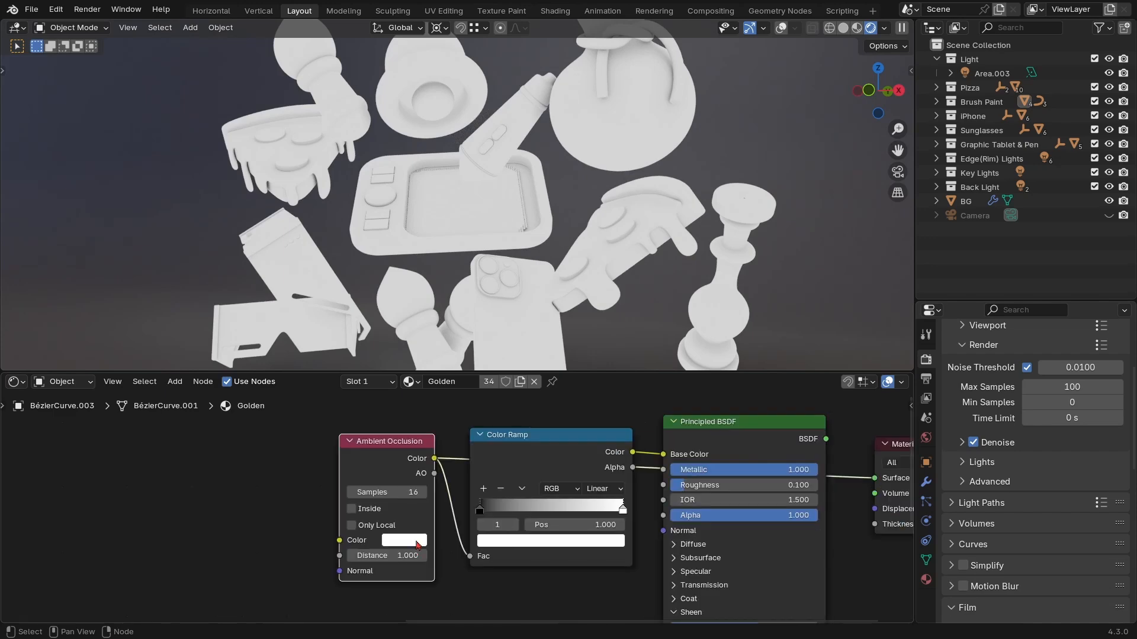
pyautogui.click(417, 541)
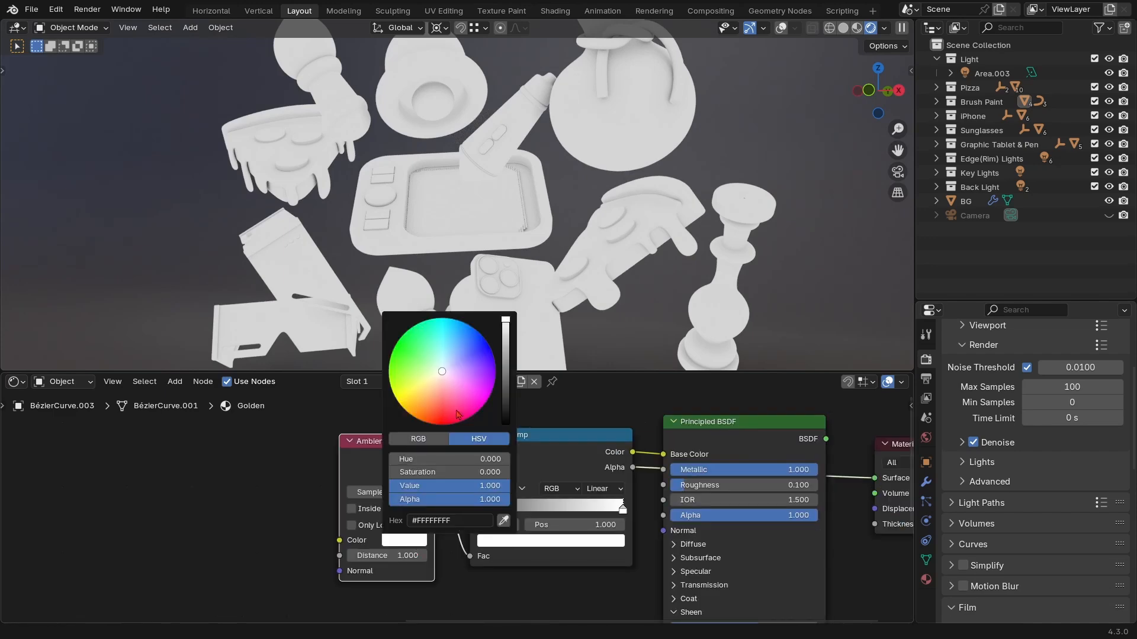
pyautogui.moveTo(457, 413)
pyautogui.mouseDown()
pyautogui.moveTo(395, 396)
pyautogui.moveTo(400, 340)
pyautogui.moveTo(413, 416)
pyautogui.mouseUp()
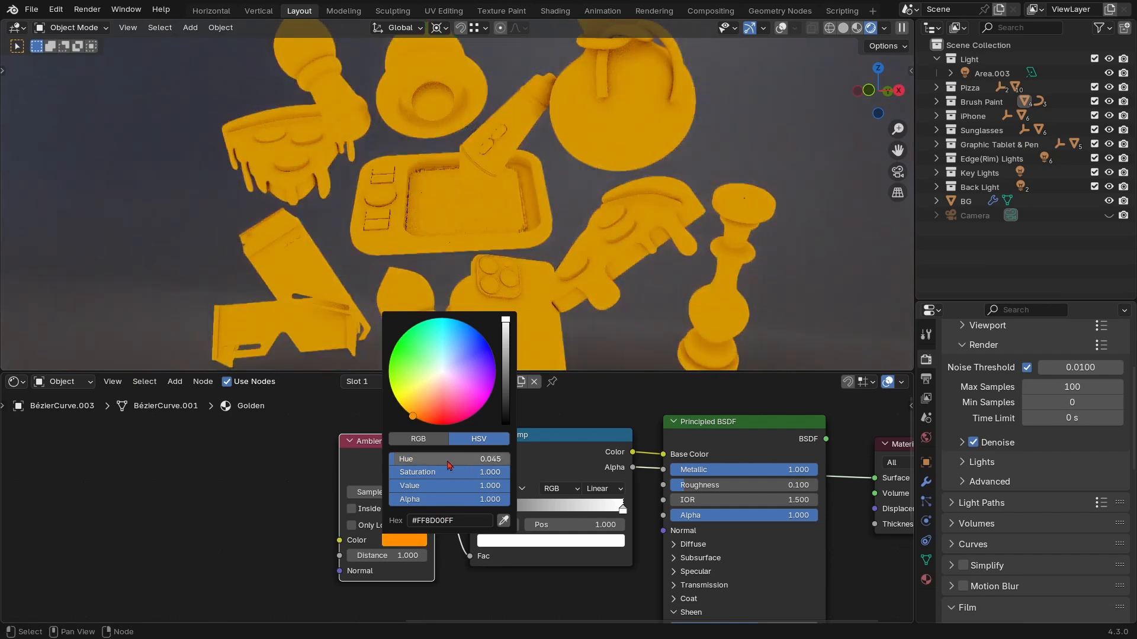
pyautogui.moveTo(448, 465); pyautogui.dragTo(399, 479)
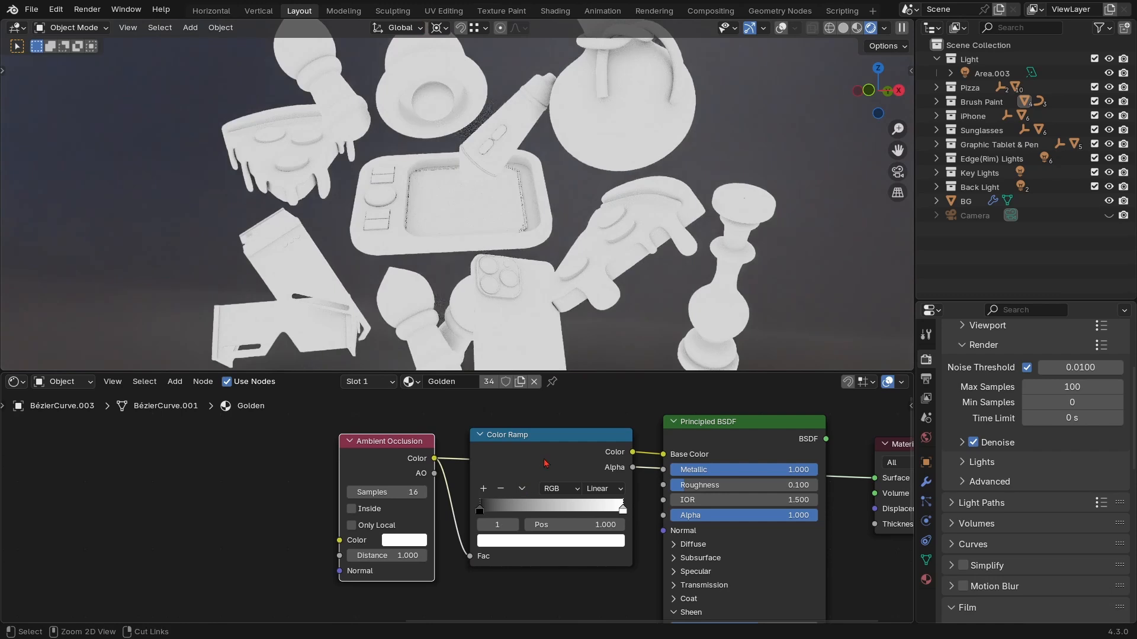
# Preview the Color Ramp's output and test the black stop farther along the ramp, returning it to position 0.008.
pyautogui.click(557, 441)
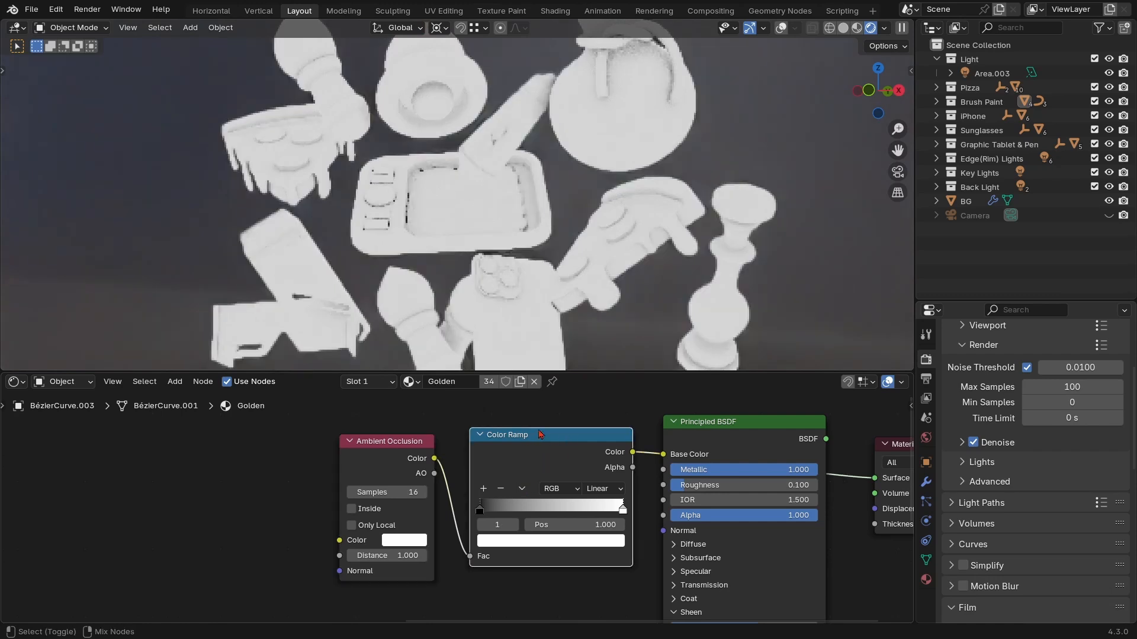
pyautogui.scroll(1, 533, 465)
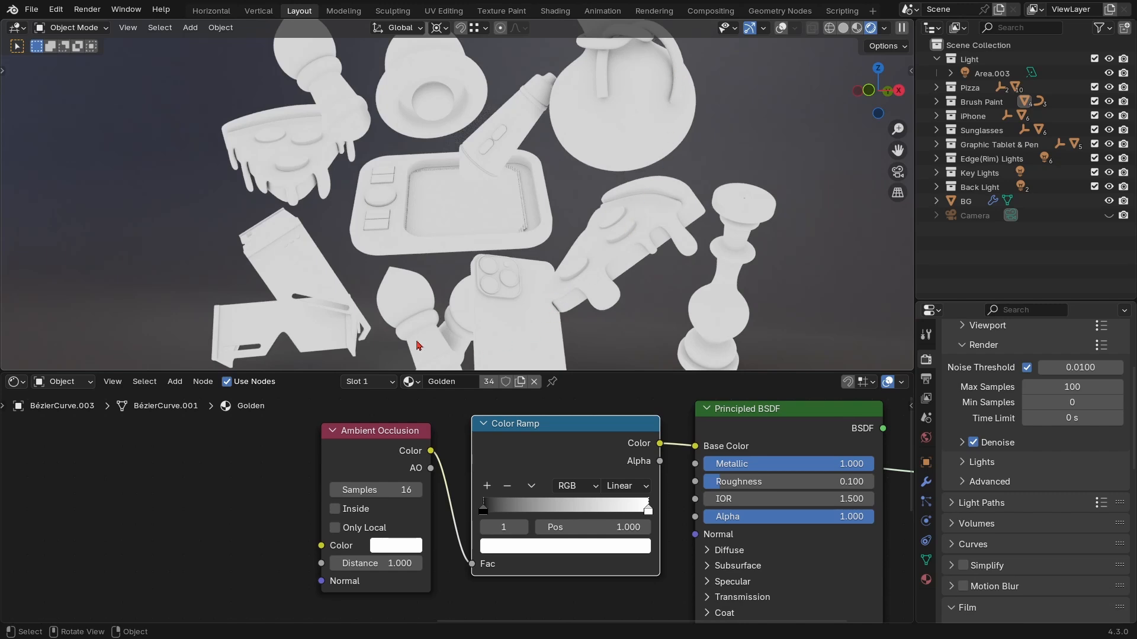
pyautogui.moveTo(488, 513); pyautogui.dragTo(539, 513)
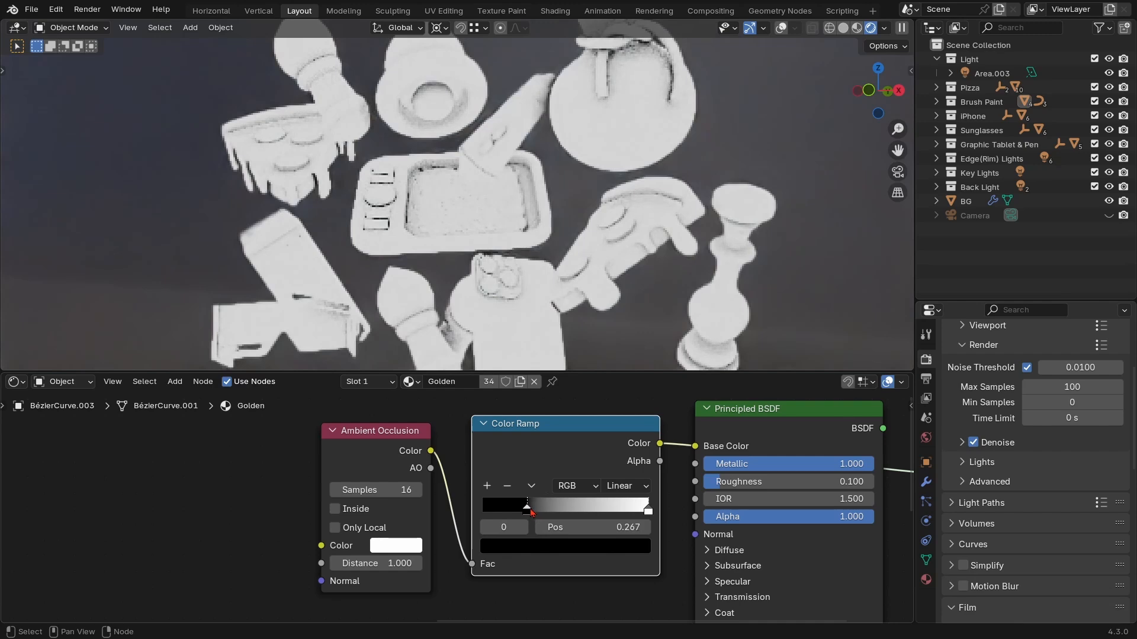
pyautogui.moveTo(648, 511)
pyautogui.mouseDown()
pyautogui.moveTo(560, 513)
pyautogui.moveTo(648, 512)
pyautogui.mouseUp()
pyautogui.moveTo(538, 511)
pyautogui.mouseDown()
pyautogui.moveTo(638, 512)
pyautogui.moveTo(482, 515)
pyautogui.mouseUp()
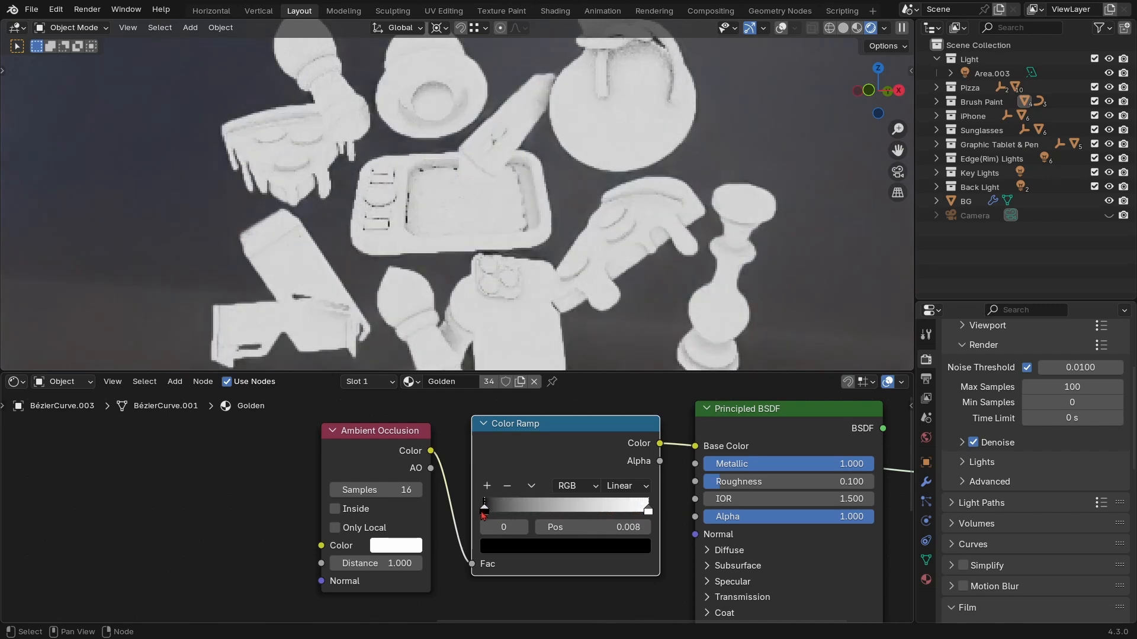
# Lighten the Color Ramp's black stop to dark gray #565656 and place it at position 0.053.
pyautogui.click(530, 546)
pyautogui.moveTo(623, 413); pyautogui.dragTo(623, 331)
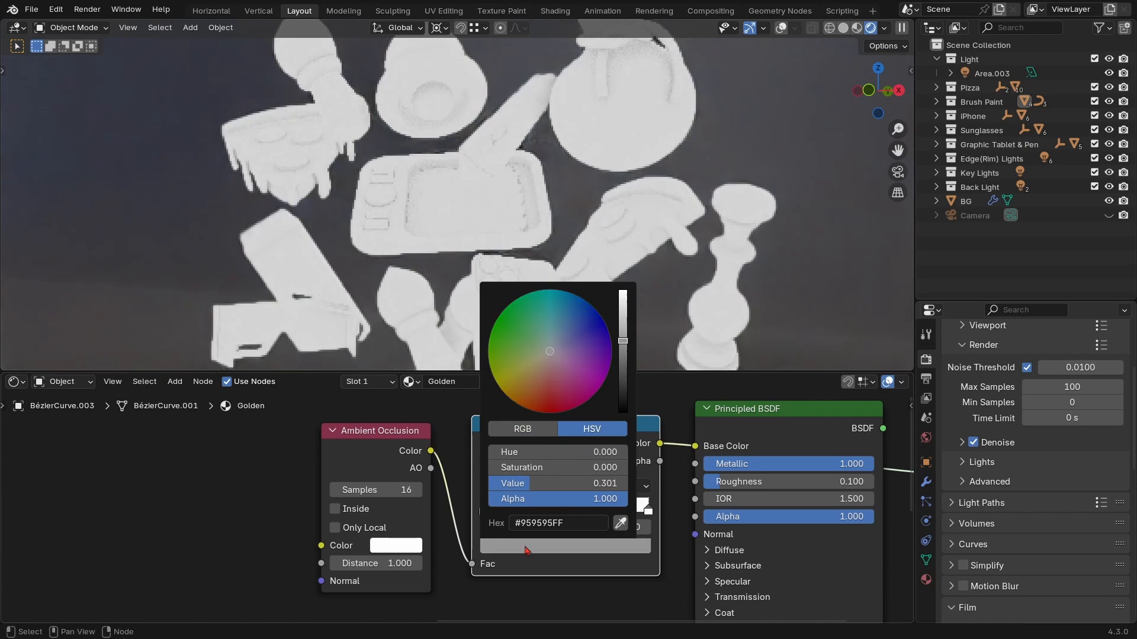
pyautogui.moveTo(496, 510)
pyautogui.mouseDown()
pyautogui.moveTo(607, 510)
pyautogui.moveTo(506, 510)
pyautogui.mouseUp()
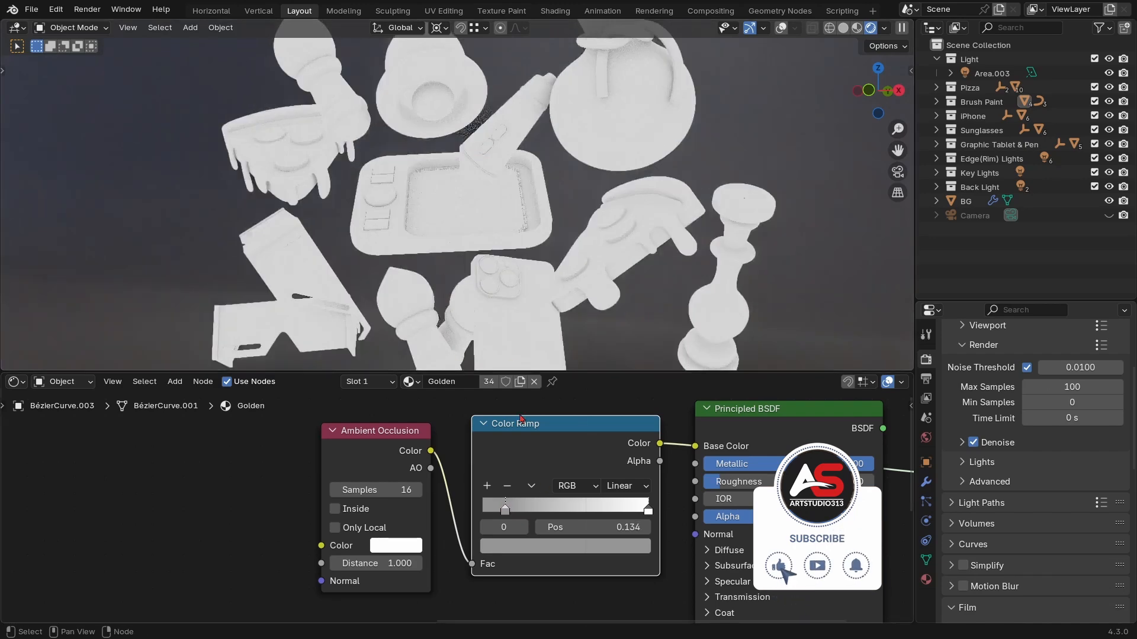
pyautogui.moveTo(502, 513); pyautogui.dragTo(491, 512)
pyautogui.click(505, 546)
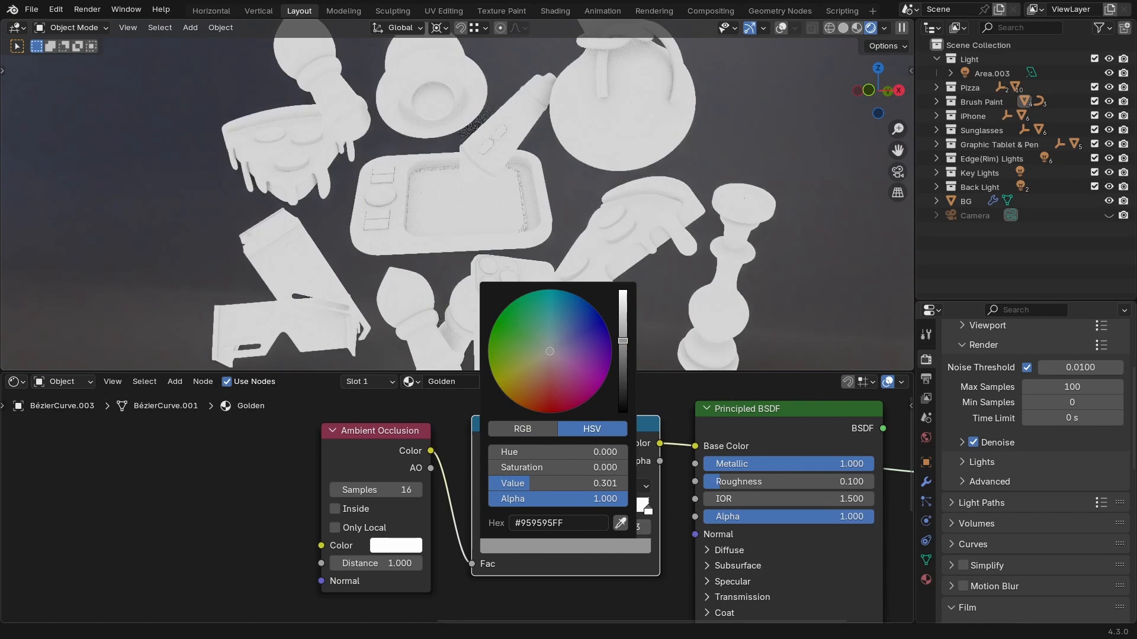
pyautogui.moveTo(622, 350); pyautogui.dragTo(622, 371)
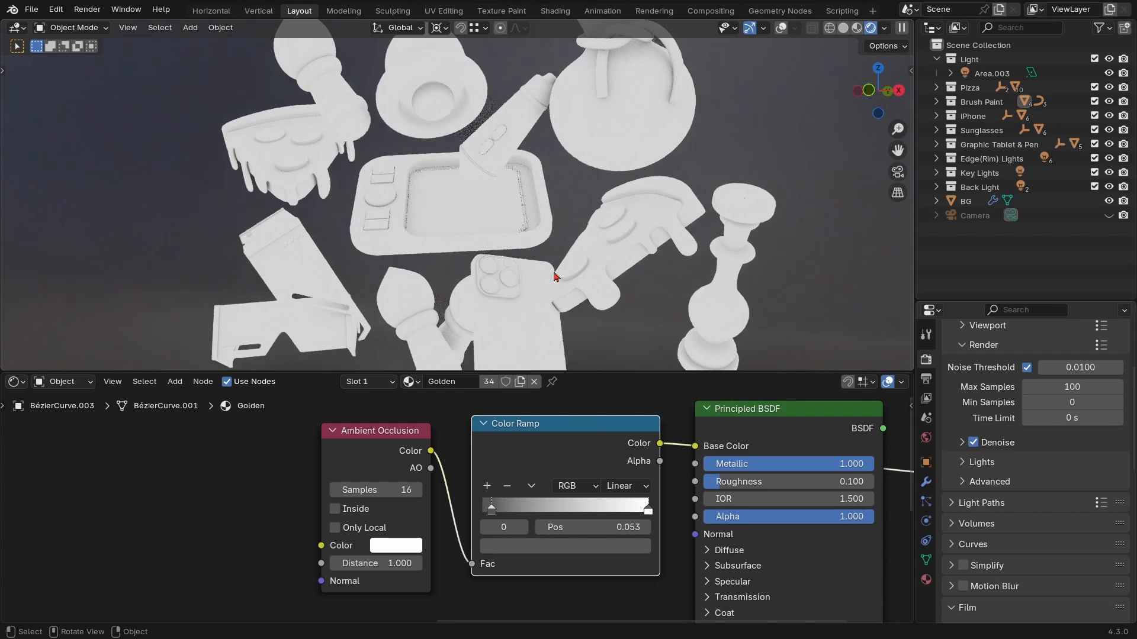
# Reconnect the Principled BSDF to the material's Surface output and recolor the Color Ramp's white stop to bright yellow.
pyautogui.moveTo(553, 272)
pyautogui.keyDown('ctrl'); pyautogui.mouseDown(button='middle')
pyautogui.moveTo(535, 245)
pyautogui.moveTo(574, 272)
pyautogui.mouseUp(button='middle'); pyautogui.keyUp('ctrl')
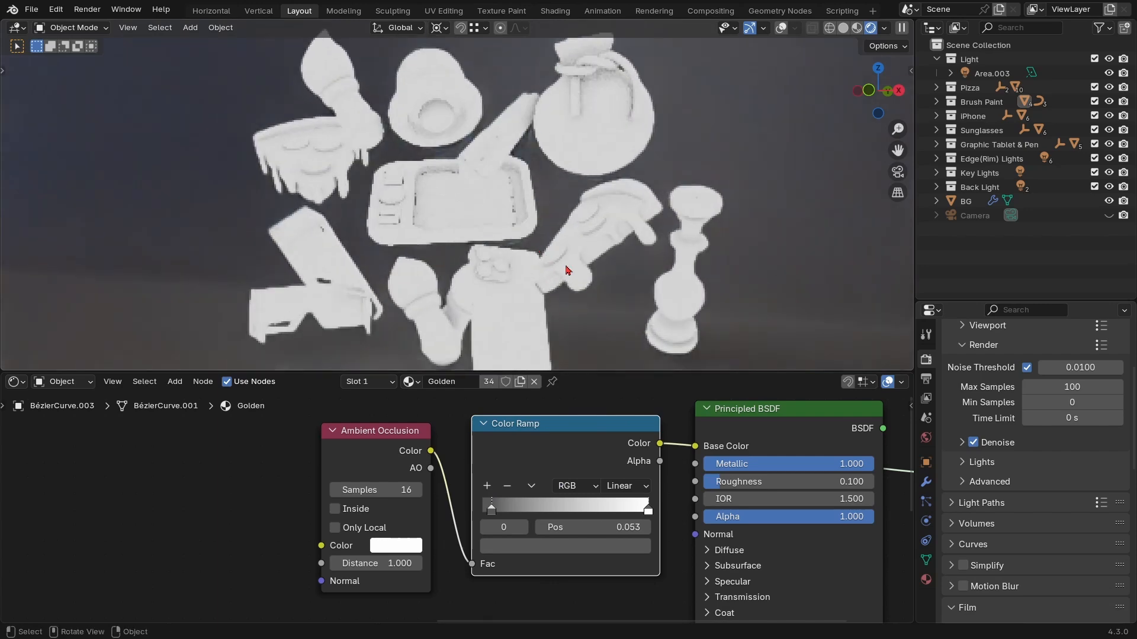
pyautogui.moveTo(665, 426); pyautogui.dragTo(526, 431, button='middle')
pyautogui.click(508, 514)
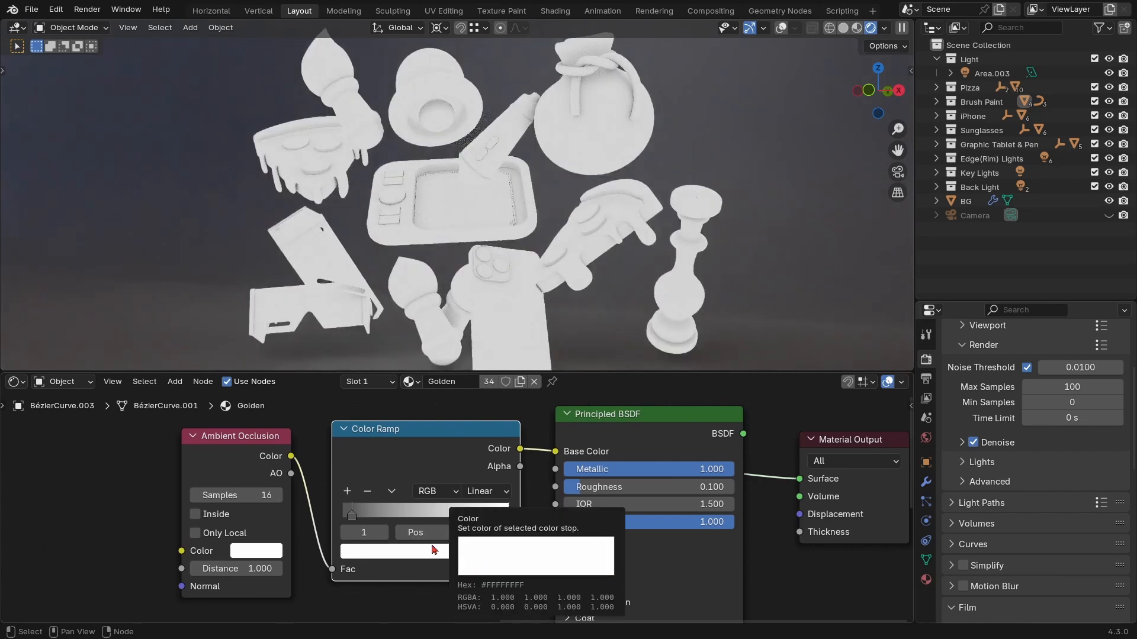
pyautogui.keyDown('ctrl'); pyautogui.keyDown('shift'); pyautogui.click(640, 418); pyautogui.keyUp('shift'); pyautogui.keyUp('ctrl')
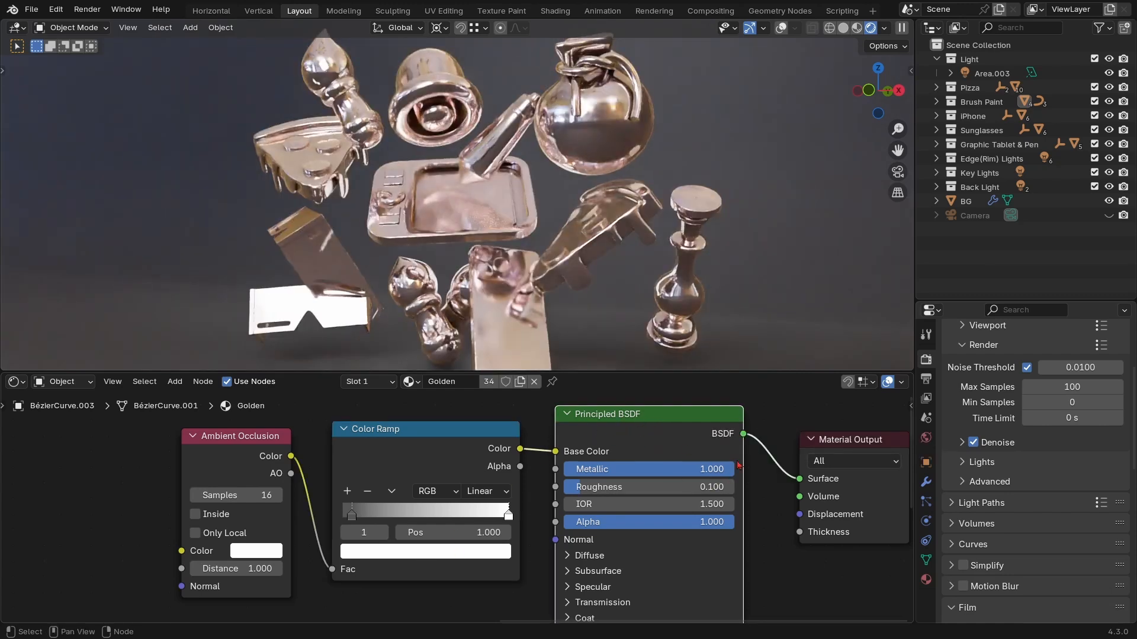
pyautogui.click(449, 559)
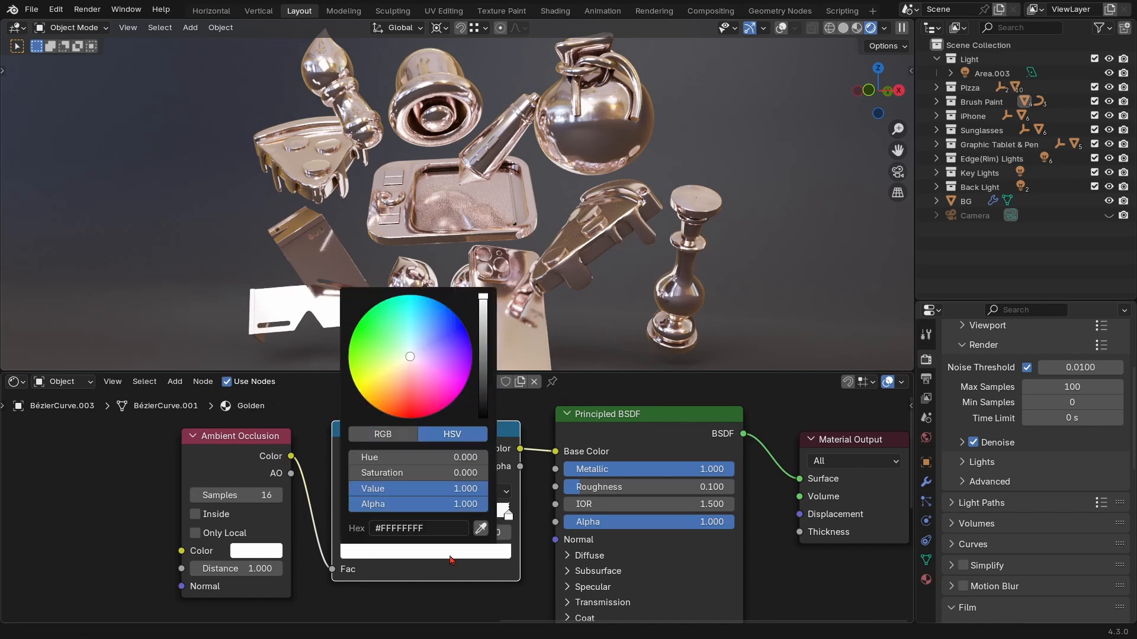
pyautogui.moveTo(398, 405)
pyautogui.mouseDown()
pyautogui.moveTo(385, 389)
pyautogui.moveTo(423, 394)
pyautogui.moveTo(447, 369)
pyautogui.moveTo(448, 344)
pyautogui.moveTo(405, 317)
pyautogui.moveTo(379, 332)
pyautogui.moveTo(372, 362)
pyautogui.mouseUp()
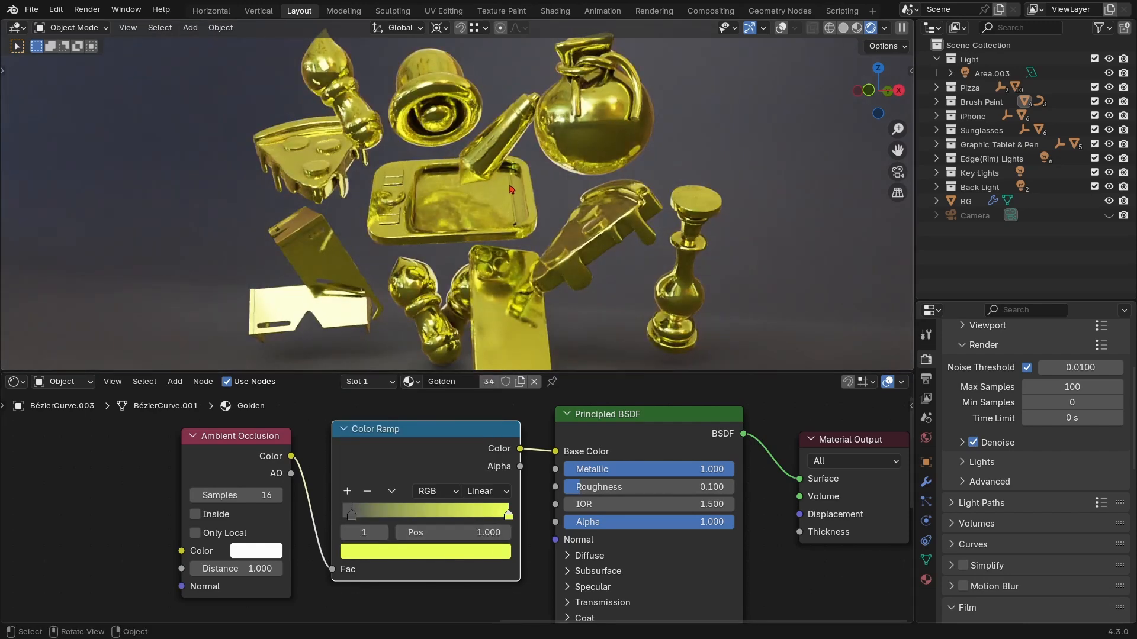
# Recolor the Color Ramp's dark gray stop to bright blue #002CFF and move it to position 0.645.
pyautogui.click(352, 513)
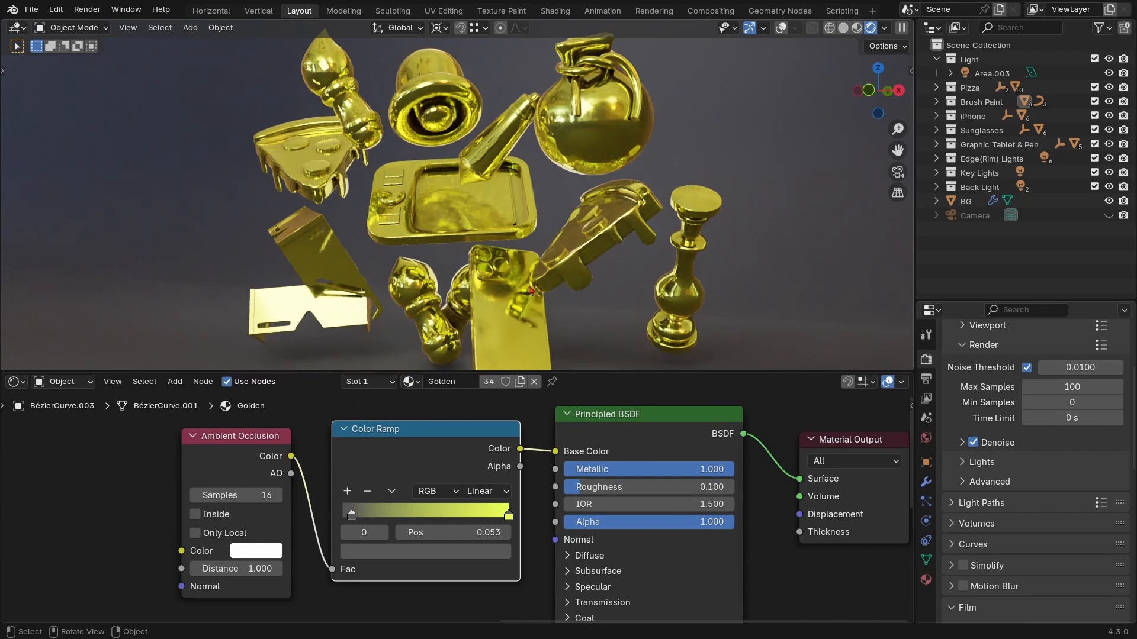
pyautogui.click(387, 548)
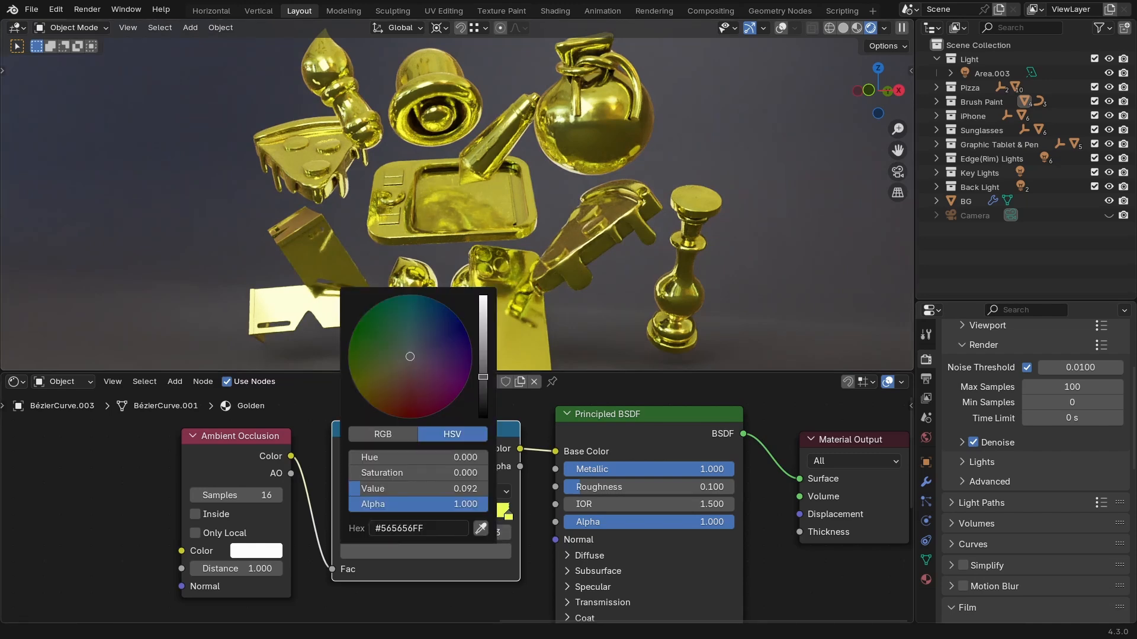
pyautogui.moveTo(410, 356); pyautogui.dragTo(457, 317)
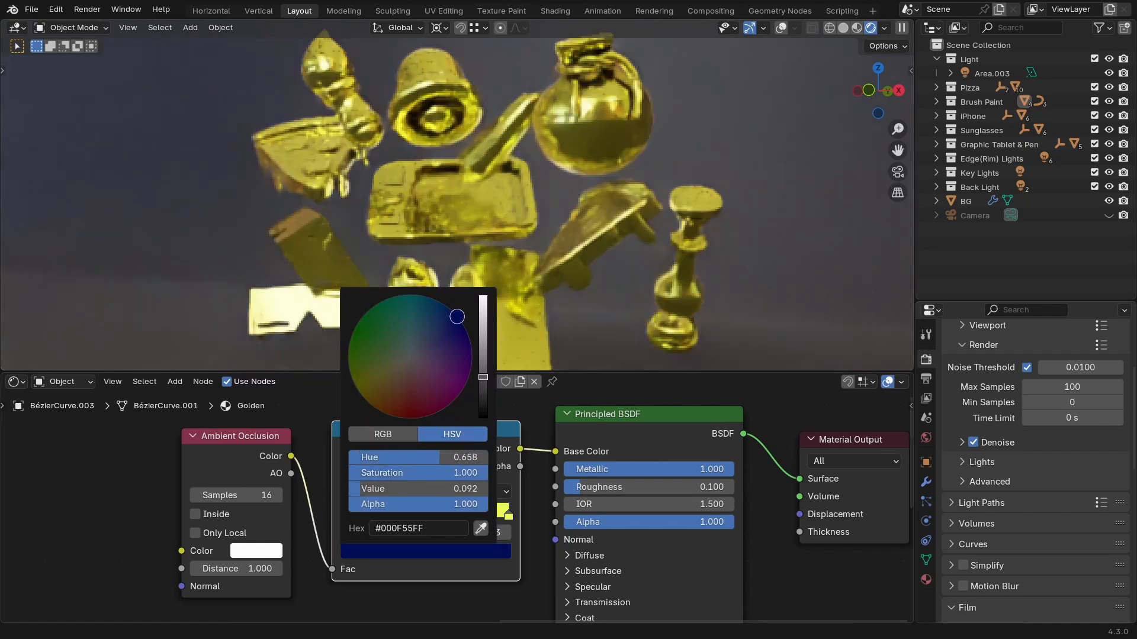
pyautogui.moveTo(385, 517); pyautogui.dragTo(468, 514)
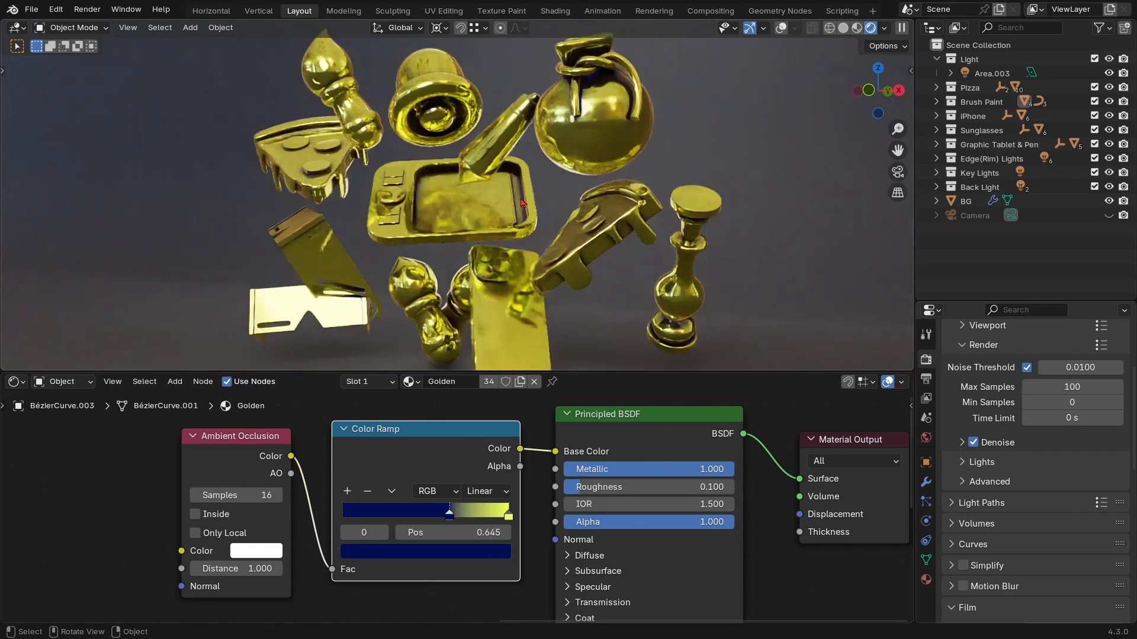
pyautogui.click(420, 556)
pyautogui.moveTo(482, 377); pyautogui.dragTo(482, 295)
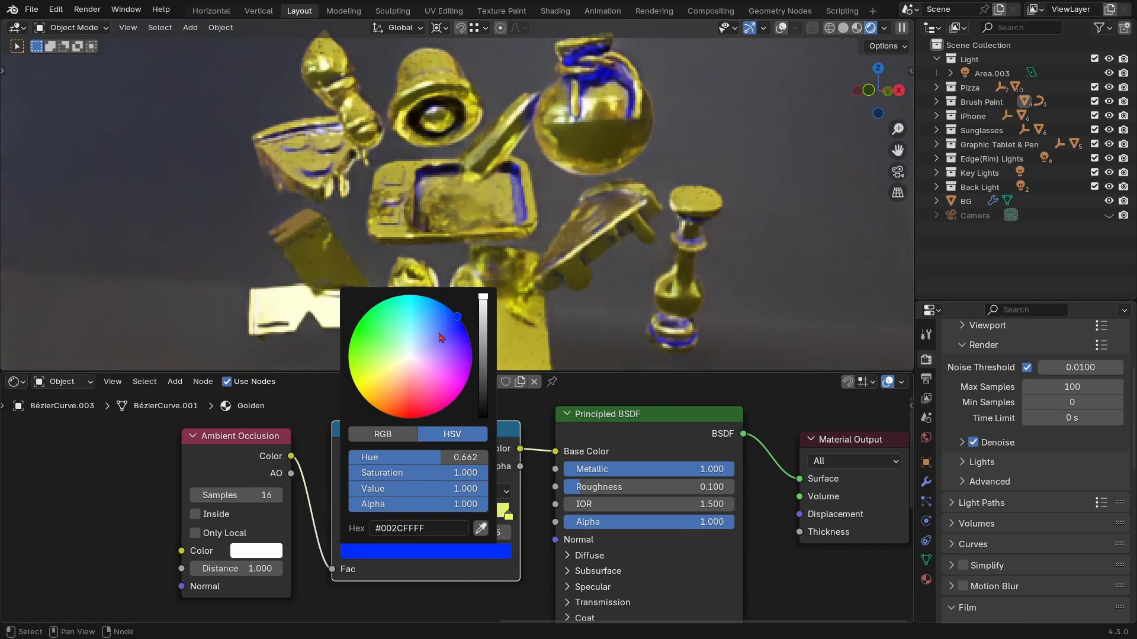
# Try orange #FF9500 on the Color Ramp's blue stop and desaturate the stop to white.
pyautogui.moveTo(365, 388); pyautogui.dragTo(375, 411)
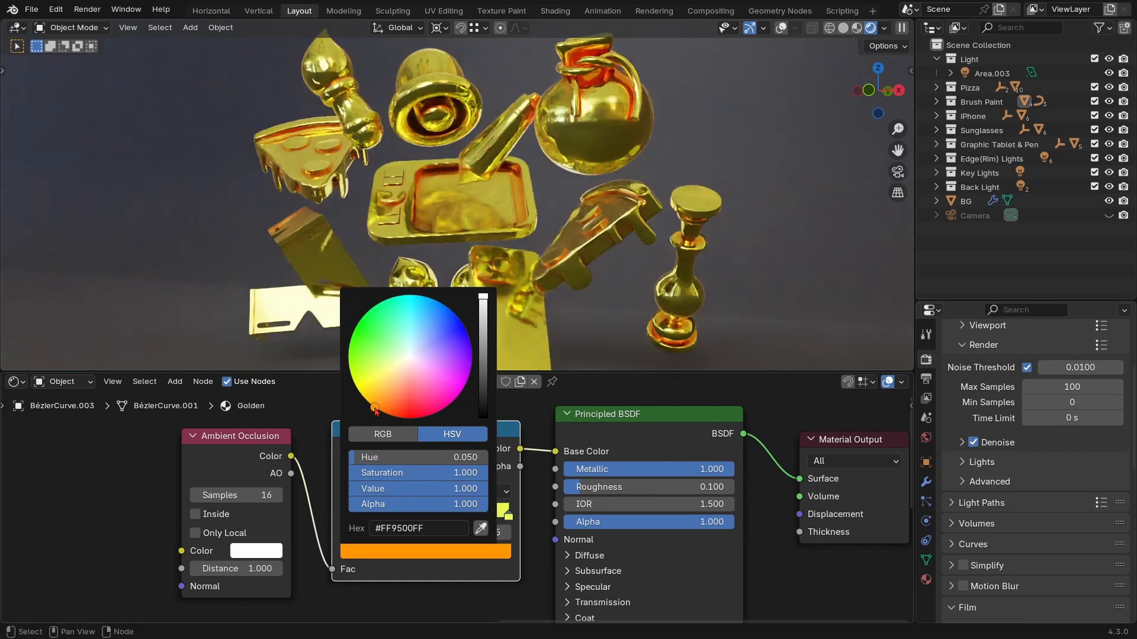
pyautogui.click(429, 553)
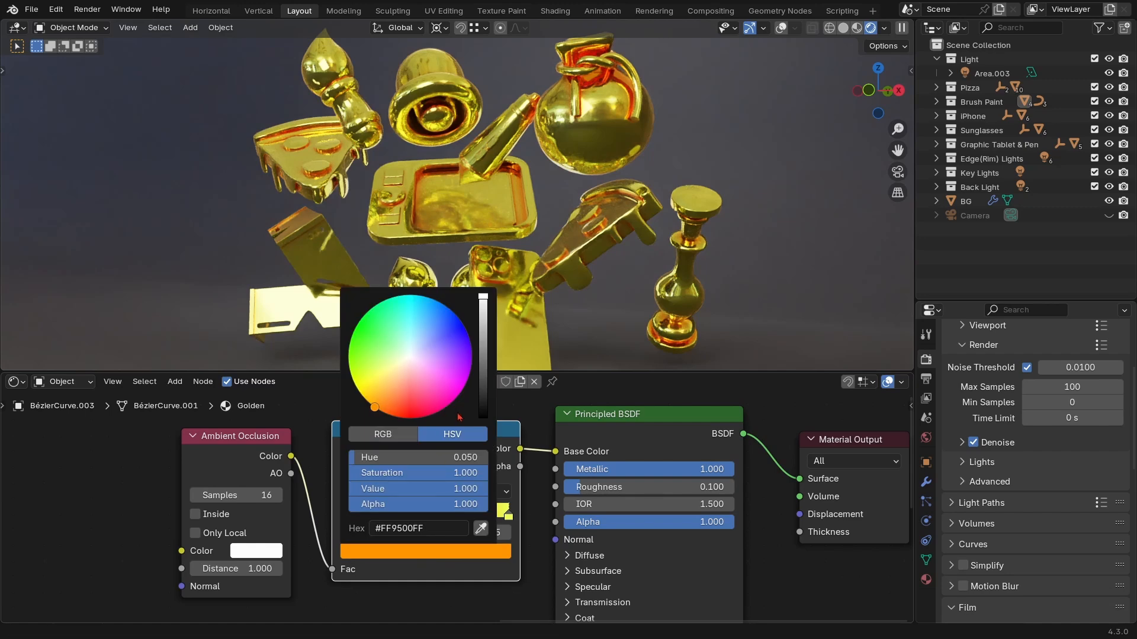
pyautogui.moveTo(406, 473); pyautogui.dragTo(352, 458)
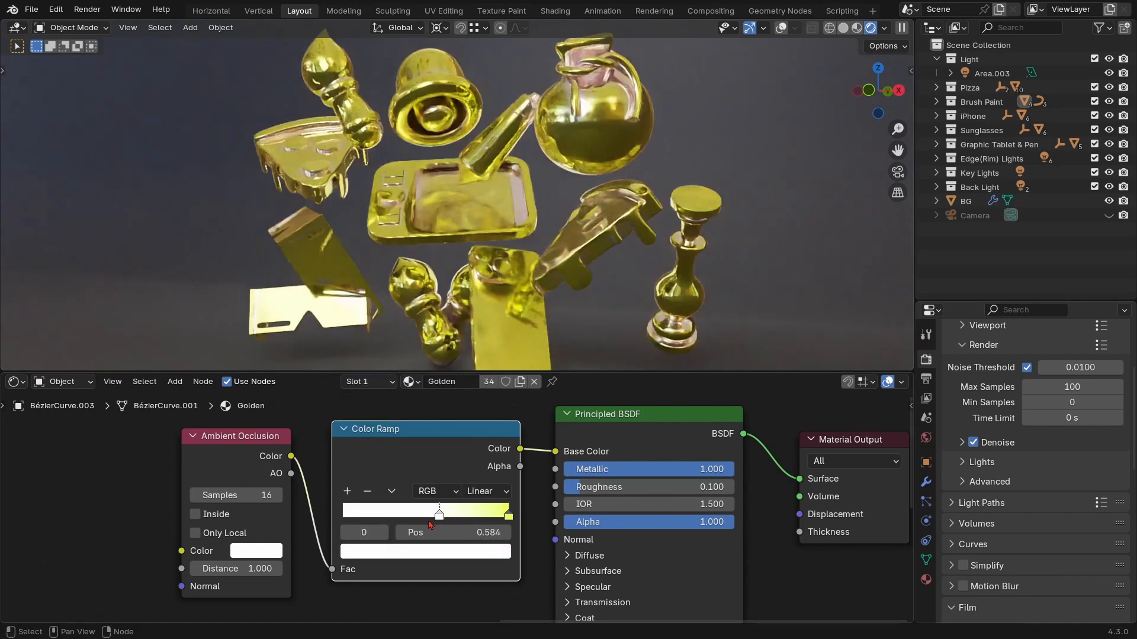
# Move the Color Ramp's white stop to position 0.000 and darken it to near black.
pyautogui.moveTo(430, 525); pyautogui.dragTo(339, 527)
pyautogui.click(377, 554)
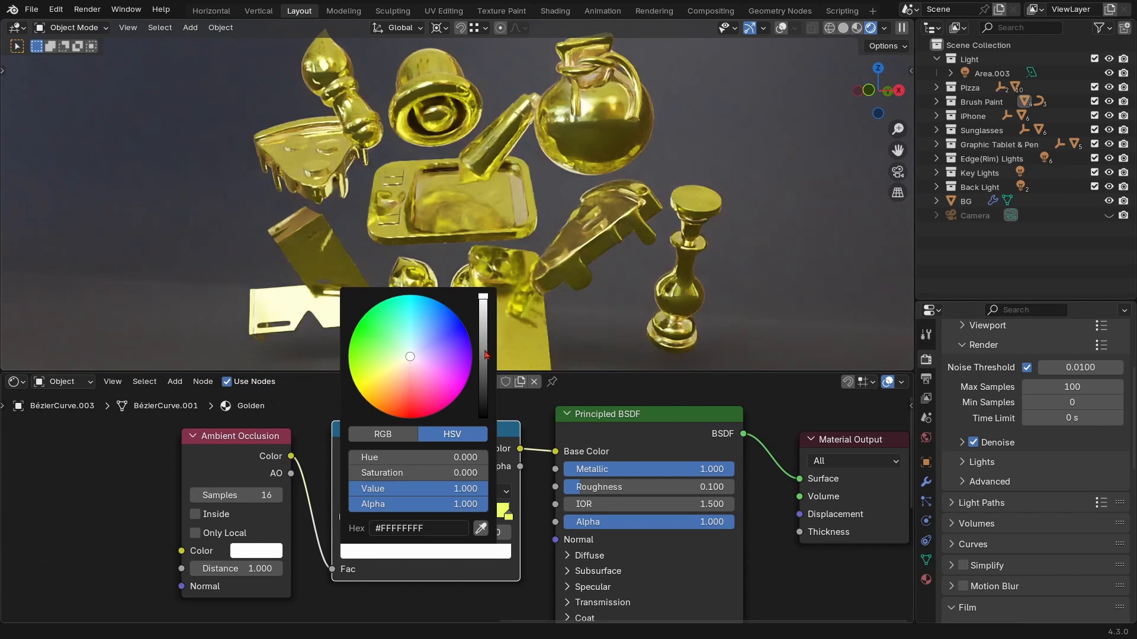
pyautogui.moveTo(485, 354); pyautogui.dragTo(483, 402)
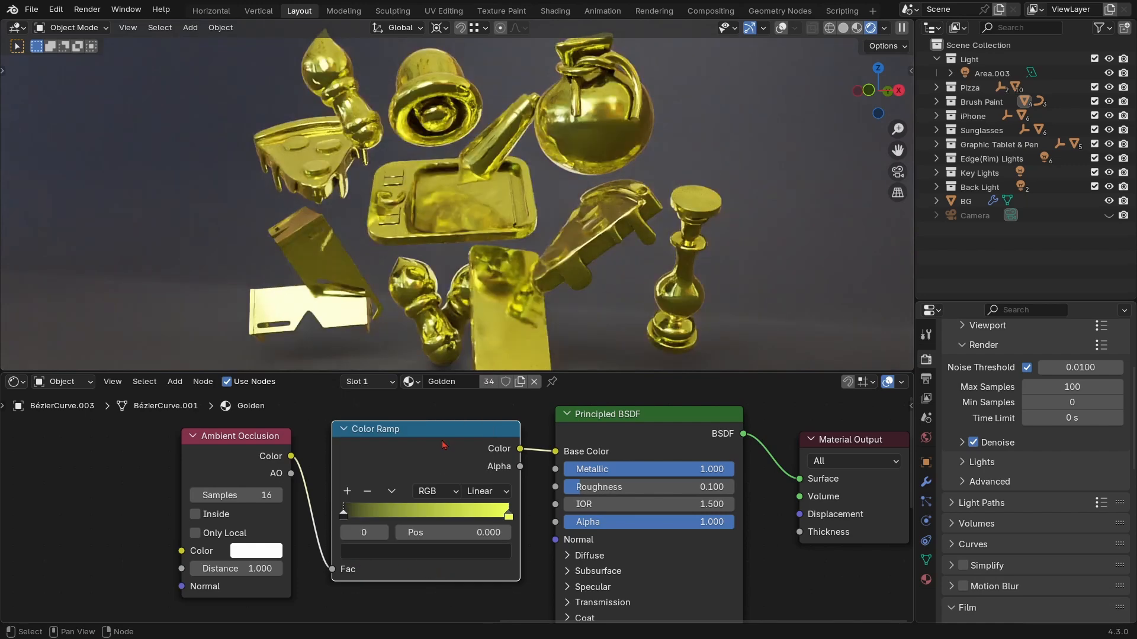
# Preview the Color Ramp's output on the objects and move the dark stop to position 0.130.
pyautogui.keyDown('ctrl'); pyautogui.keyDown('shift'); pyautogui.click(443, 438); pyautogui.keyUp('shift'); pyautogui.keyUp('ctrl')
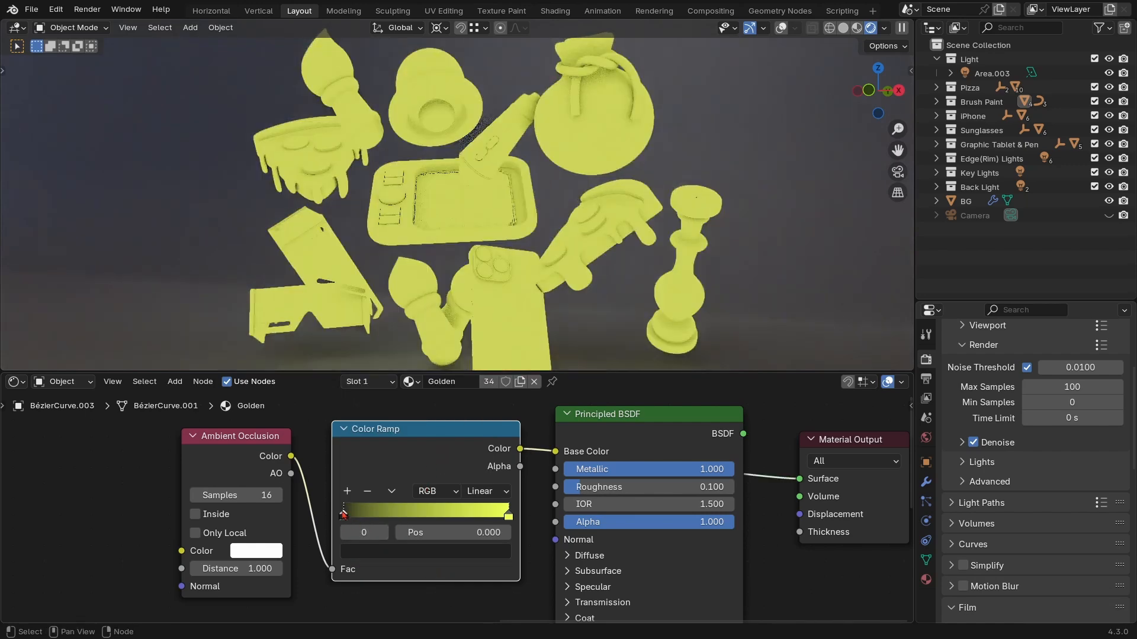
pyautogui.moveTo(350, 516); pyautogui.dragTo(351, 516)
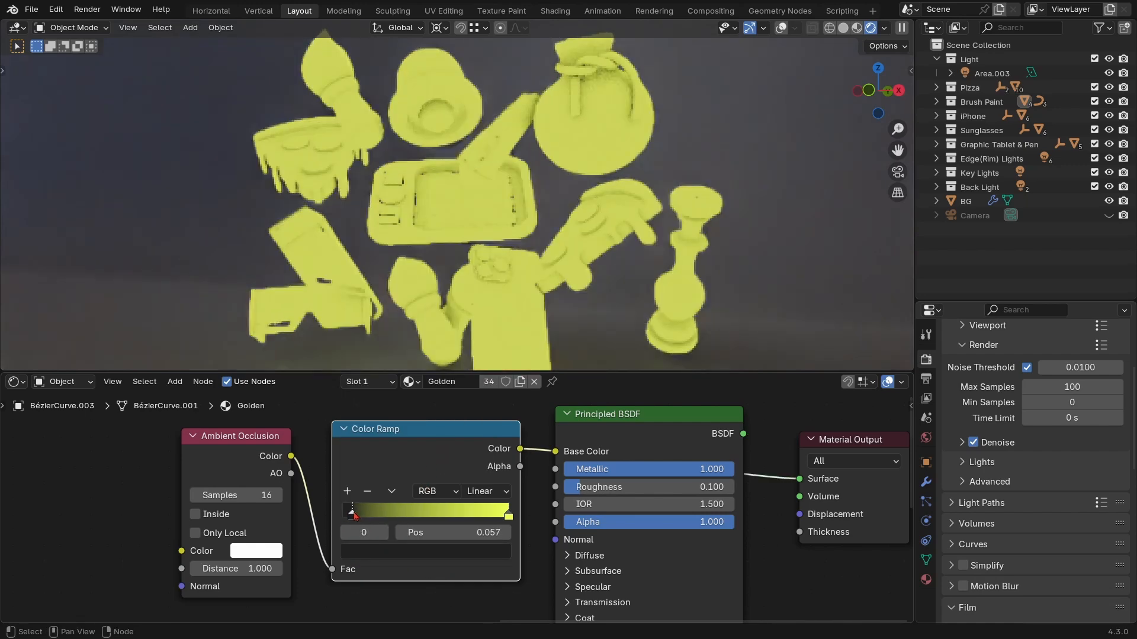
pyautogui.moveTo(353, 515)
pyautogui.mouseDown()
pyautogui.moveTo(393, 512)
pyautogui.moveTo(366, 513)
pyautogui.mouseUp()
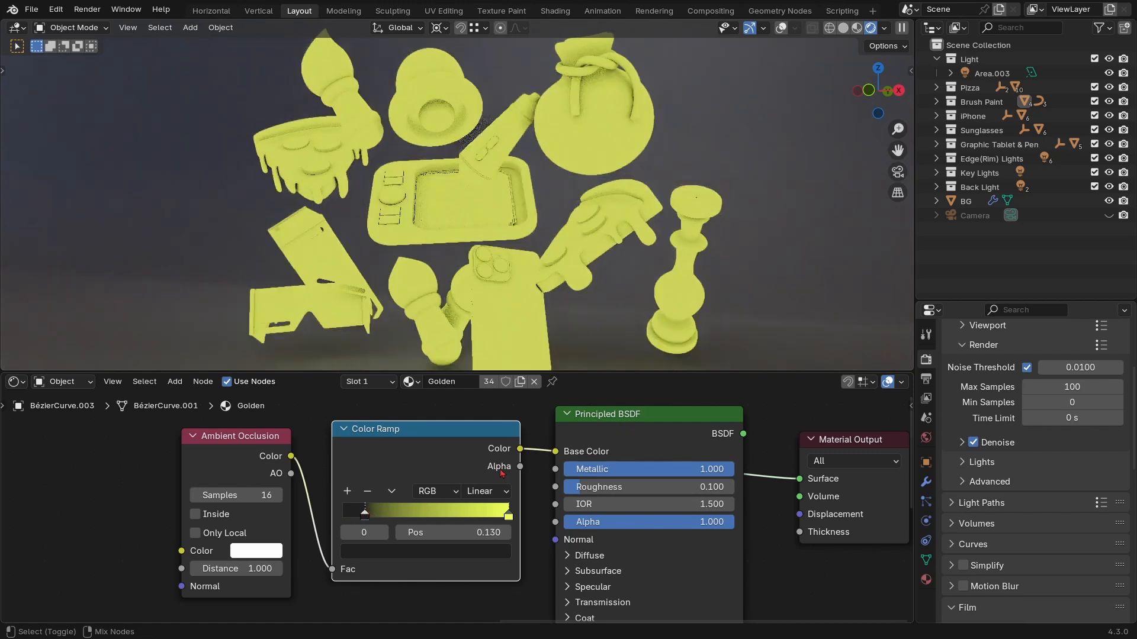
# Reconnect the Principled BSDF to the Material Output and recolor the Color Ramp's yellow stop to orange-gold.
pyautogui.click(509, 517)
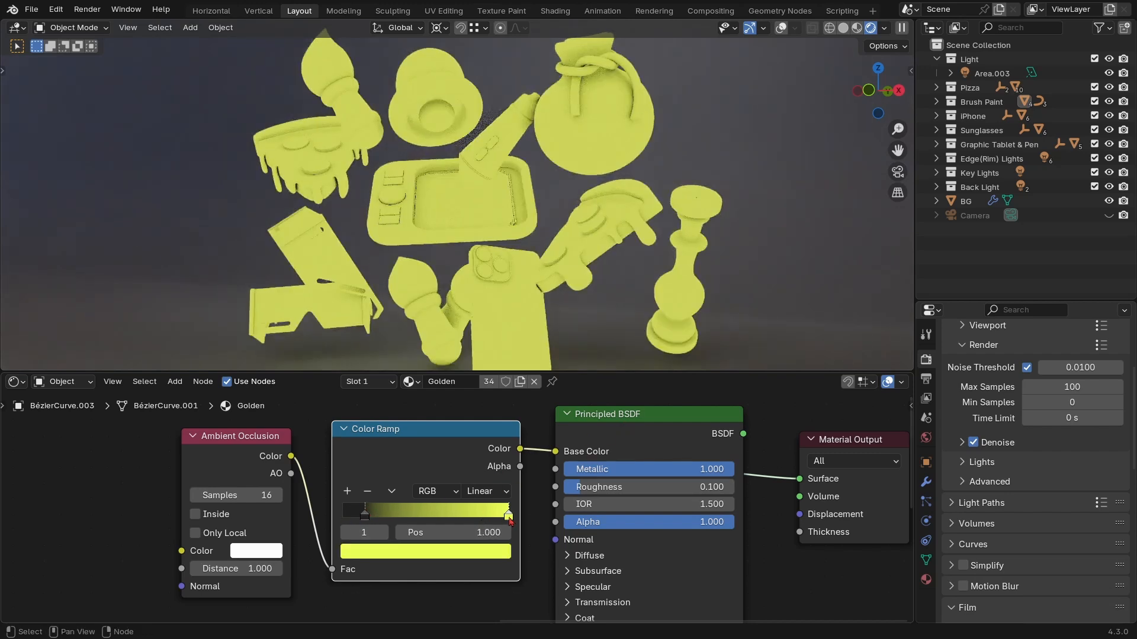
pyautogui.click(669, 423)
pyautogui.click(464, 554)
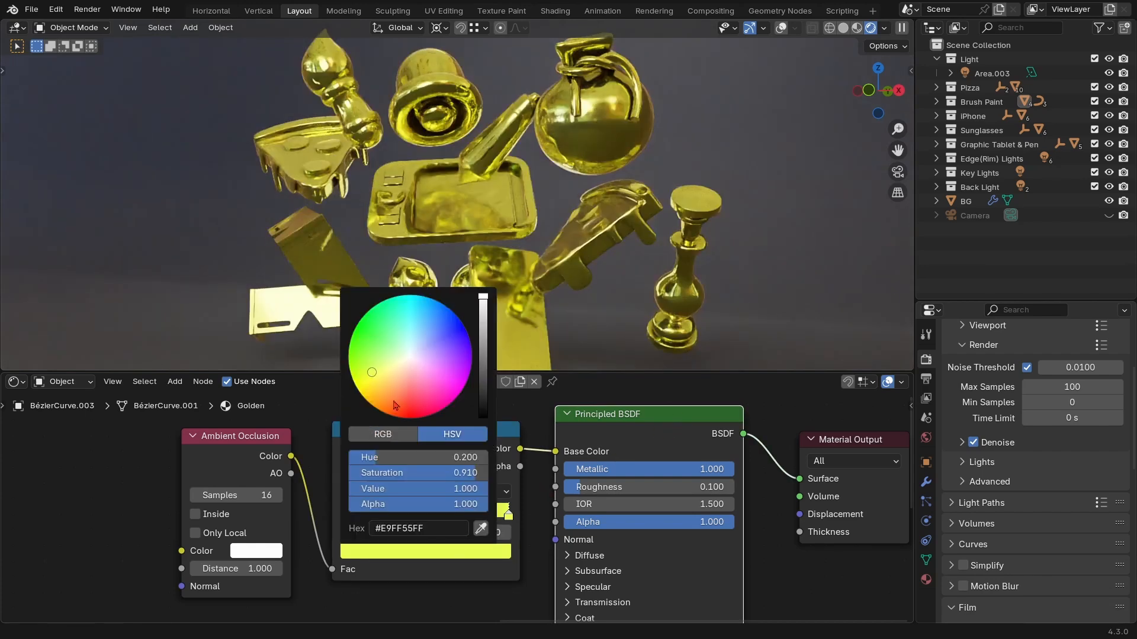
pyautogui.moveTo(385, 391); pyautogui.dragTo(381, 389)
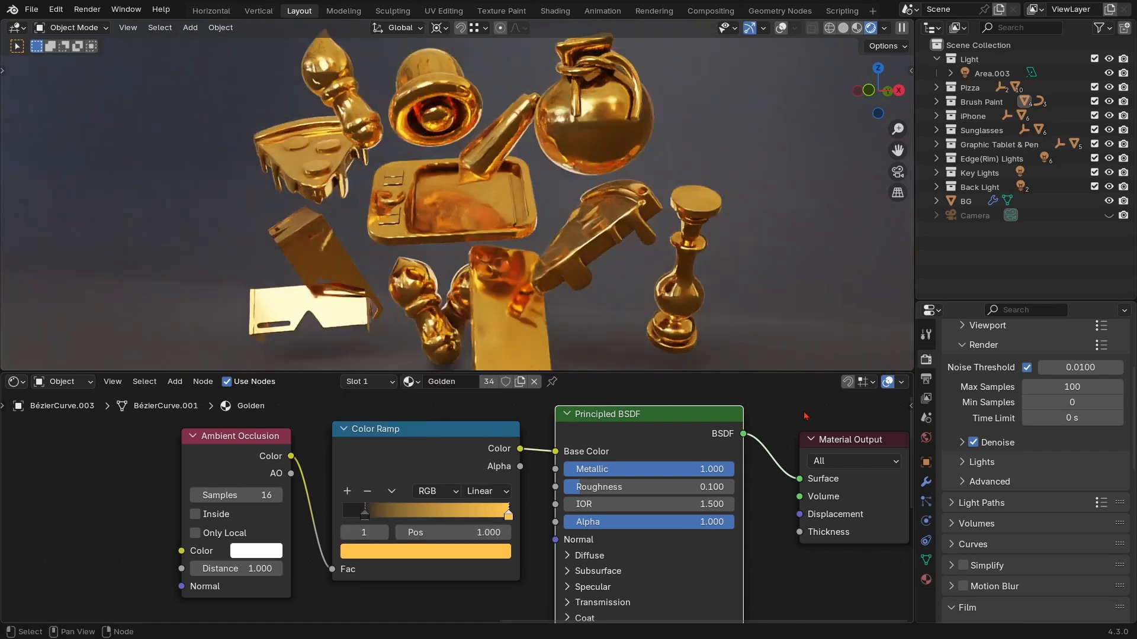
# Collapse the Principled BSDF's Sheen section and recolor the Color Ramp's last stop to golden yellow.
pyautogui.keyDown('ctrl'); pyautogui.moveTo(672, 455); pyautogui.dragTo(669, 533, button='middle'); pyautogui.keyUp('ctrl')
pyautogui.moveTo(669, 532); pyautogui.dragTo(692, 416, button='middle')
pyautogui.keyDown('ctrl'); pyautogui.moveTo(661, 563); pyautogui.dragTo(662, 491, button='middle'); pyautogui.keyUp('ctrl')
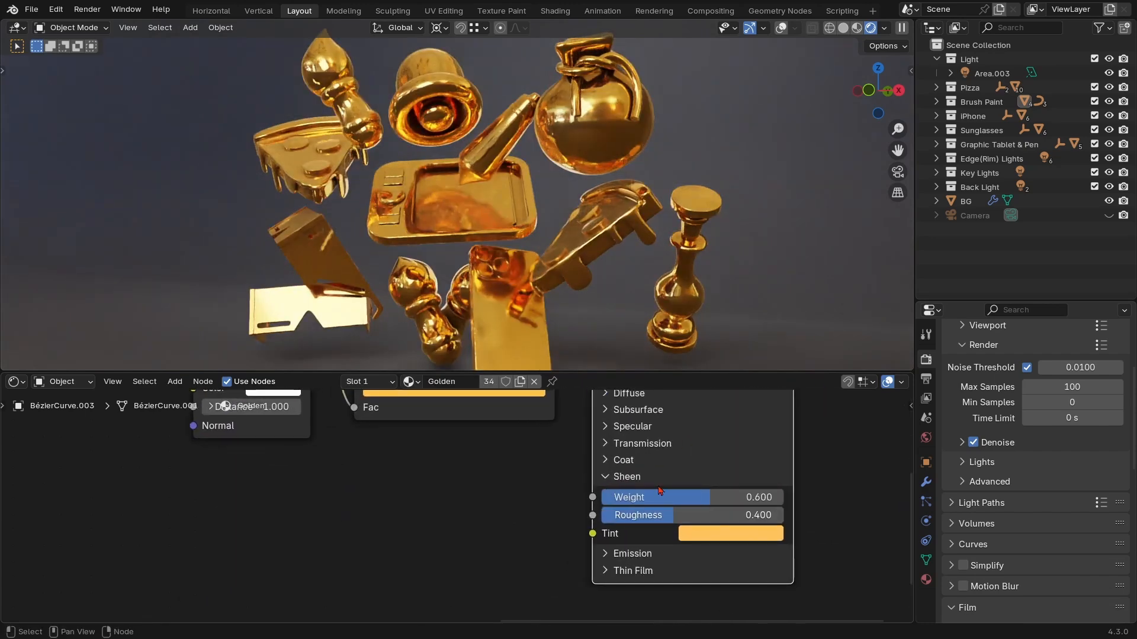
pyautogui.click(605, 477)
pyautogui.keyDown('ctrl'); pyautogui.moveTo(641, 433); pyautogui.dragTo(605, 500, button='middle'); pyautogui.keyUp('ctrl')
pyautogui.moveTo(605, 500); pyautogui.dragTo(531, 544, button='middle')
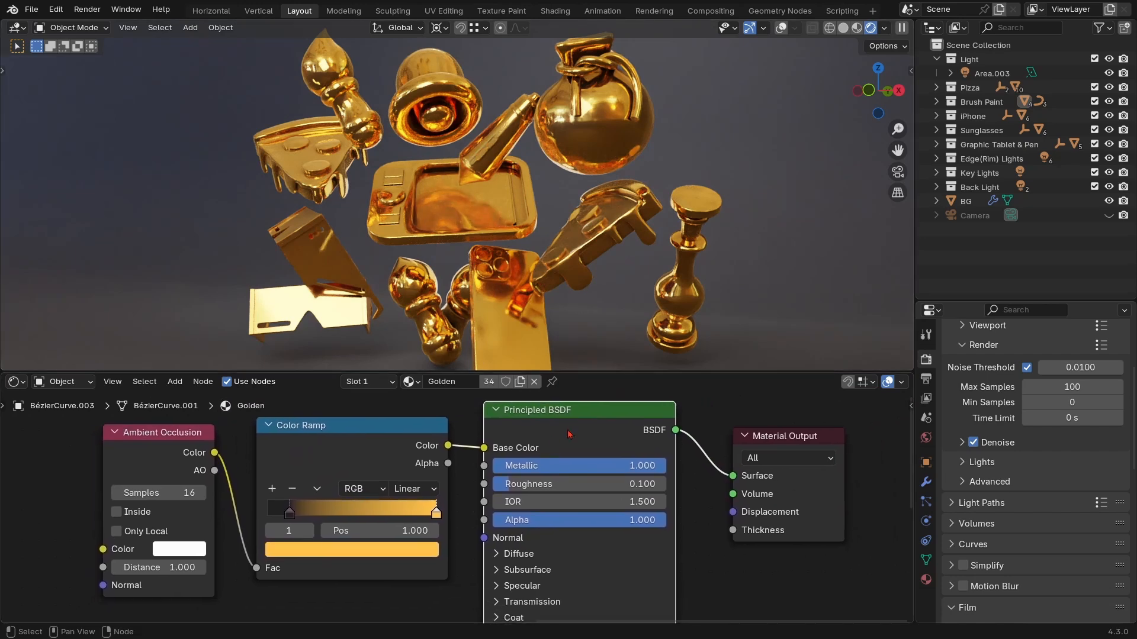
pyautogui.click(373, 557)
pyautogui.moveTo(308, 388); pyautogui.dragTo(301, 385)
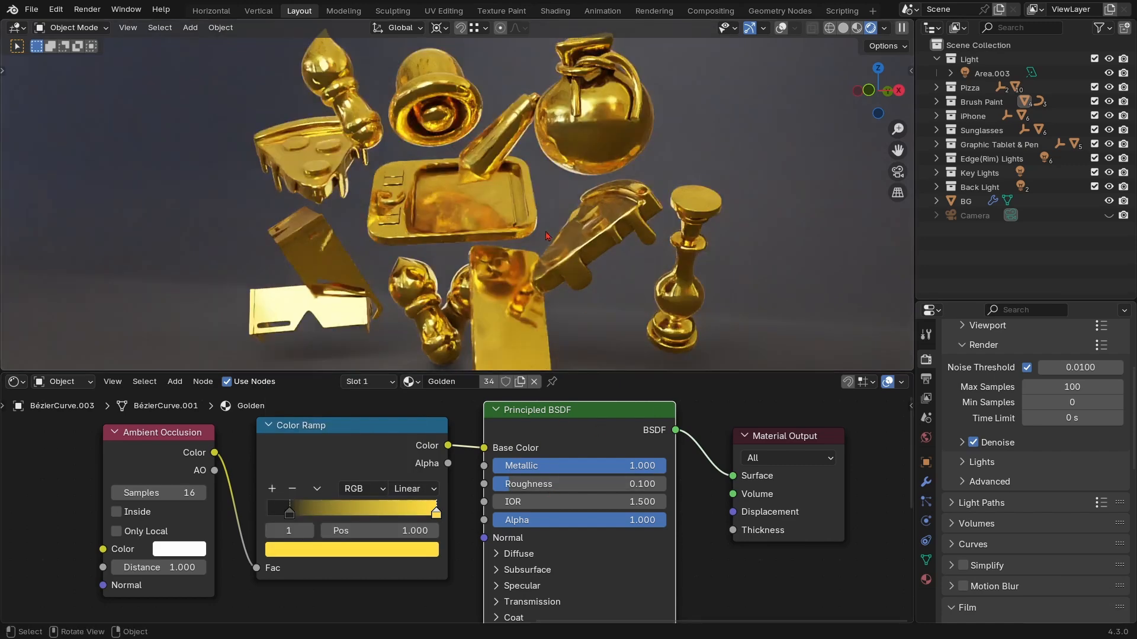
# Close the Shader Editor by joining its area into the 3D viewport above.
pyautogui.rightClick(326, 372)
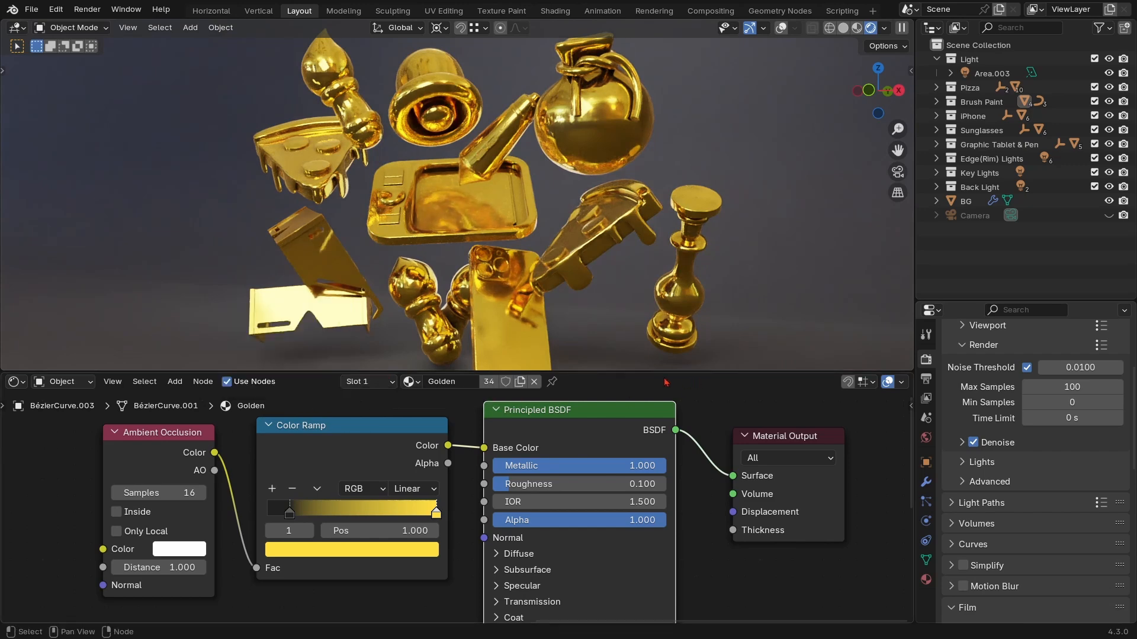
pyautogui.rightClick(643, 373)
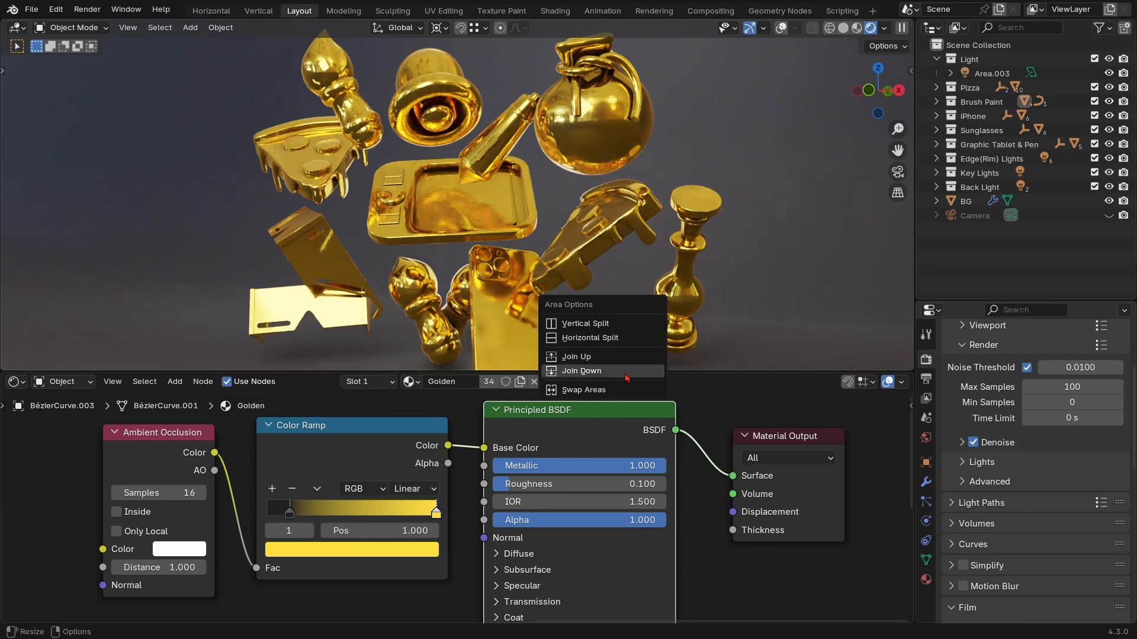
pyautogui.click(626, 373)
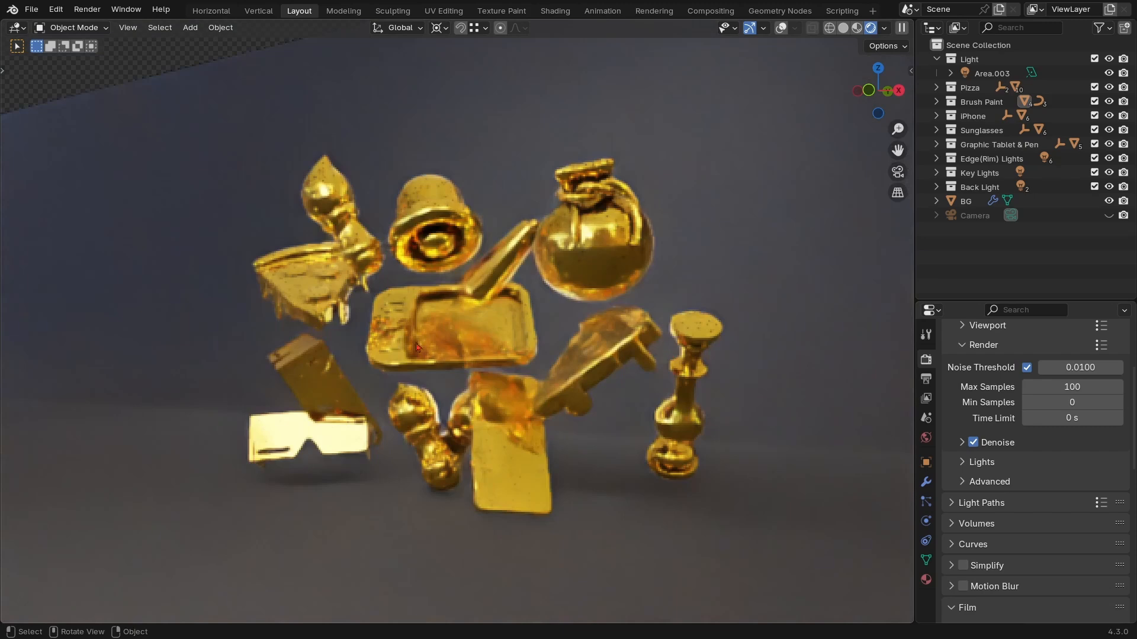
pyautogui.moveTo(555, 371); pyautogui.dragTo(575, 358, button='middle')
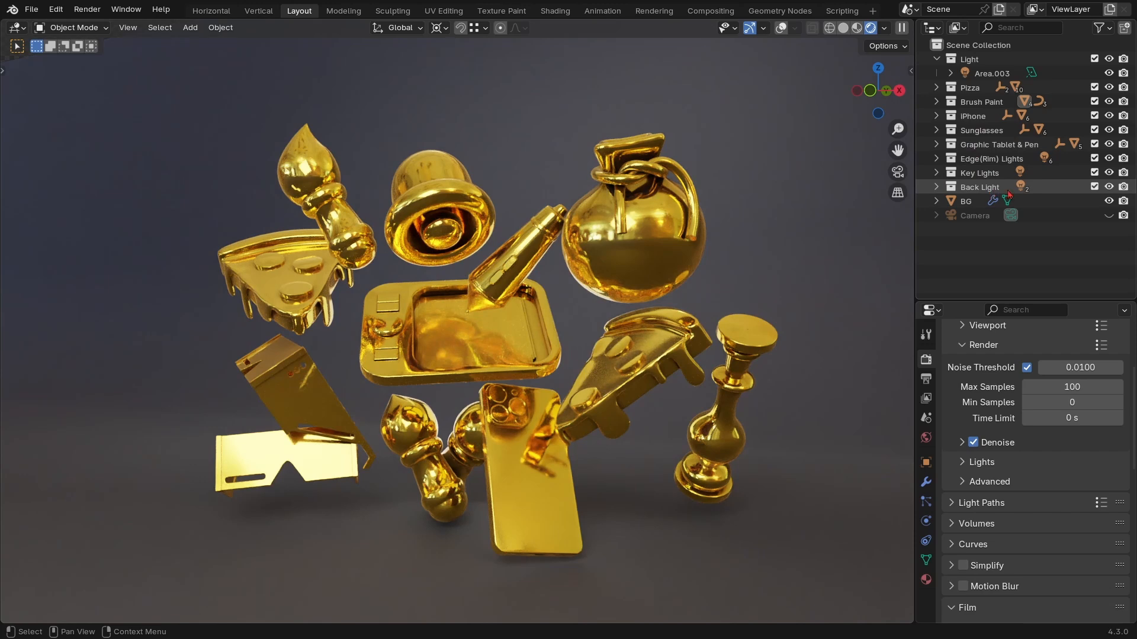
# Exclude the Back Light and Edge(Rim) Lights collections from the view layer and set the world background strength to 0.
pyautogui.click(1095, 187)
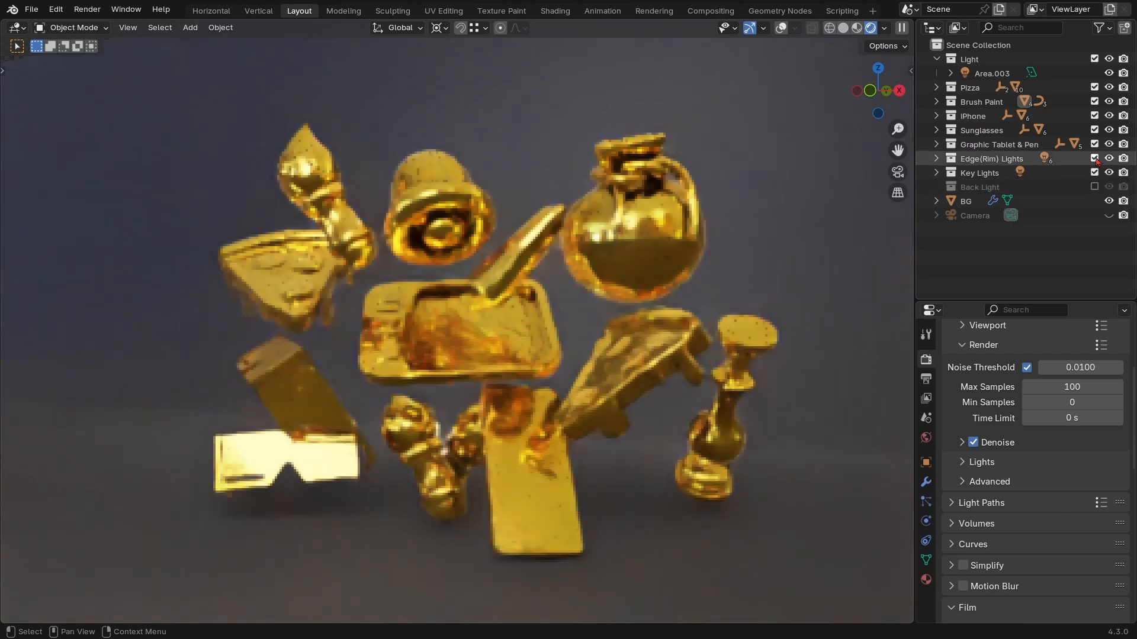
pyautogui.click(1095, 159)
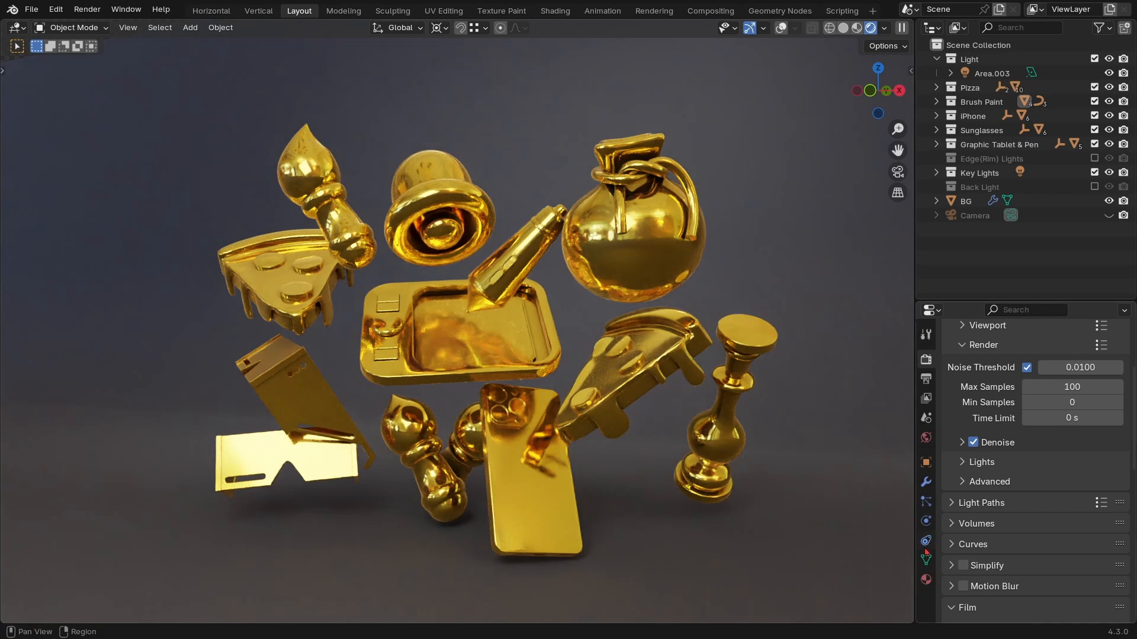
pyautogui.click(926, 438)
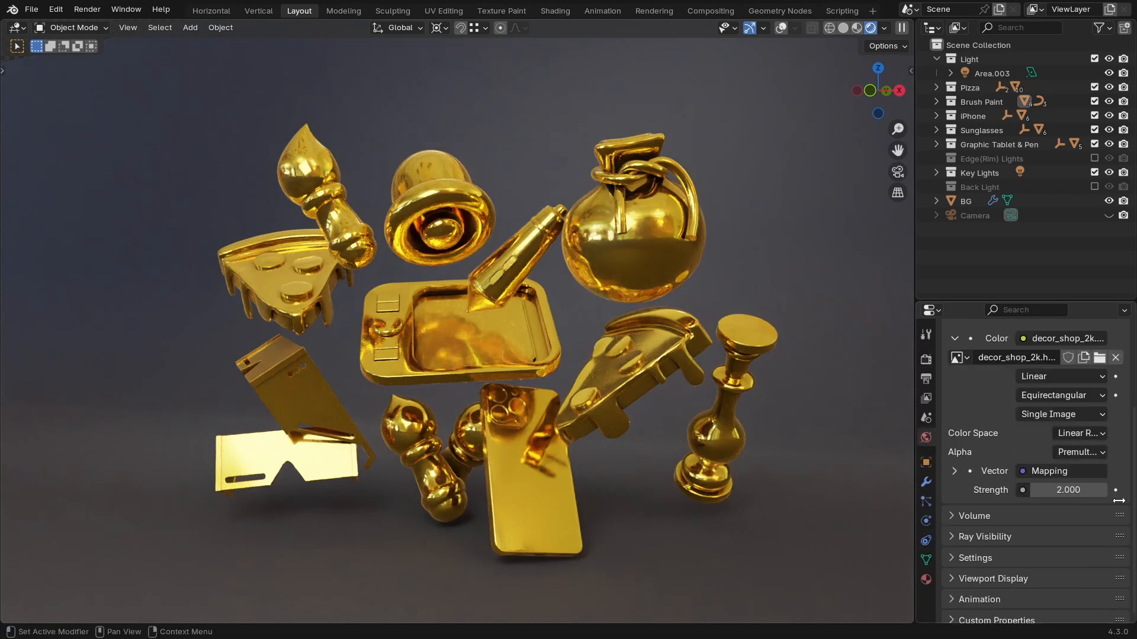
pyautogui.click(1069, 490)
pyautogui.write('0')
pyautogui.press('Return')
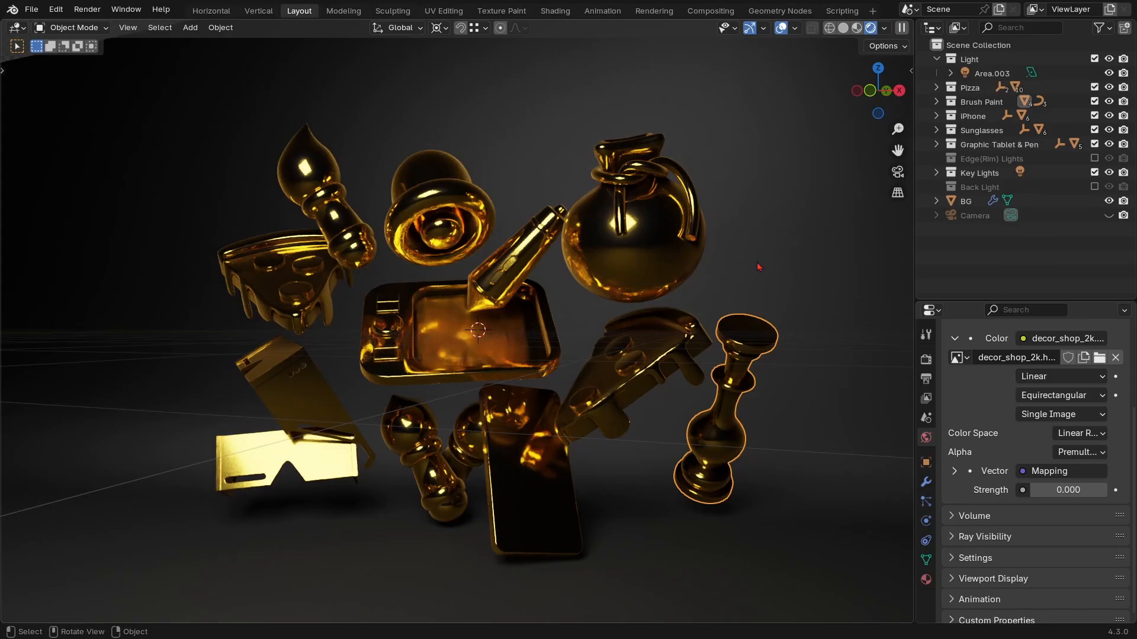
# Enable the Extras overlay to display the lights and empties in the viewport.
pyautogui.click(778, 263)
pyautogui.click(794, 29)
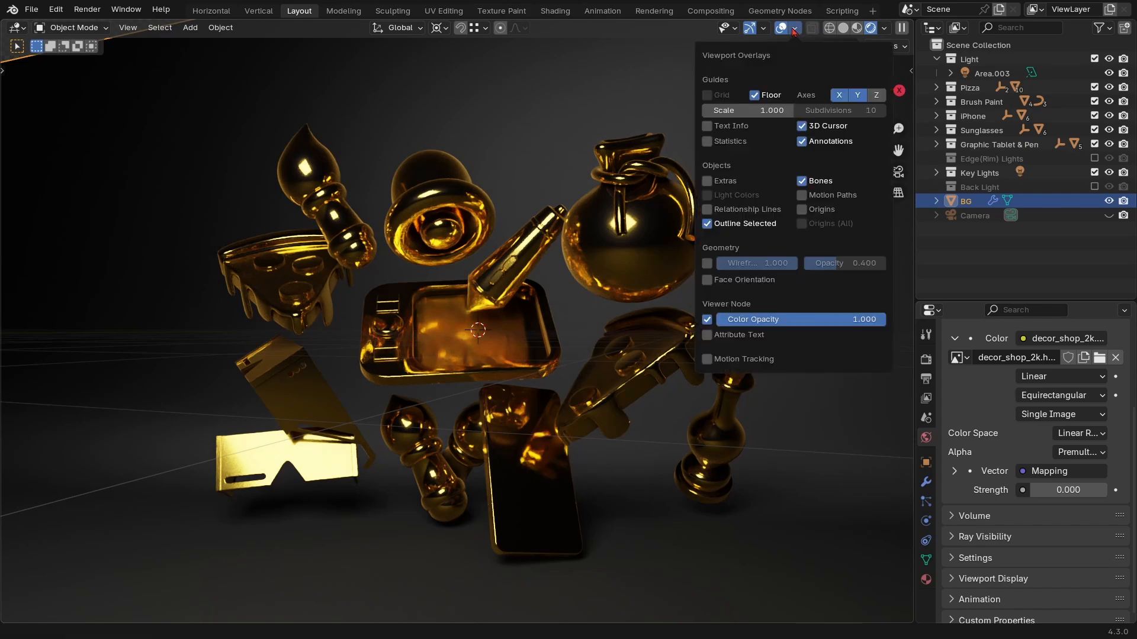
pyautogui.click(707, 181)
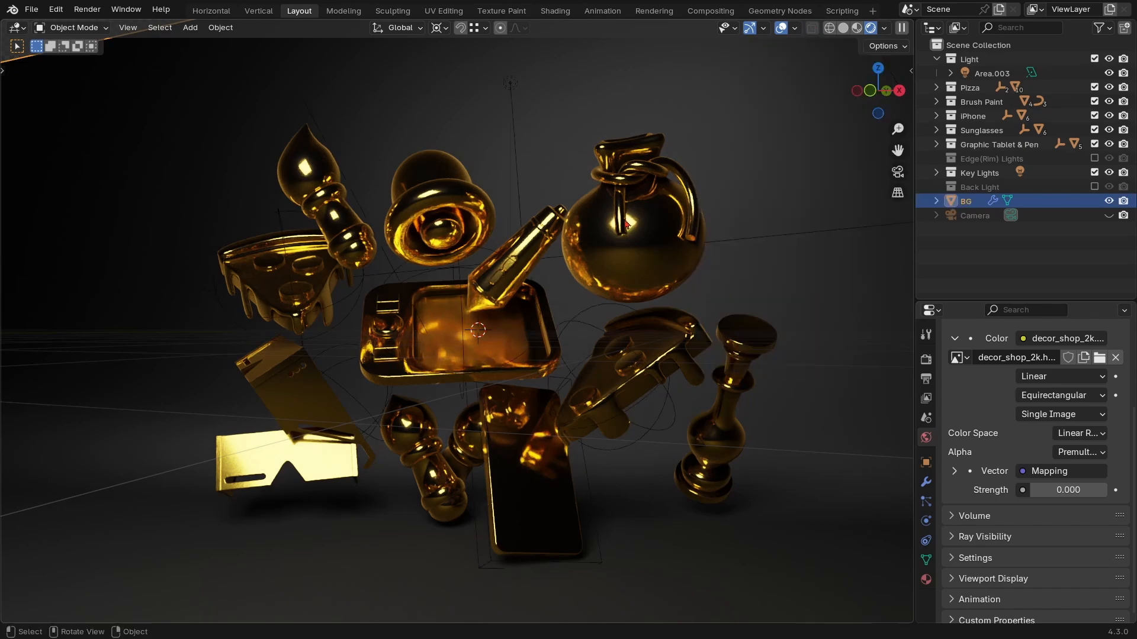
# Switch the viewport to Solid shading and select the large area light, Area.003.
pyautogui.moveTo(482, 338)
pyautogui.mouseDown(button='middle')
pyautogui.moveTo(456, 363)
pyautogui.moveTo(565, 394)
pyautogui.mouseUp(button='middle')
pyautogui.press('z')
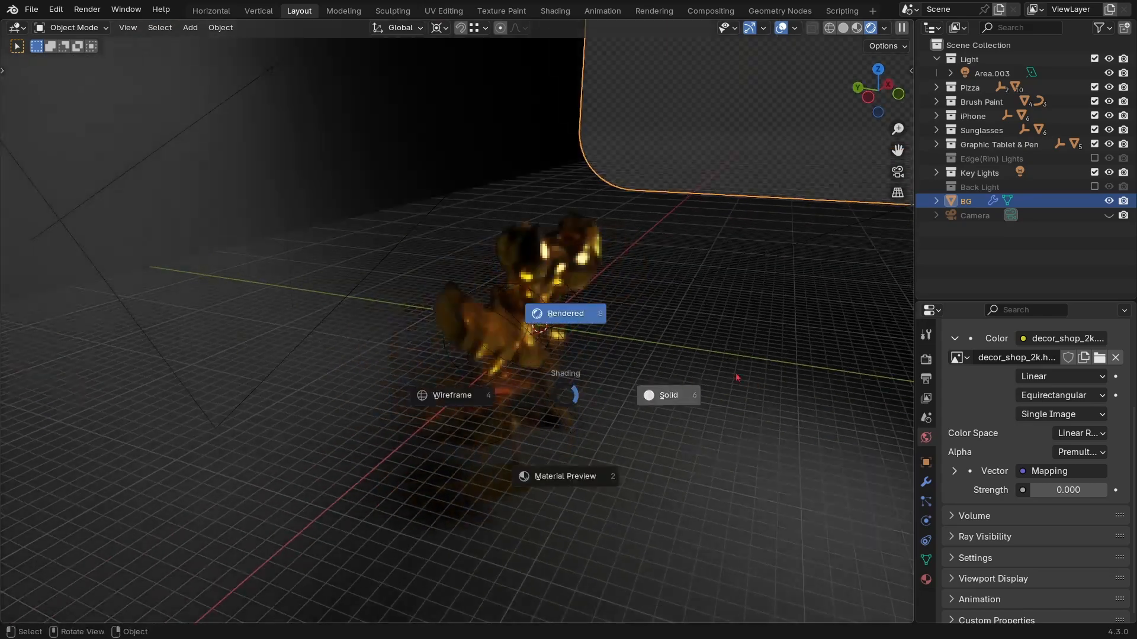
pyautogui.click(677, 362)
pyautogui.moveTo(617, 321); pyautogui.dragTo(364, 178, button='middle')
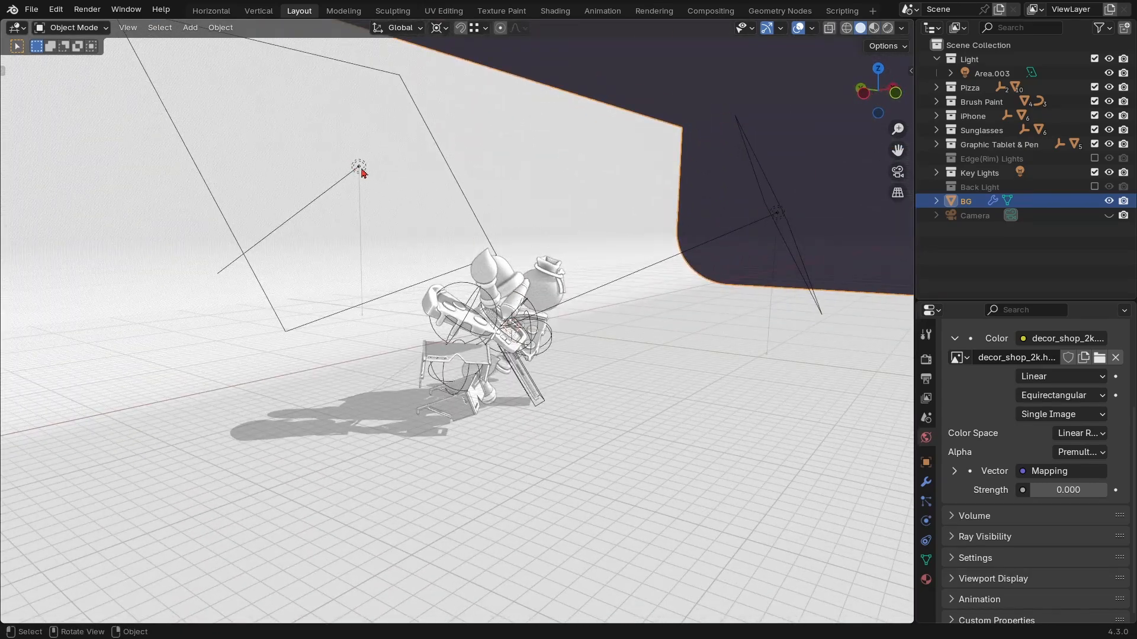
pyautogui.click(360, 168)
pyautogui.keyDown('ctrl'); pyautogui.moveTo(429, 244); pyautogui.dragTo(598, 236, button='middle'); pyautogui.keyUp('ctrl')
pyautogui.keyDown('shift'); pyautogui.moveTo(769, 225); pyautogui.dragTo(484, 341, button='middle'); pyautogui.keyUp('shift')
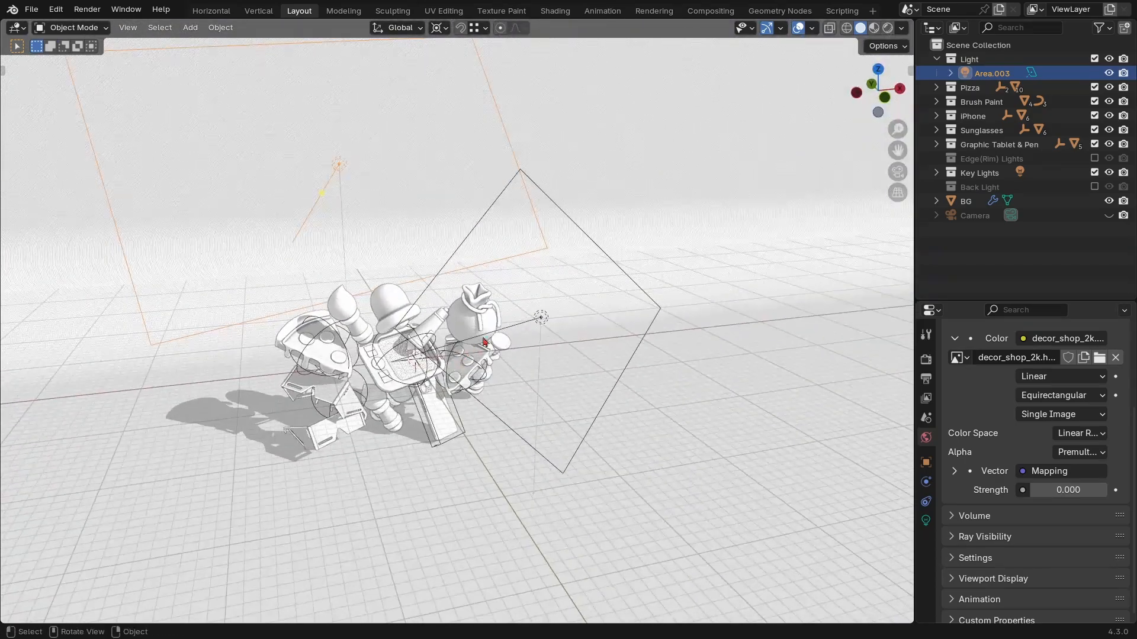
# Select the area light in the Key Lights collection and examine its light data settings.
pyautogui.click(542, 319)
pyautogui.moveTo(542, 319); pyautogui.dragTo(660, 418, button='middle')
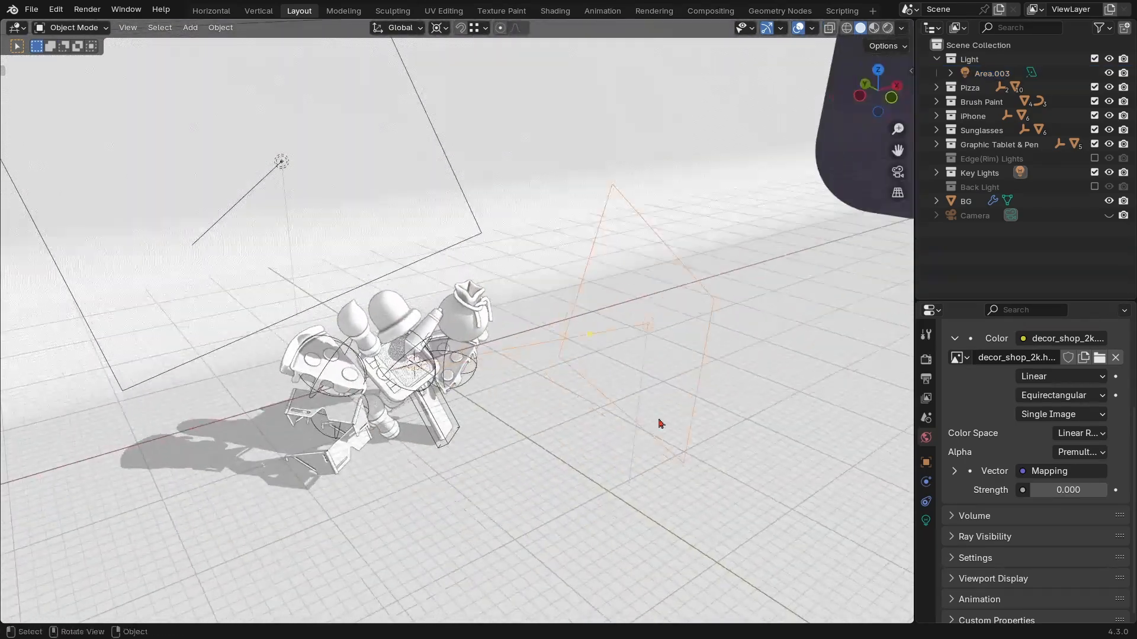
pyautogui.click(927, 521)
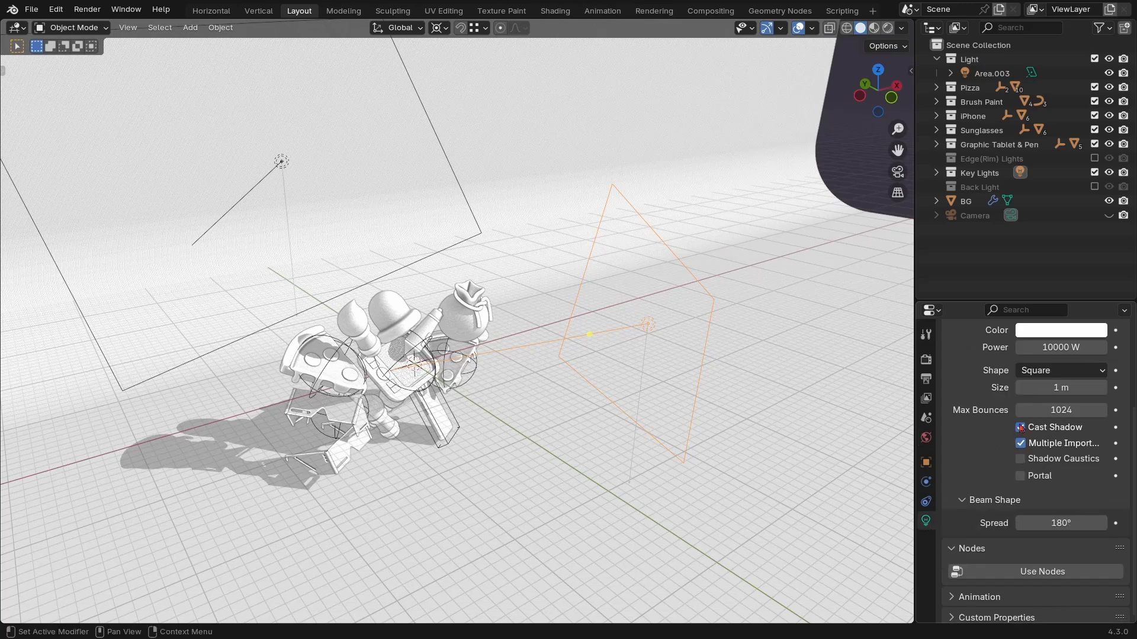
pyautogui.scroll(5, 1002, 441)
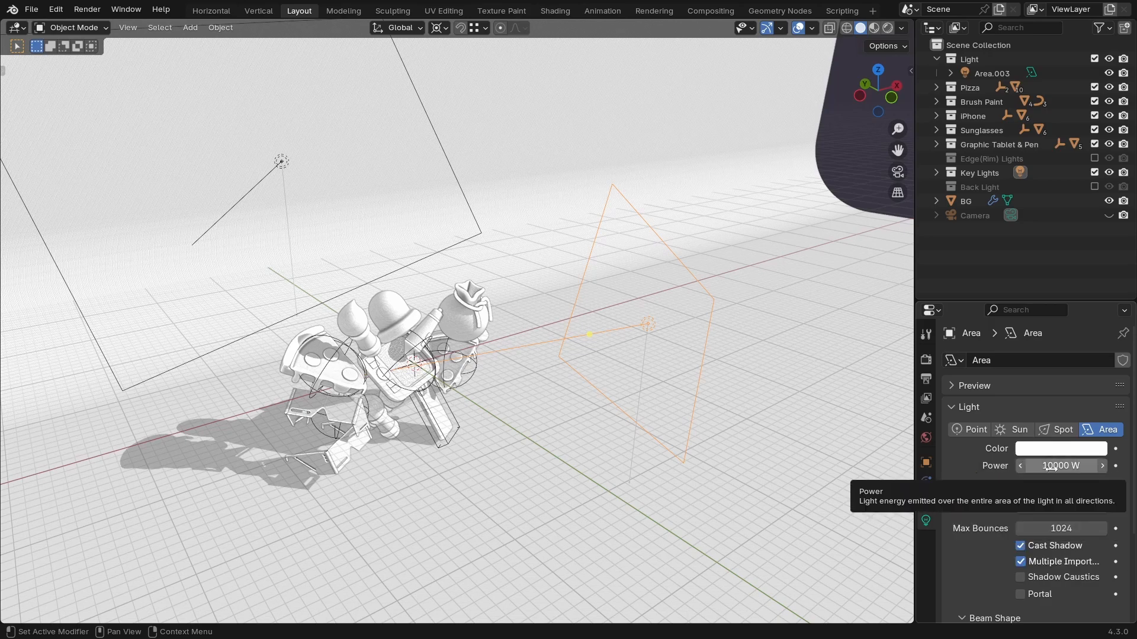
pyautogui.moveTo(640, 398); pyautogui.dragTo(96, 117, button='middle')
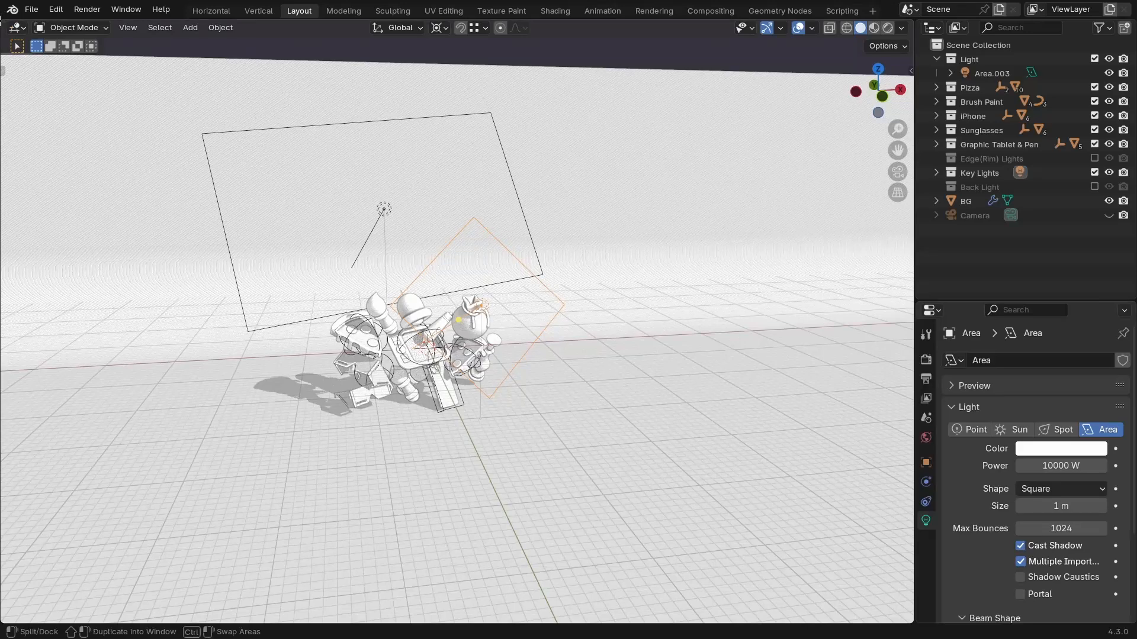
# Split the 3D viewport into two side-by-side viewports and set one of them to Rendered shading.
pyautogui.moveTo(3, 21); pyautogui.dragTo(498, 208)
pyautogui.click(17, 27)
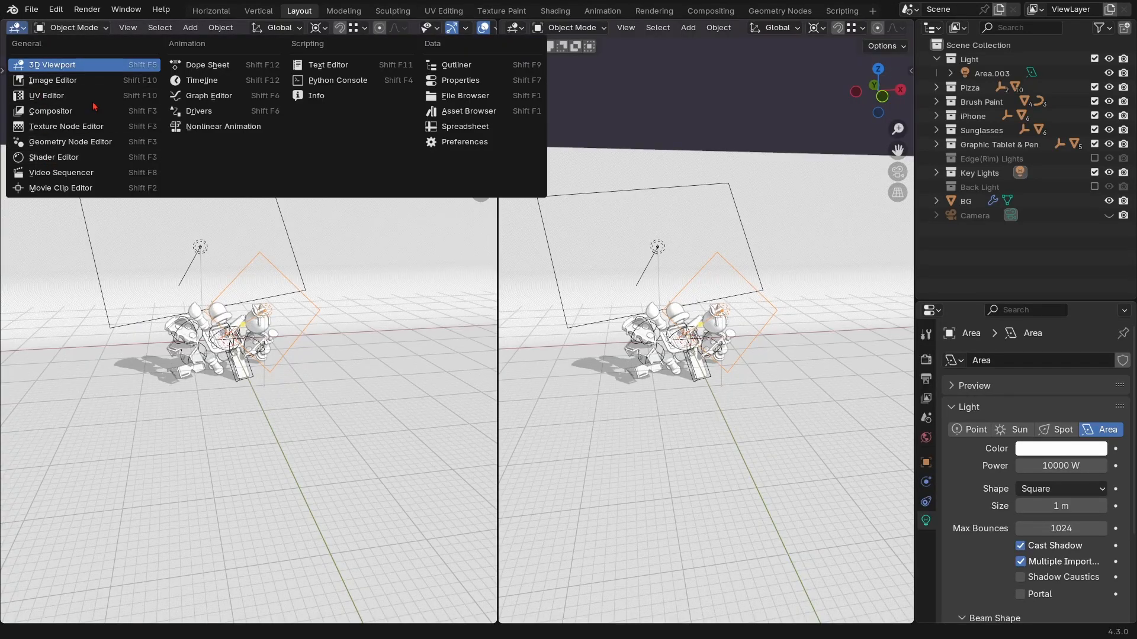
pyautogui.click(316, 417)
pyautogui.press('z')
pyautogui.click(325, 300)
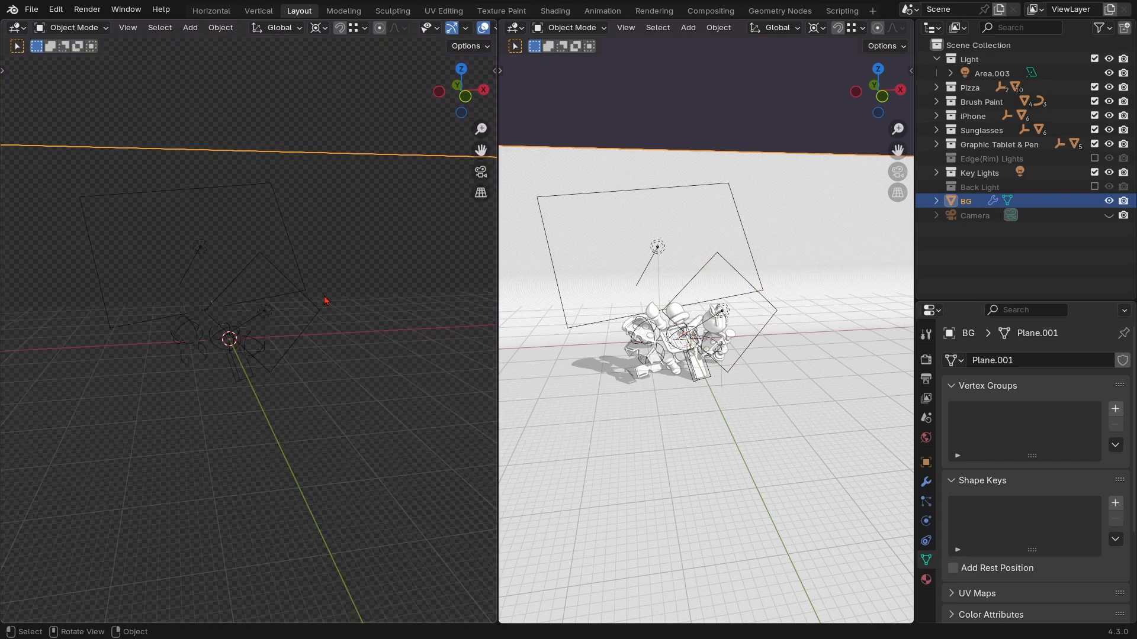
# Look through the scene camera in the rendered viewport and unlock the camera from view navigation.
pyautogui.scroll(4, 325, 300)
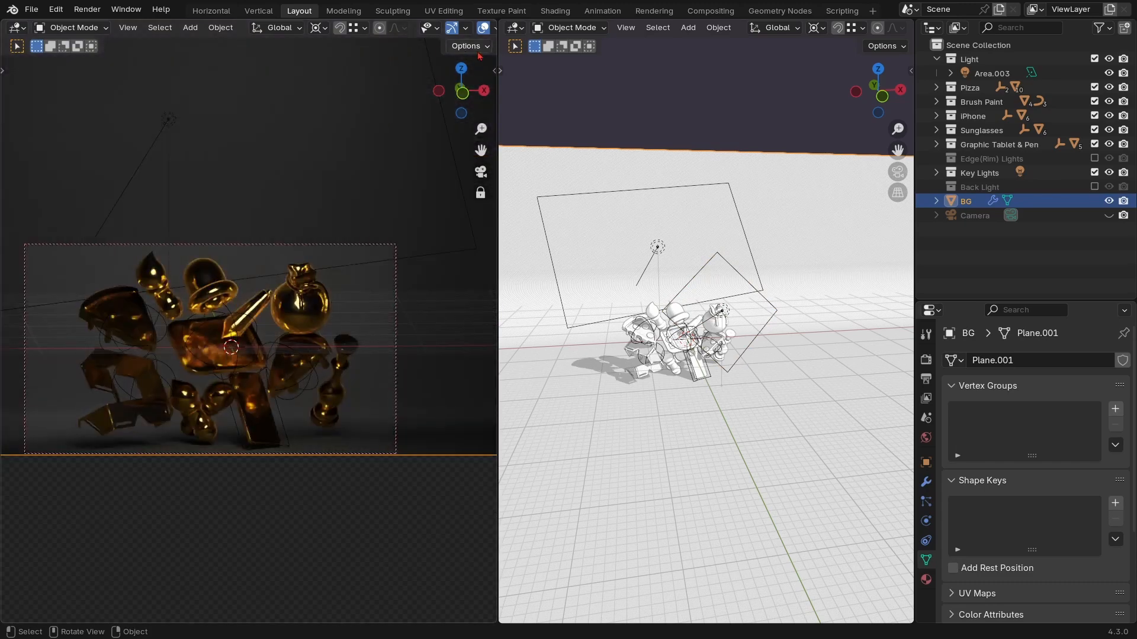
pyautogui.press('n')
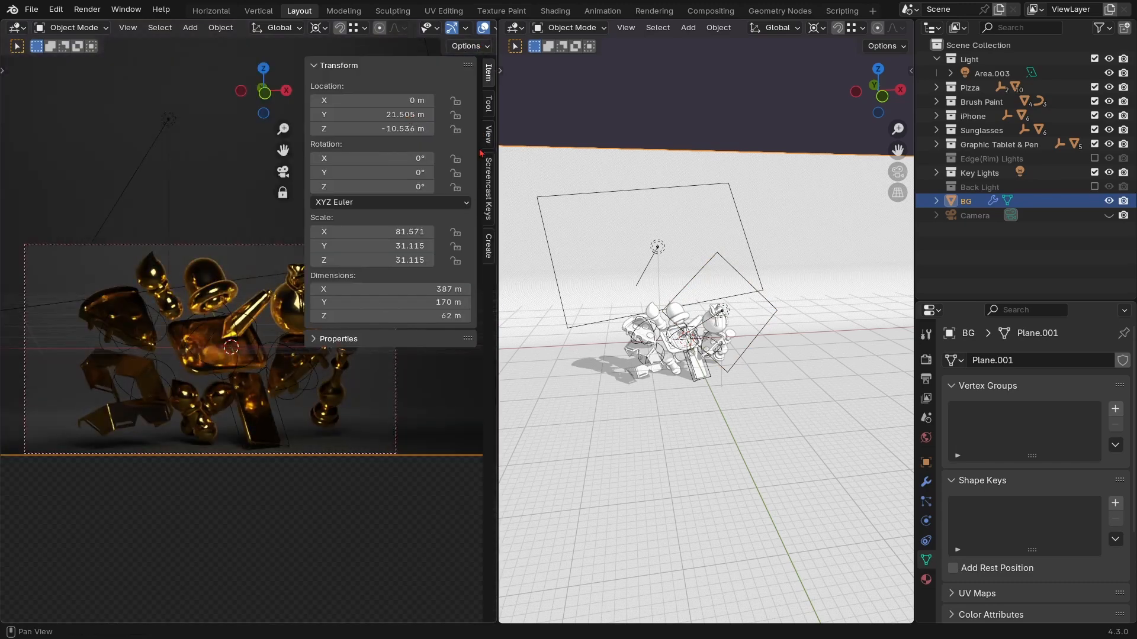
pyautogui.click(486, 247)
pyautogui.click(488, 137)
pyautogui.click(400, 253)
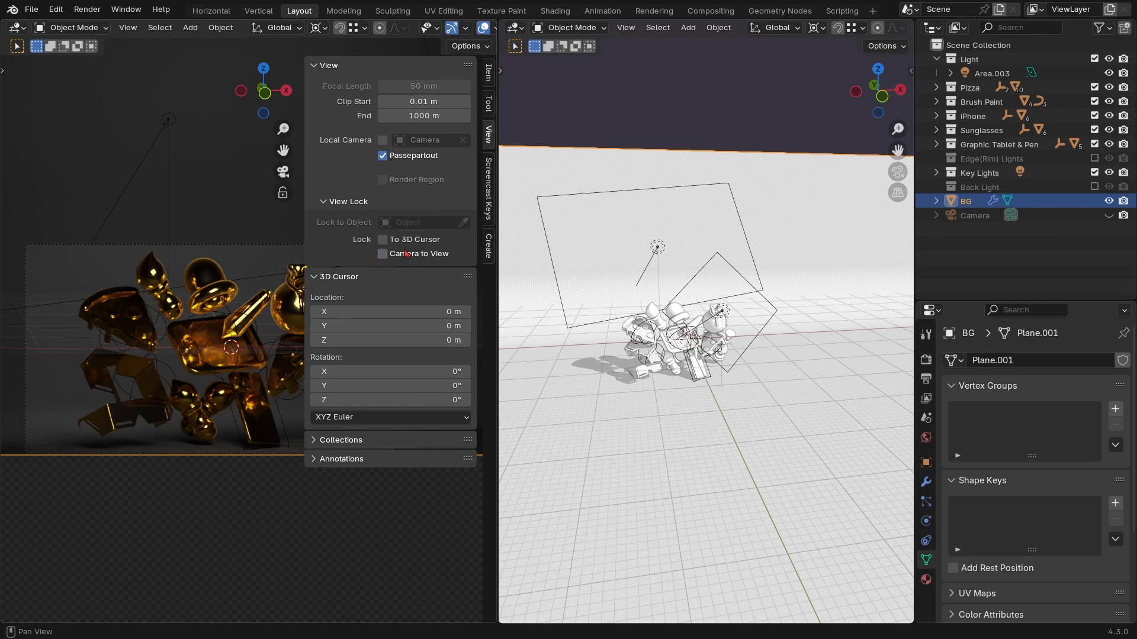
pyautogui.press('n')
# Frame the golden objects closely in the camera view and hide that viewport's overlays.
pyautogui.keyDown('ctrl'); pyautogui.moveTo(248, 375); pyautogui.dragTo(295, 244, button='middle'); pyautogui.keyUp('ctrl')
pyautogui.keyDown('shift'); pyautogui.moveTo(247, 324); pyautogui.dragTo(296, 302, button='middle'); pyautogui.keyUp('shift')
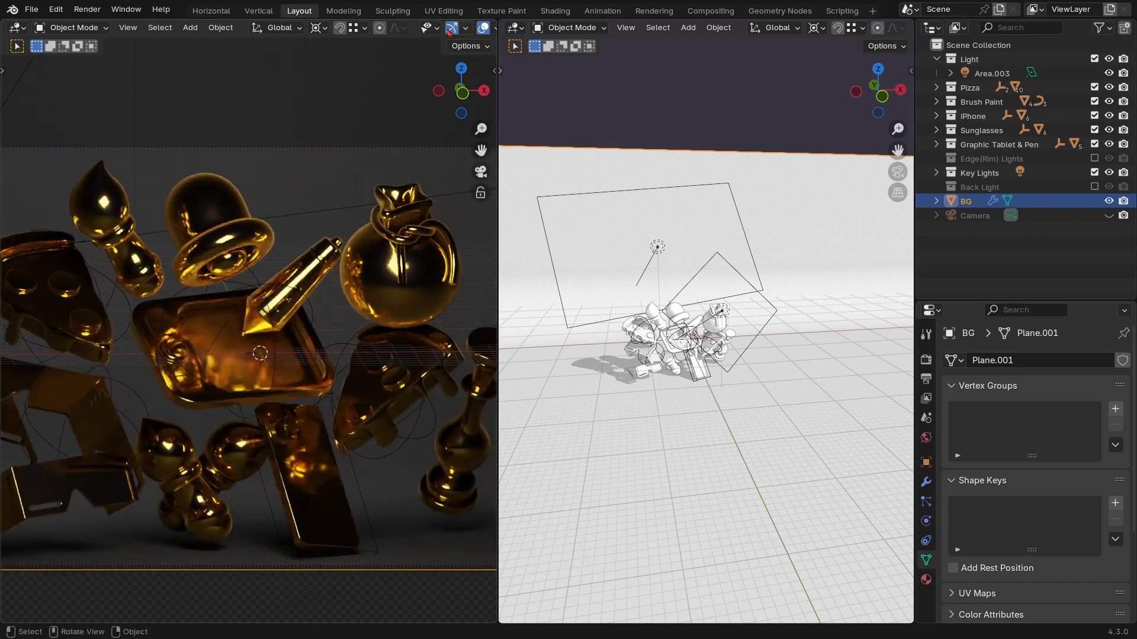
pyautogui.scroll(-3, 407, 31)
pyautogui.click(407, 30)
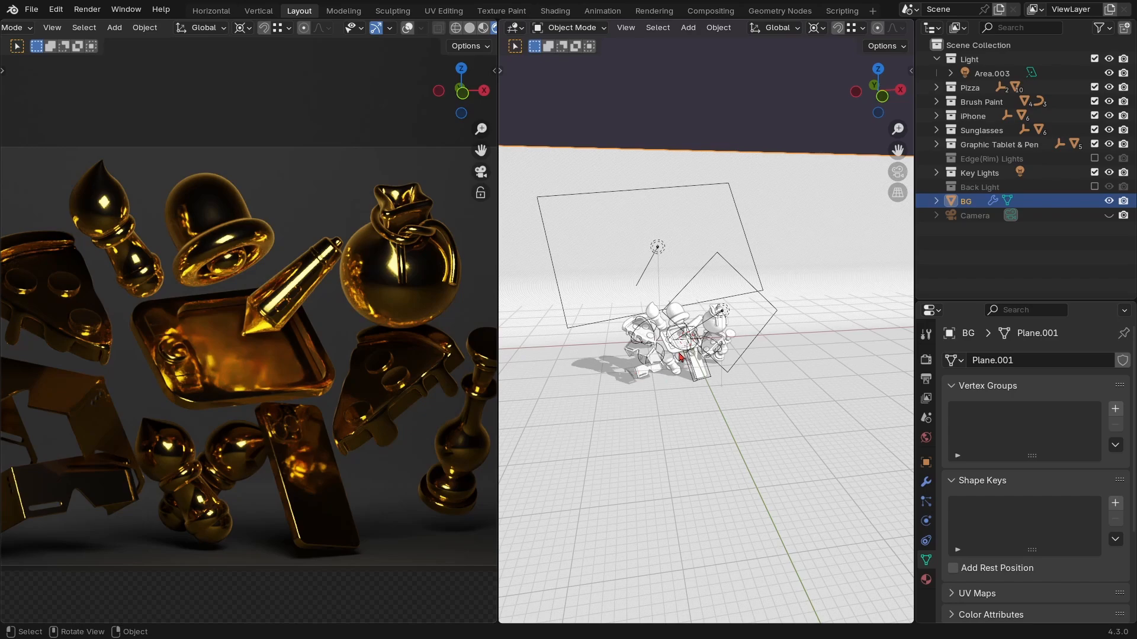
# Set the strength of the World background's decor_shop_2k HDR lighting to 2.
pyautogui.keyDown('ctrl'); pyautogui.moveTo(736, 348); pyautogui.dragTo(763, 266, button='middle'); pyautogui.keyUp('ctrl')
pyautogui.moveTo(681, 350); pyautogui.dragTo(781, 317, button='middle')
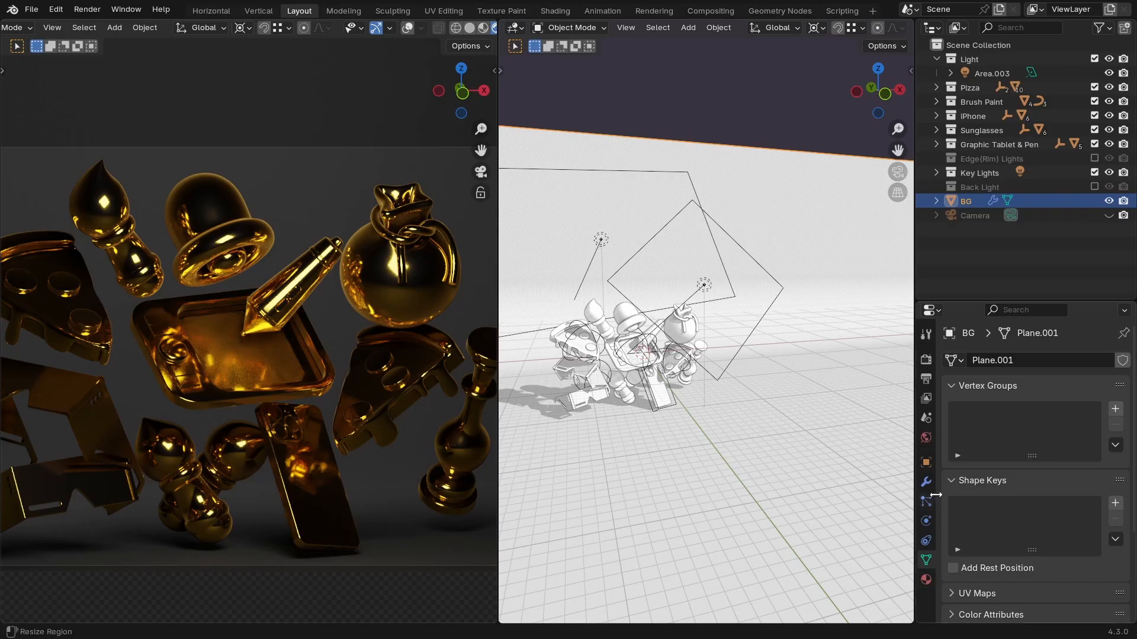
pyautogui.click(926, 437)
pyautogui.scroll(-5, 991, 394)
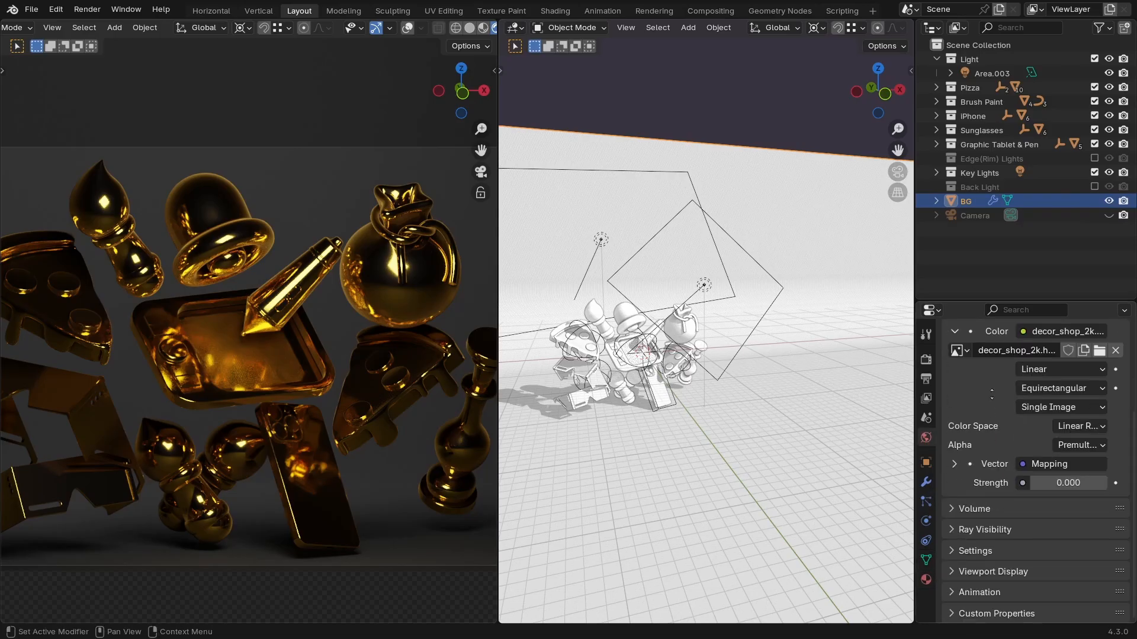
pyautogui.click(1069, 483)
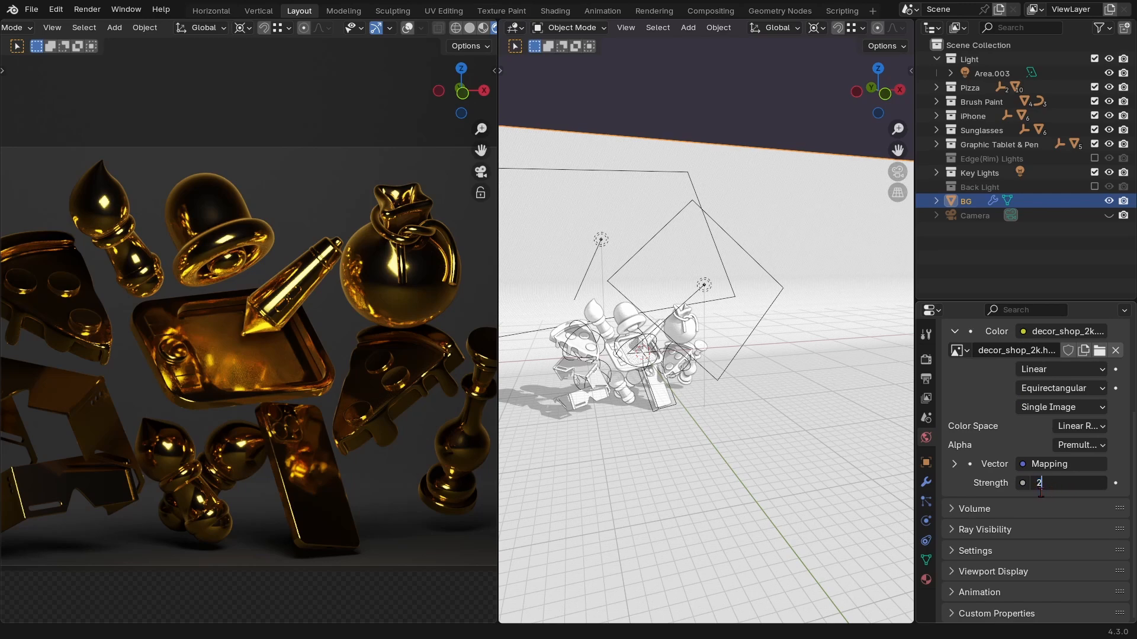
pyautogui.write('2')
pyautogui.press('Return')
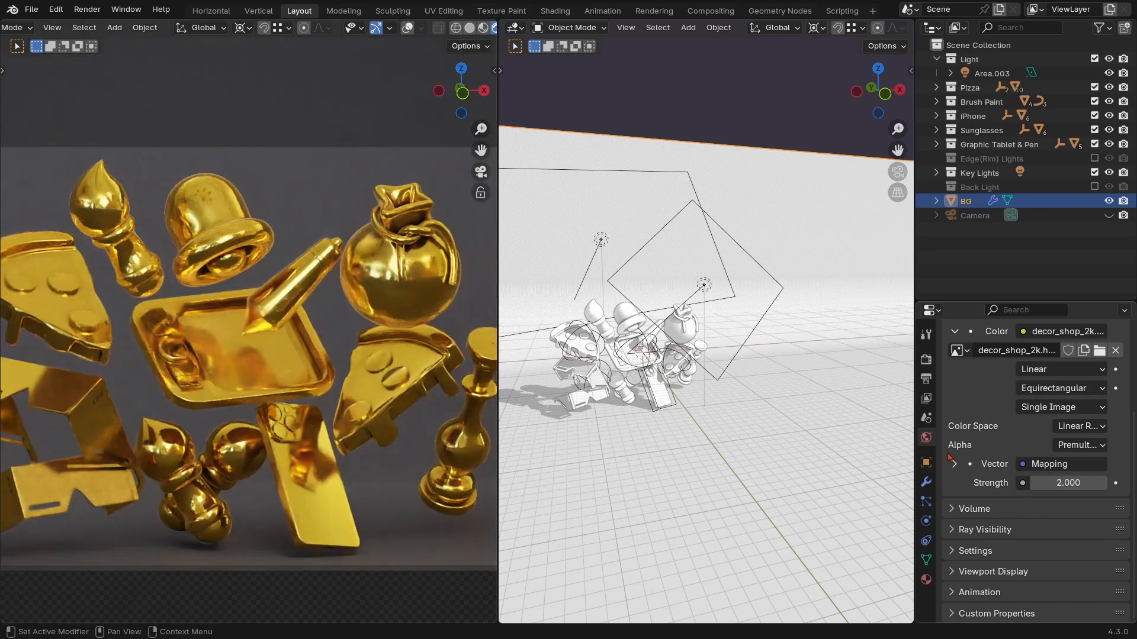
# Change the solid-shaded viewport into a Shader Editor showing the complete World node tree.
pyautogui.click(515, 28)
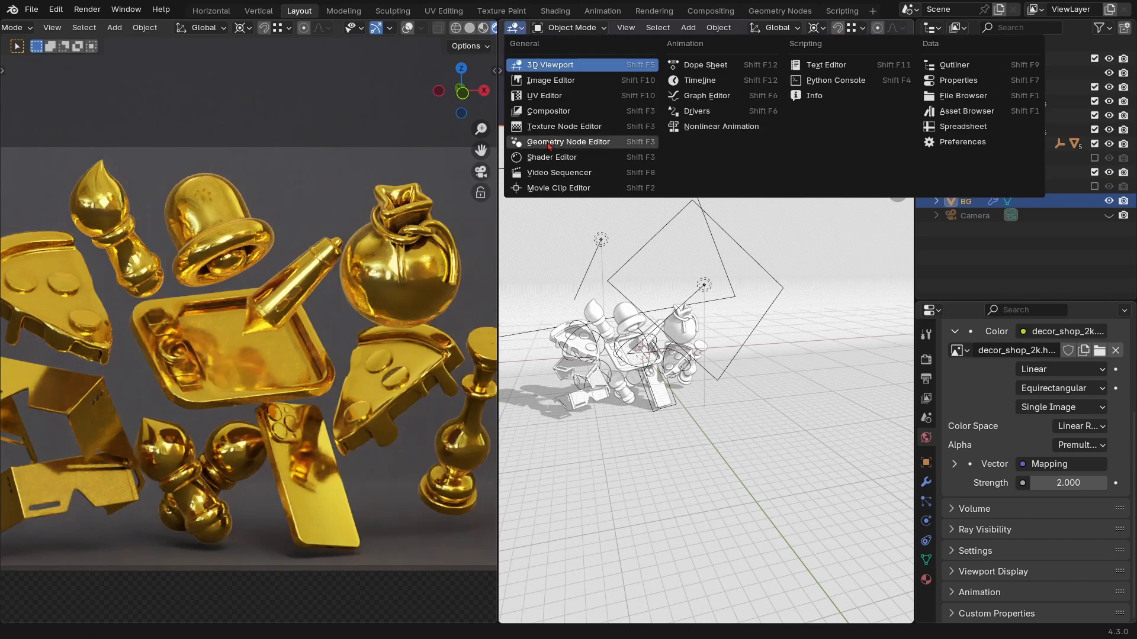
pyautogui.click(548, 158)
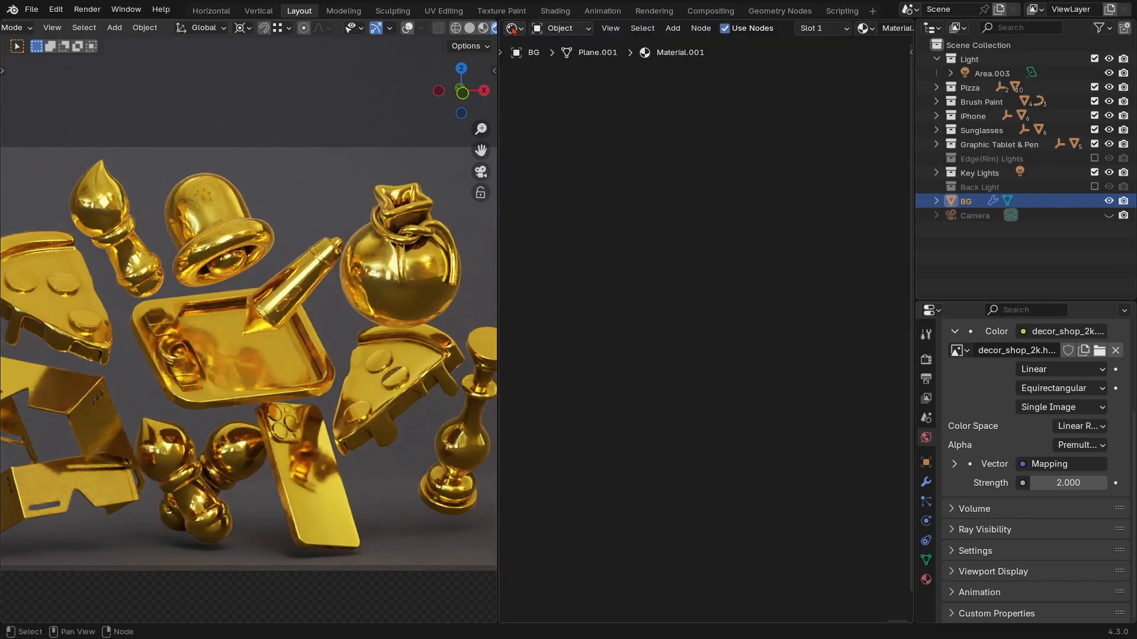
pyautogui.click(559, 30)
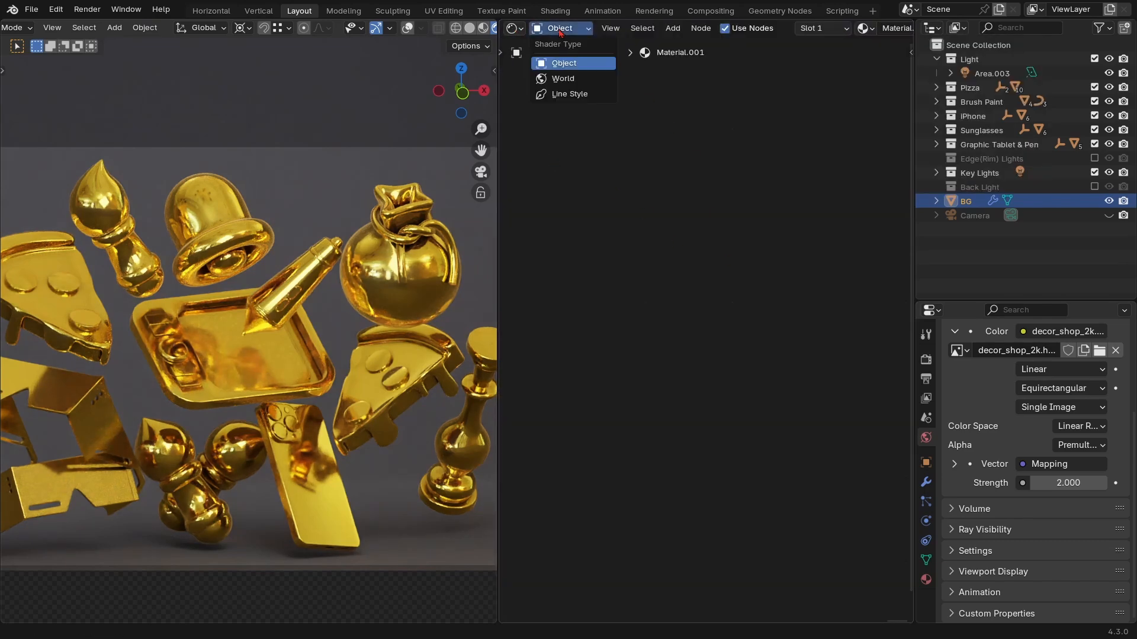
pyautogui.click(563, 78)
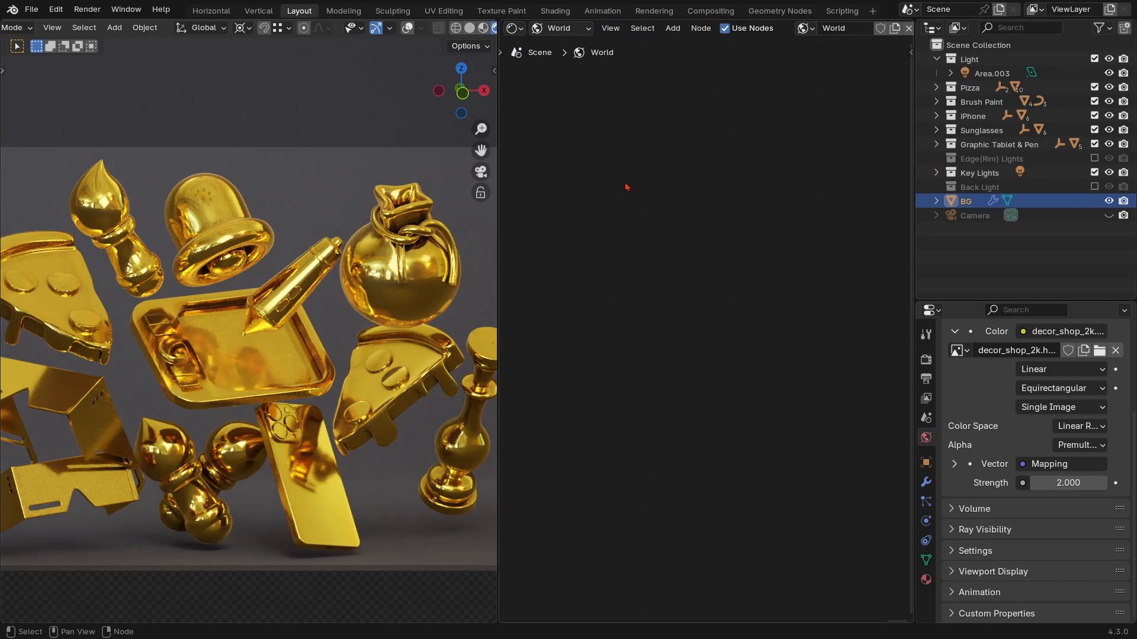
pyautogui.press('Home')
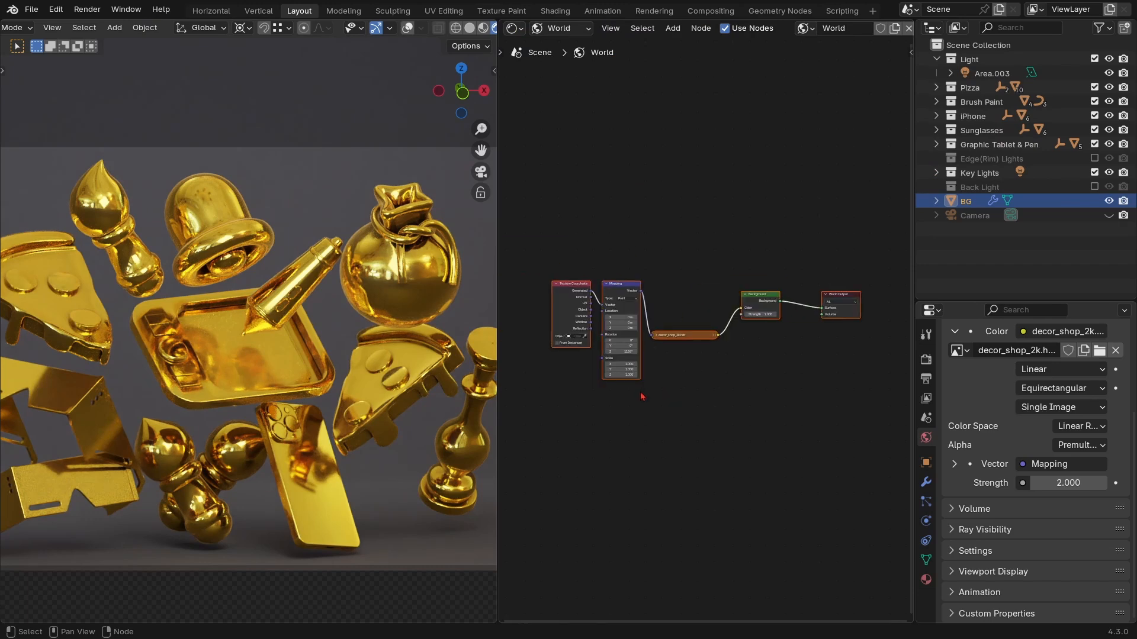
# Expand the collapsed decor_shop_2k.hdr texture node and move it up between the Mapping and Background nodes.
pyautogui.keyDown('ctrl'); pyautogui.moveTo(641, 397); pyautogui.dragTo(619, 358, button='middle'); pyautogui.keyUp('ctrl')
pyautogui.click(609, 340)
pyautogui.moveTo(637, 340); pyautogui.dragTo(638, 252)
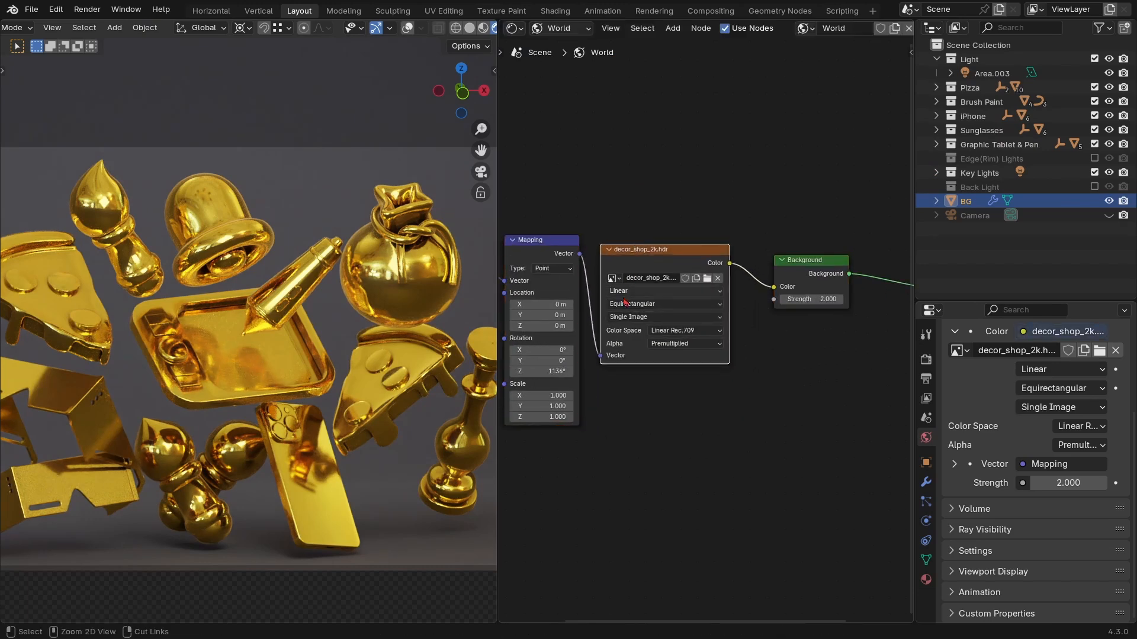
pyautogui.keyDown('ctrl'); pyautogui.moveTo(625, 302); pyautogui.dragTo(659, 275, button='middle'); pyautogui.keyUp('ctrl')
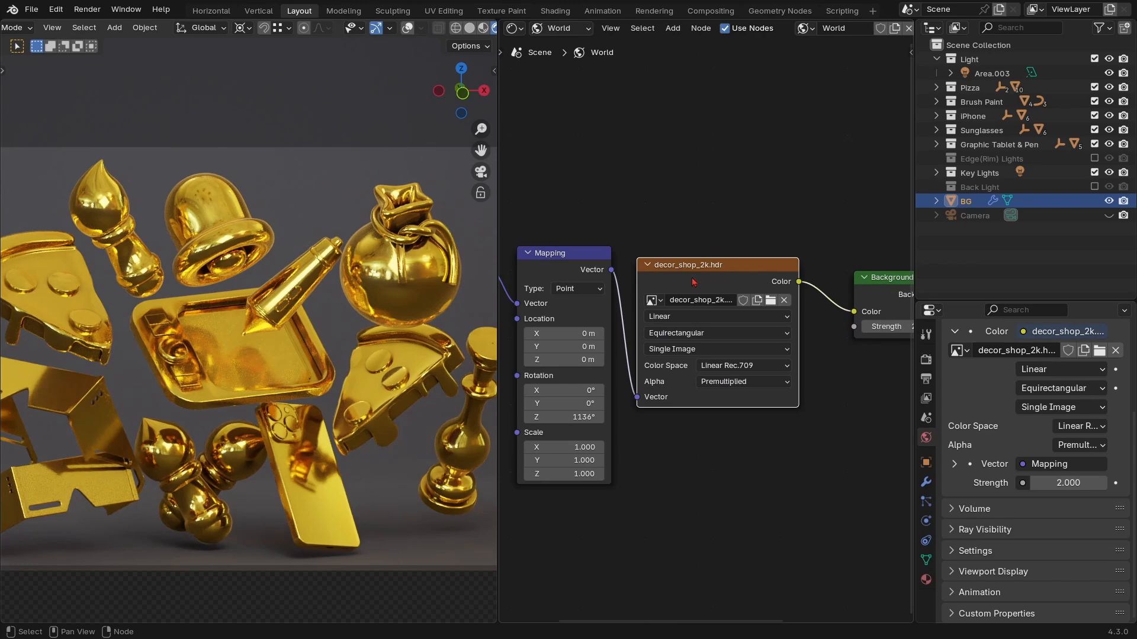
# Try rotating the HDR environment with Mapping Z rotations of 30° and then about -69°.
pyautogui.moveTo(673, 265); pyautogui.dragTo(685, 354, button='middle')
pyautogui.keyDown('ctrl'); pyautogui.moveTo(707, 363); pyautogui.dragTo(724, 341, button='middle'); pyautogui.keyUp('ctrl')
pyautogui.moveTo(634, 412); pyautogui.dragTo(818, 384, button='middle')
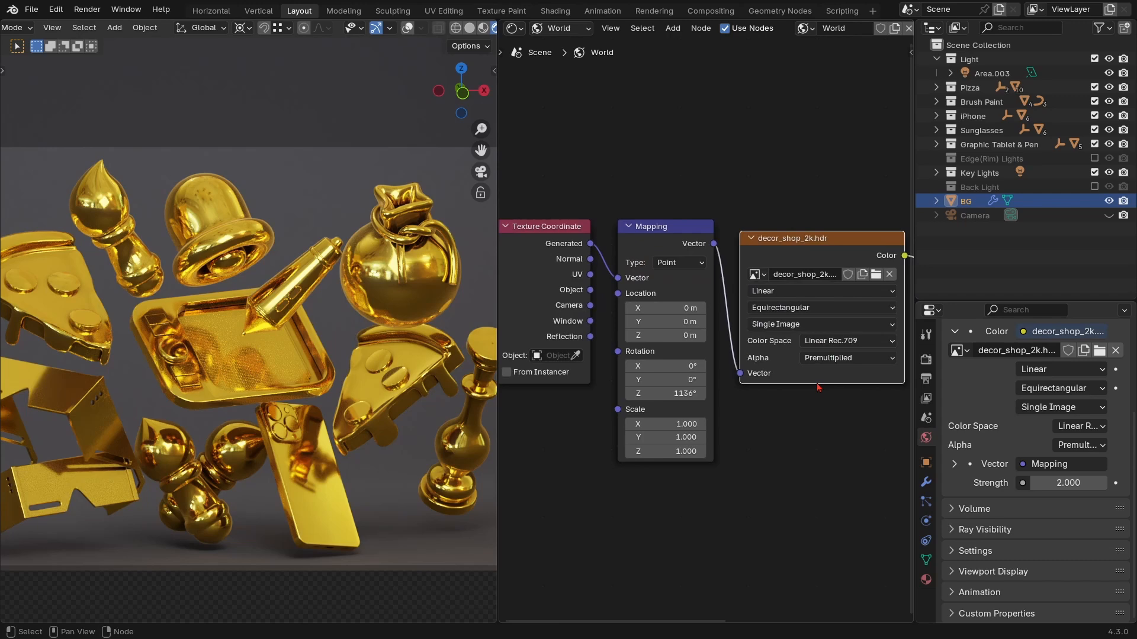
pyautogui.keyDown('ctrl'); pyautogui.moveTo(647, 433); pyautogui.dragTo(662, 412, button='middle'); pyautogui.keyUp('ctrl')
pyautogui.click(661, 413)
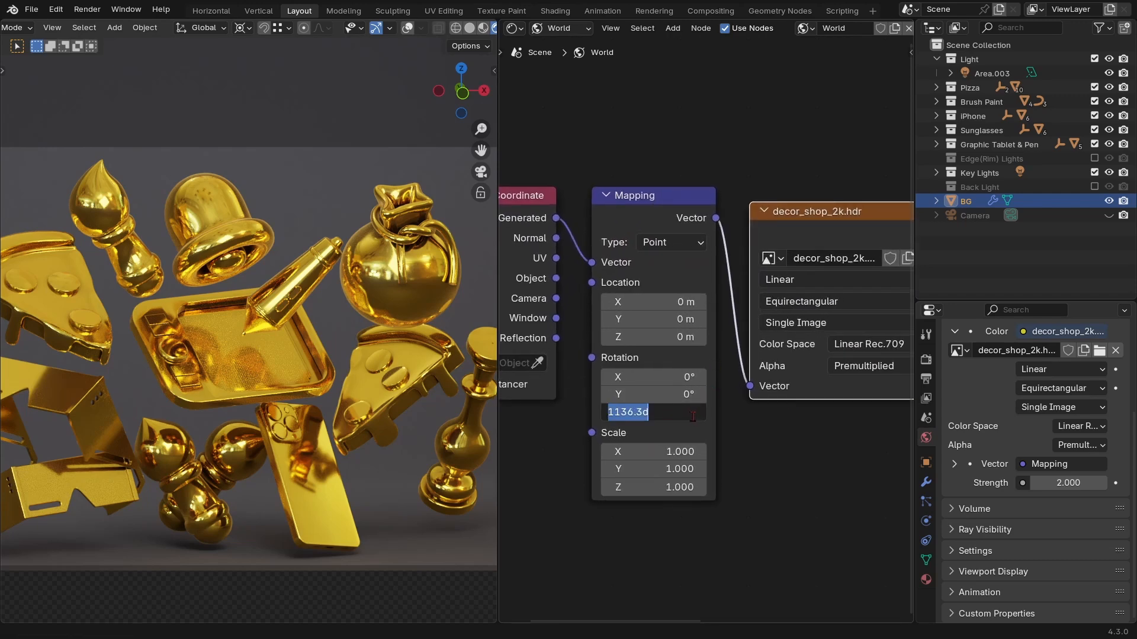
pyautogui.write('30')
pyautogui.press('Return')
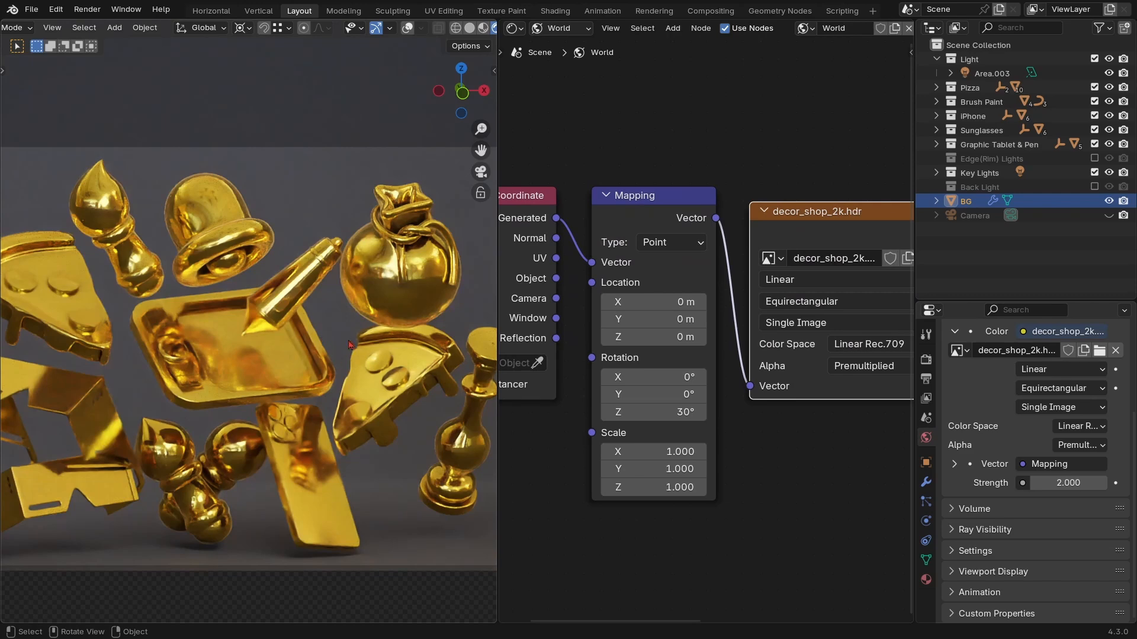
pyautogui.moveTo(669, 412)
pyautogui.mouseDown()
pyautogui.moveTo(722, 412)
pyautogui.moveTo(607, 412)
pyautogui.moveTo(648, 415)
pyautogui.mouseUp()
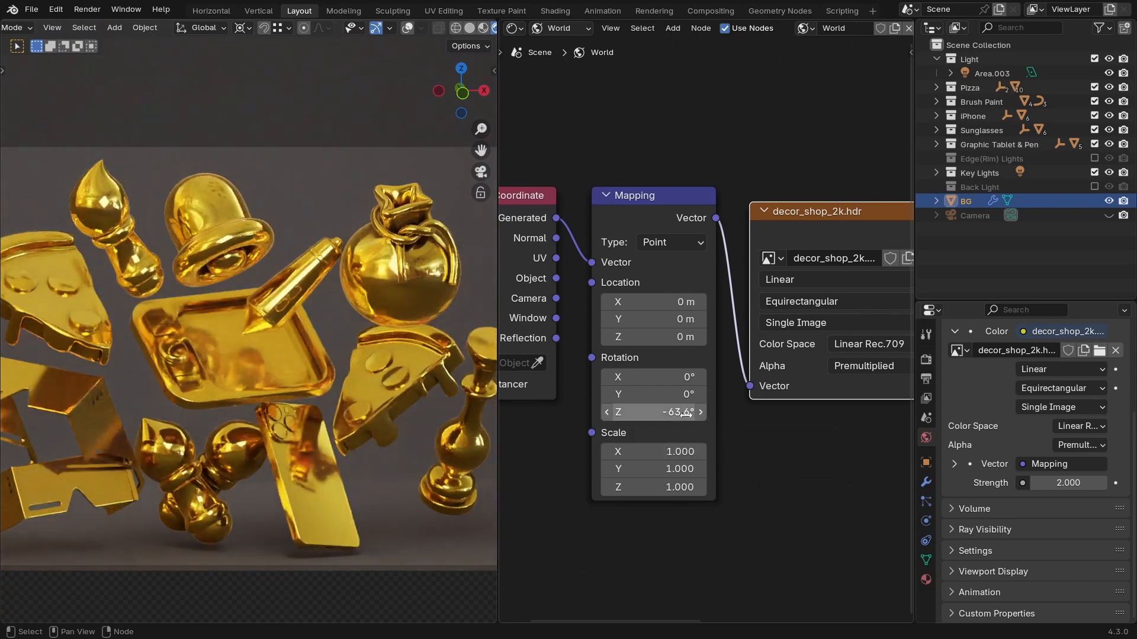
pyautogui.moveTo(678, 413)
pyautogui.mouseDown()
pyautogui.moveTo(643, 412)
pyautogui.moveTo(673, 409)
pyautogui.mouseUp()
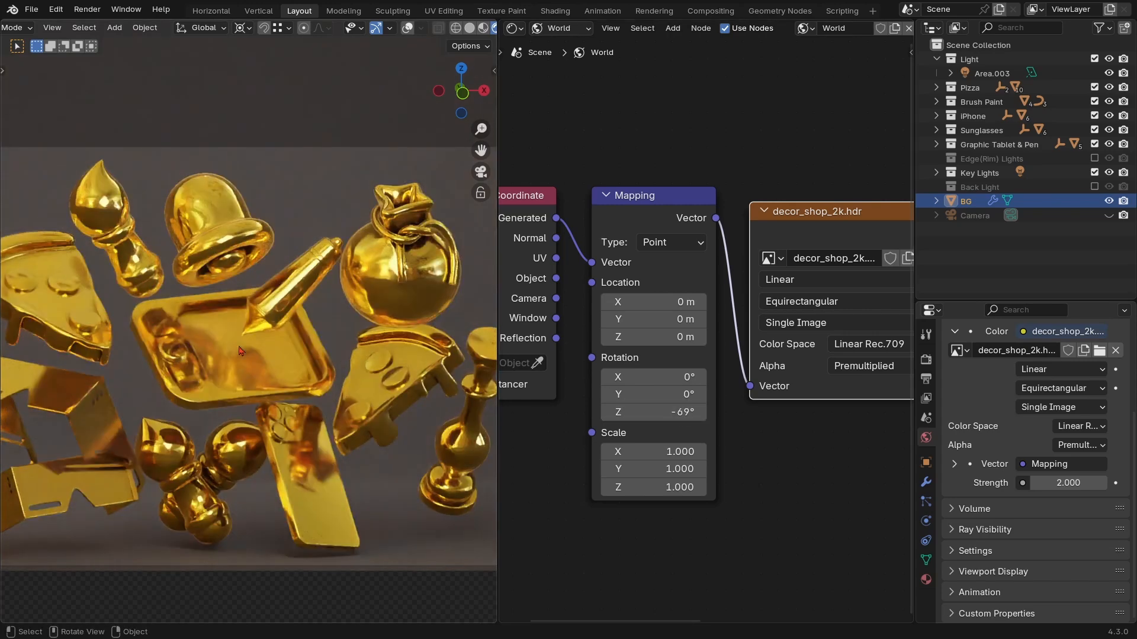
# Set the Mapping node's Z rotation to 1136.3° and then increase it to about 1204°.
pyautogui.click(685, 415)
pyautogui.write('1136.0d')
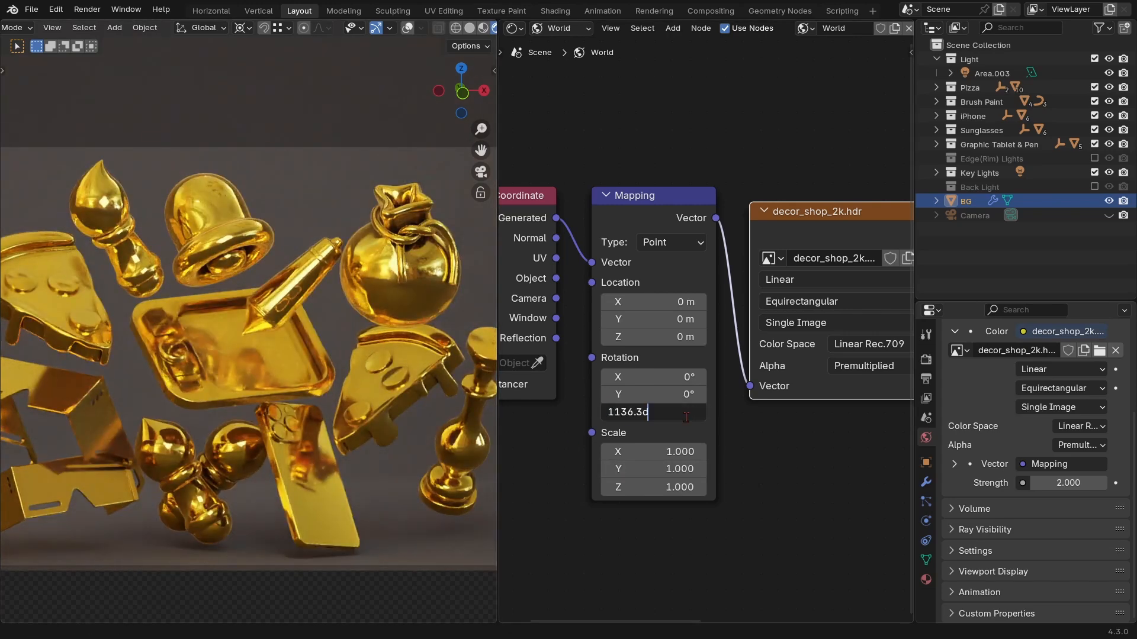
pyautogui.press('Return')
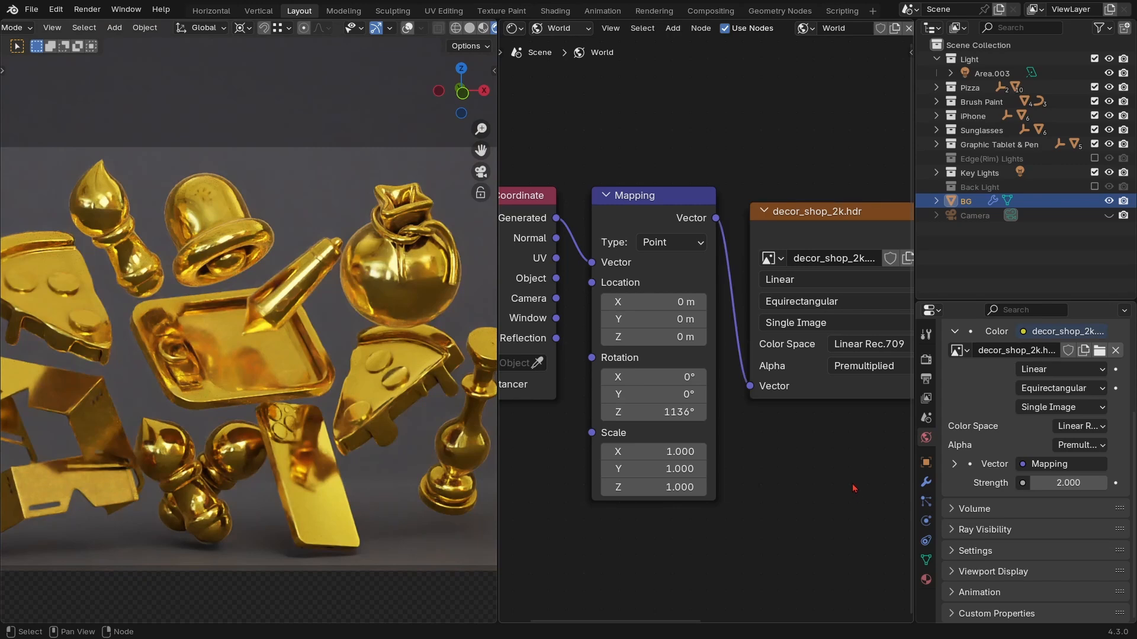
pyautogui.moveTo(682, 419); pyautogui.dragTo(703, 419)
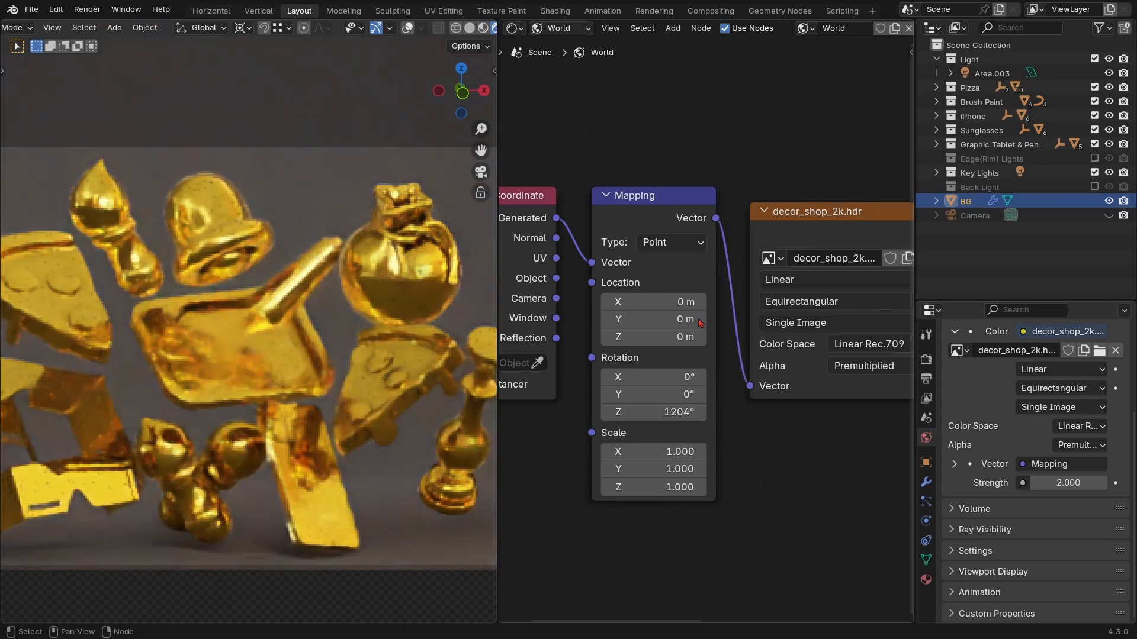
# Change the Shader Editor area back into a 3D viewport showing the objects and lights.
pyautogui.click(513, 28)
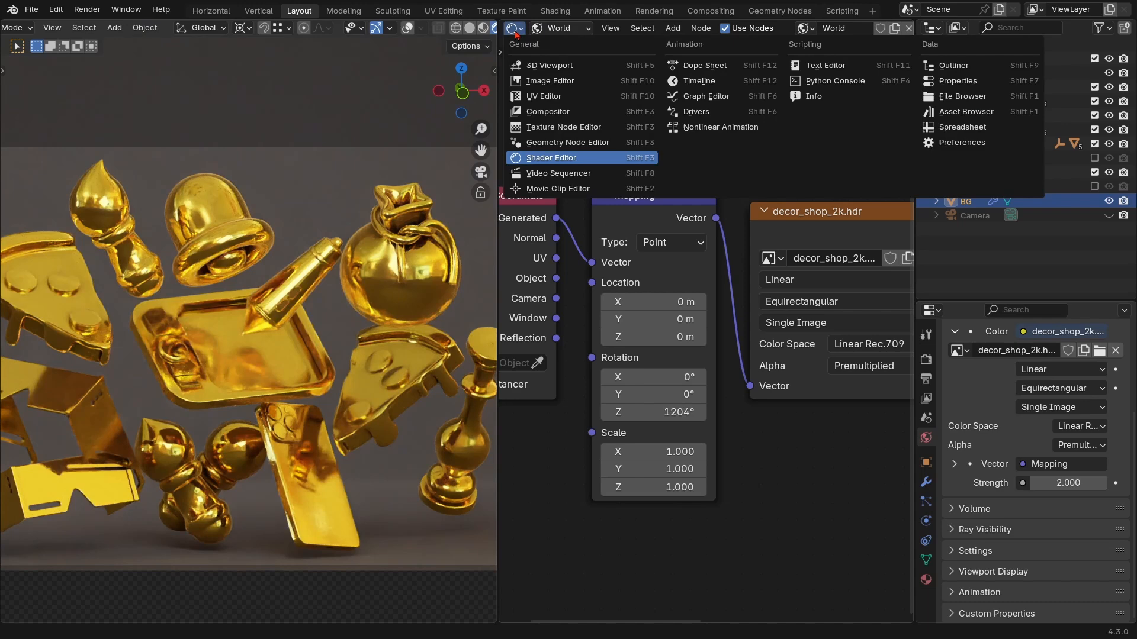
pyautogui.click(548, 65)
pyautogui.moveTo(705, 318); pyautogui.dragTo(654, 342, button='middle')
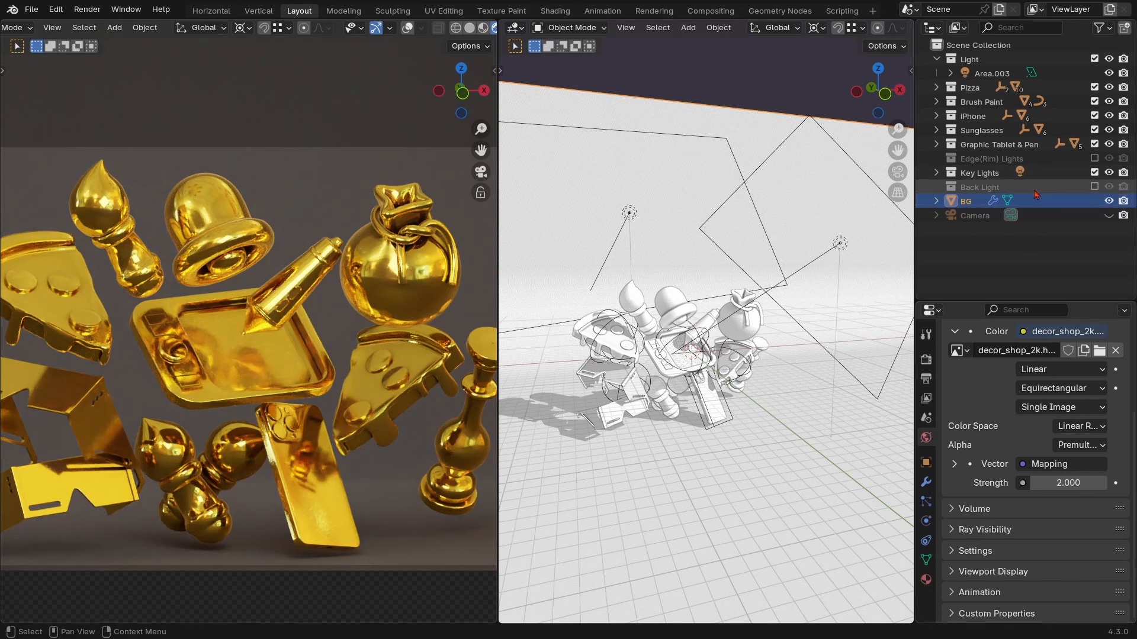
# Enable the Back Light collection and examine the light settings of its two area lights behind the objects.
pyautogui.click(1093, 187)
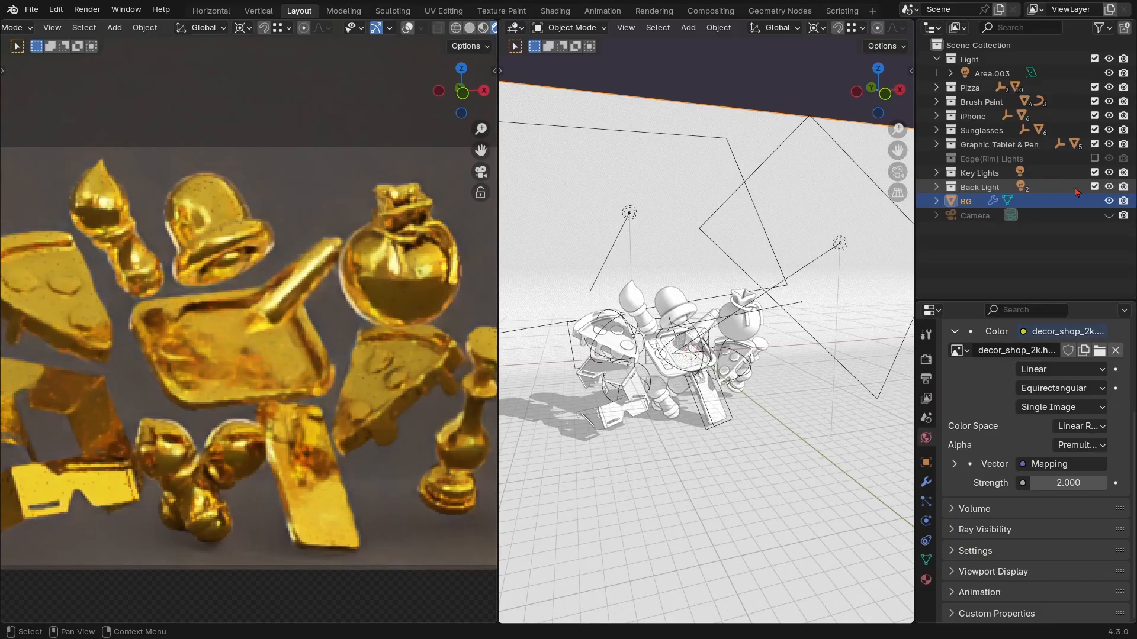
pyautogui.moveTo(770, 340); pyautogui.dragTo(731, 337, button='middle')
pyautogui.scroll(4, 697, 338)
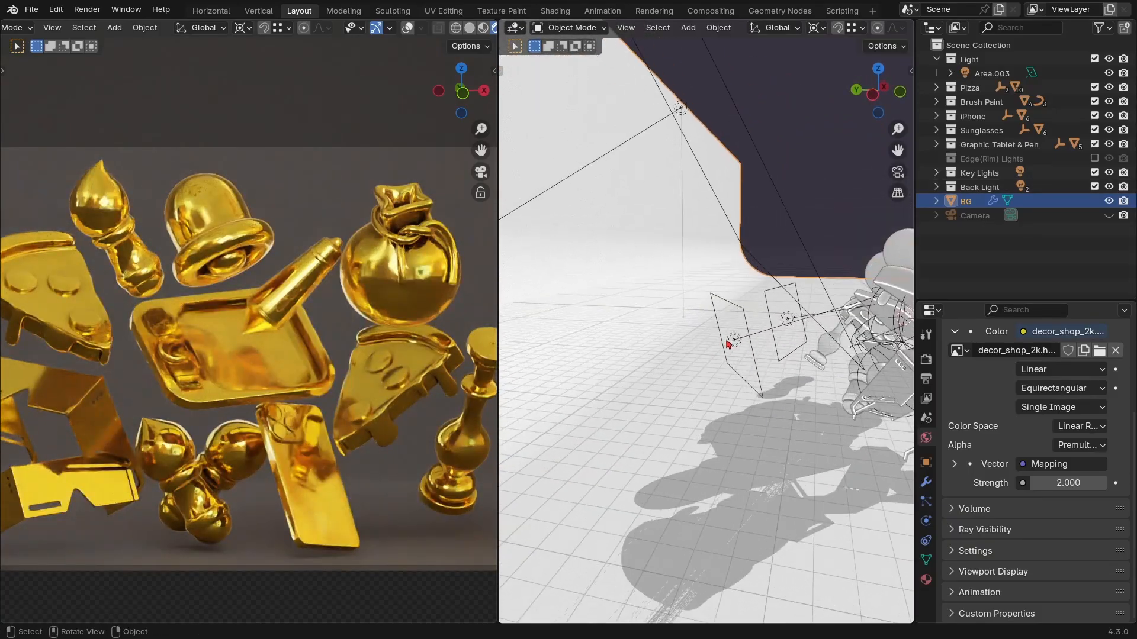
pyautogui.click(733, 339)
pyautogui.click(926, 520)
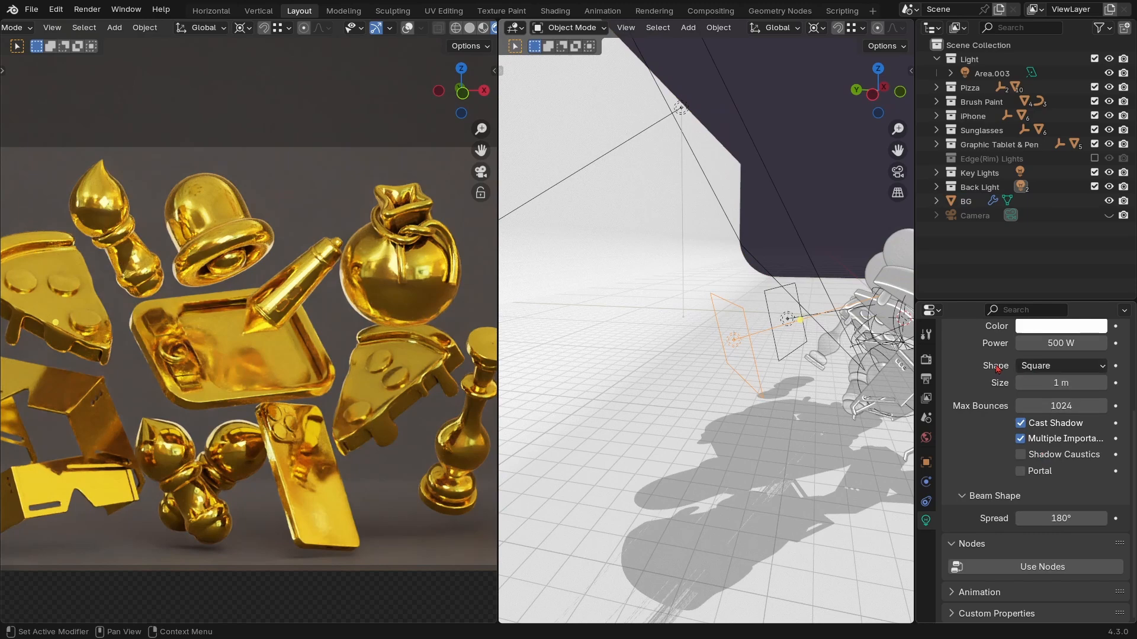
pyautogui.scroll(3, 997, 471)
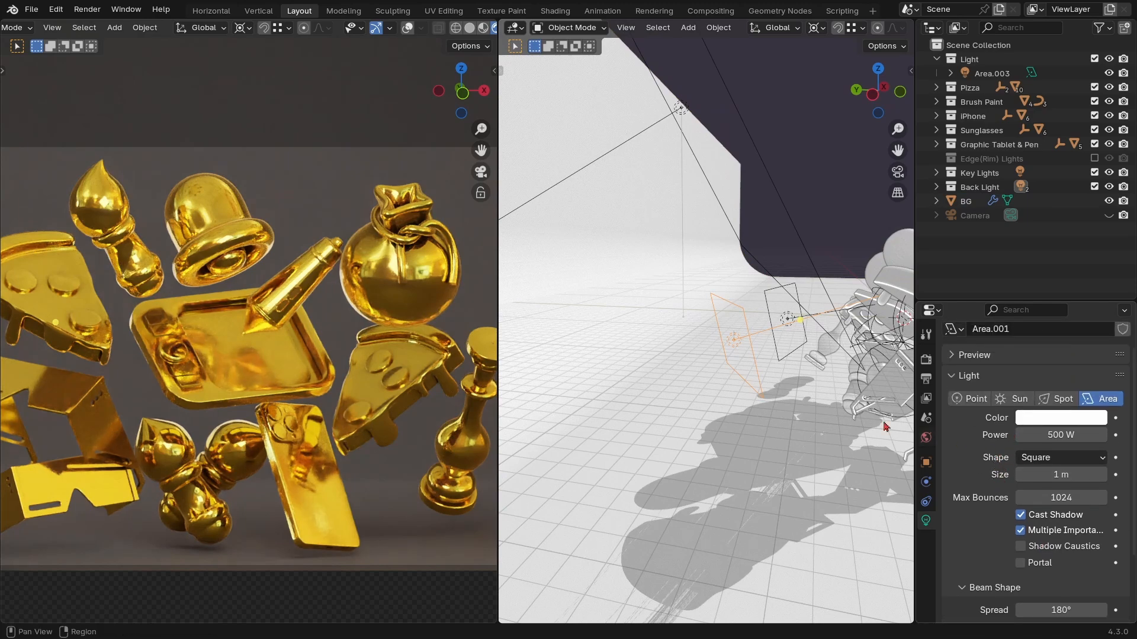
pyautogui.moveTo(744, 399)
pyautogui.mouseDown(button='middle')
pyautogui.moveTo(702, 396)
pyautogui.moveTo(724, 364)
pyautogui.moveTo(752, 397)
pyautogui.moveTo(723, 386)
pyautogui.moveTo(734, 391)
pyautogui.mouseUp(button='middle')
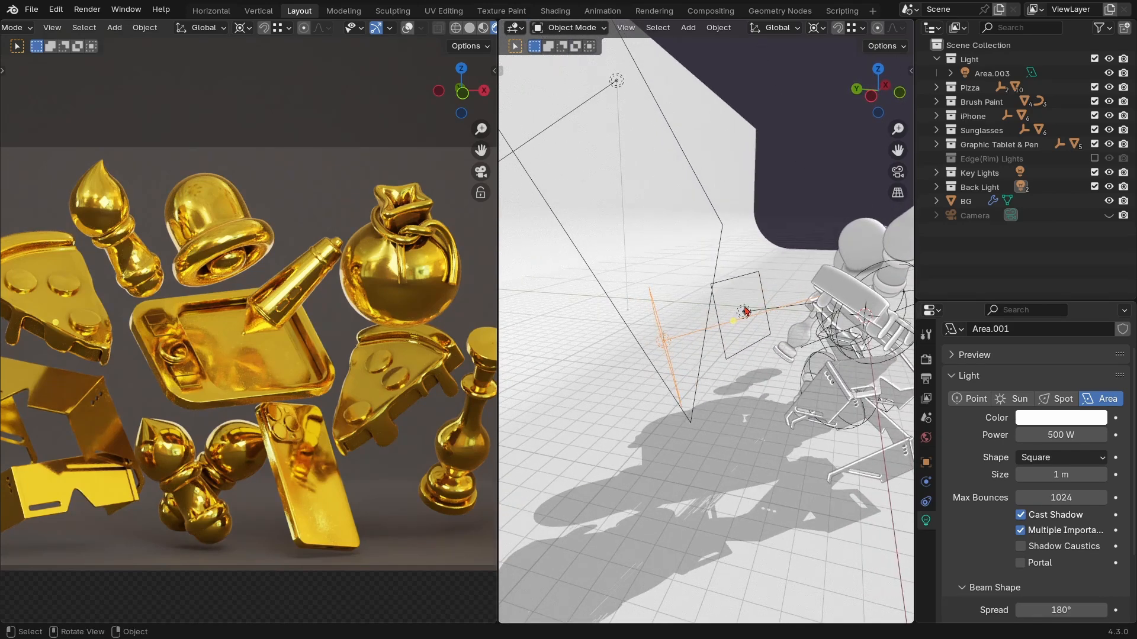
pyautogui.click(745, 311)
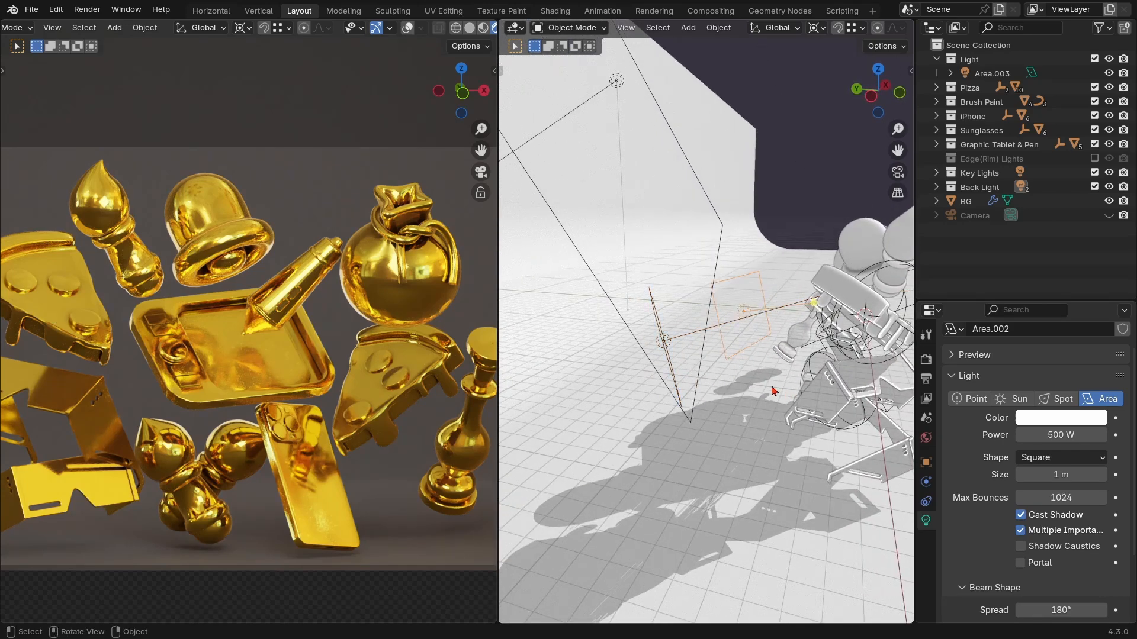
# Turn the Back Light collection off and on again to compare its effect on the render.
pyautogui.click(1094, 188)
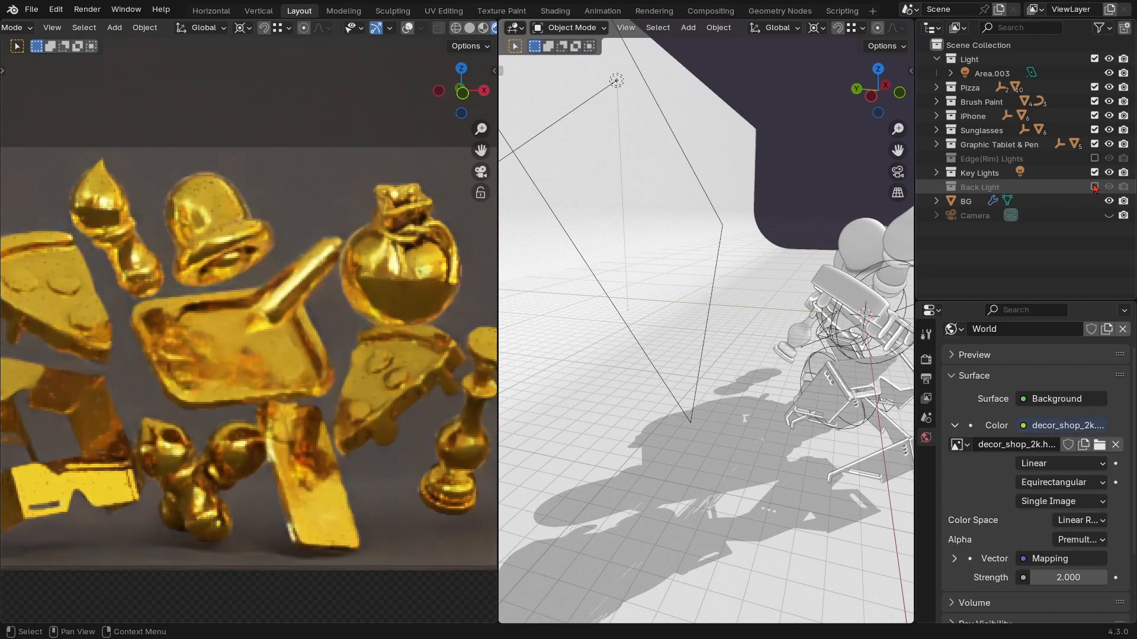
pyautogui.click(1094, 187)
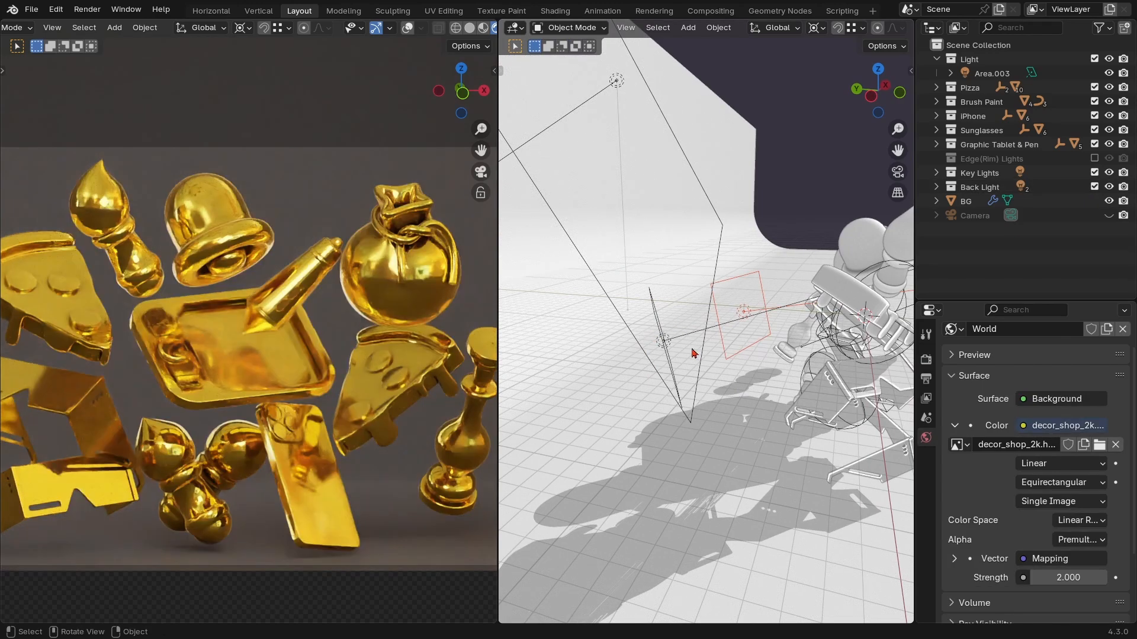
pyautogui.keyDown('shift'); pyautogui.moveTo(696, 350); pyautogui.dragTo(633, 415, button='middle'); pyautogui.keyUp('shift')
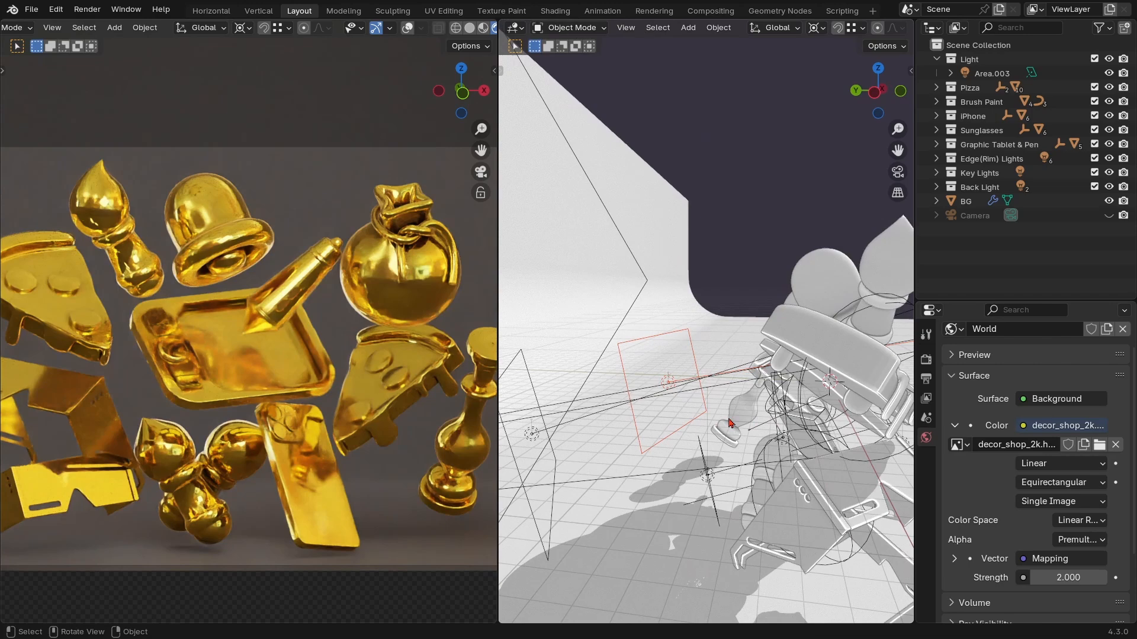
# Examine the placement and settings of two edge (rim) area lights: the larger one behind the objects and a narrow one below the tablet.
pyautogui.moveTo(723, 381); pyautogui.dragTo(826, 388, button='middle')
pyautogui.click(662, 412)
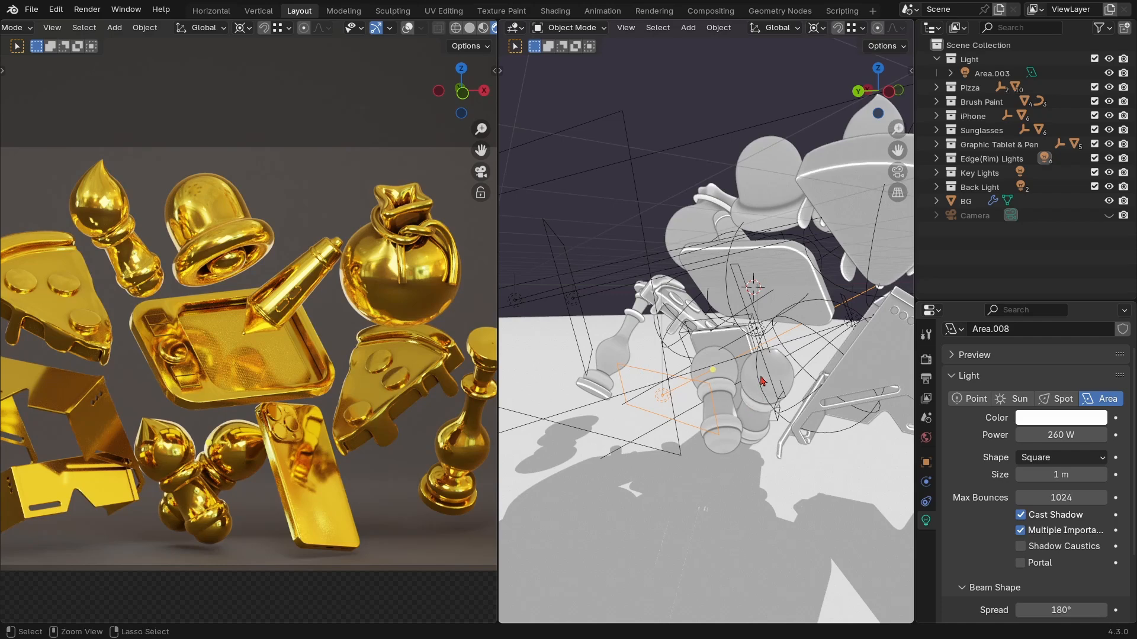
pyautogui.keyDown('ctrl'); pyautogui.moveTo(761, 383); pyautogui.dragTo(560, 414, button='middle'); pyautogui.keyUp('ctrl')
pyautogui.keyDown('ctrl'); pyautogui.moveTo(695, 409); pyautogui.dragTo(501, 348, button='middle'); pyautogui.keyUp('ctrl')
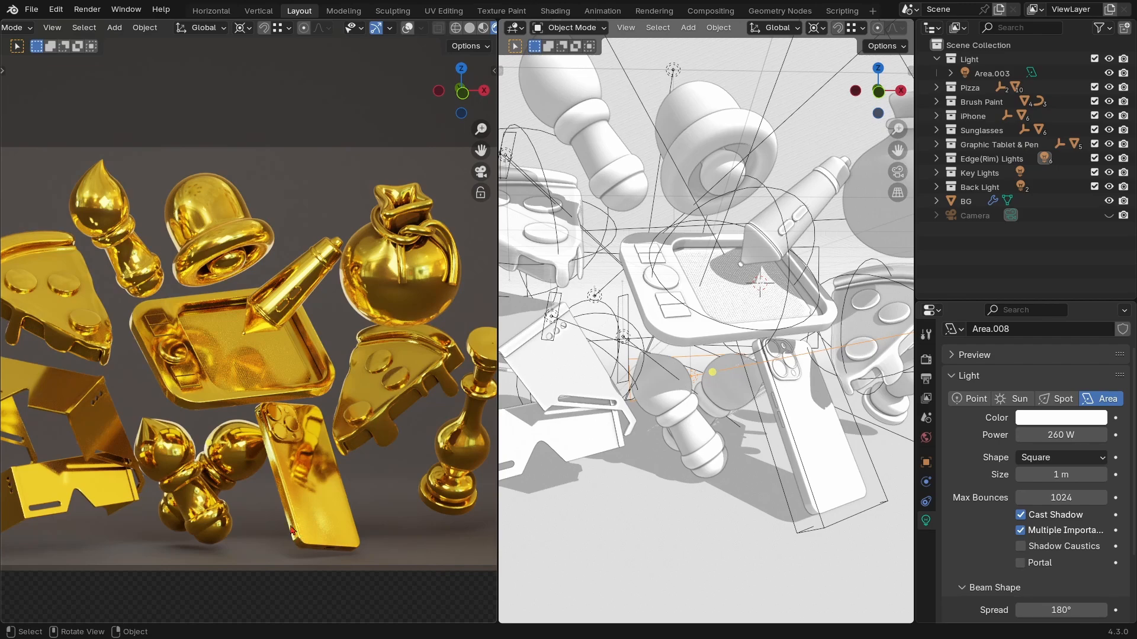
pyautogui.moveTo(811, 417); pyautogui.dragTo(743, 381, button='middle')
pyautogui.click(675, 363)
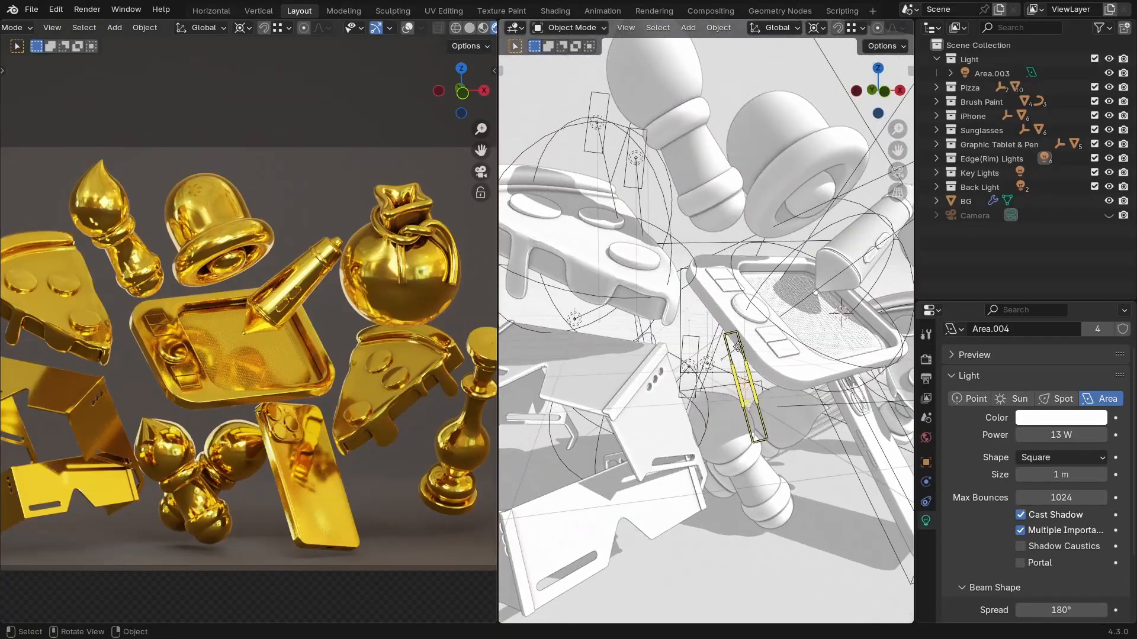
pyautogui.scroll(-2, 680, 358)
pyautogui.moveTo(680, 358); pyautogui.dragTo(700, 356, button='middle')
# Look up the Area type among the lights that can be added and view the whole lighting setup around the objects.
pyautogui.hotkey('shift', 'a')
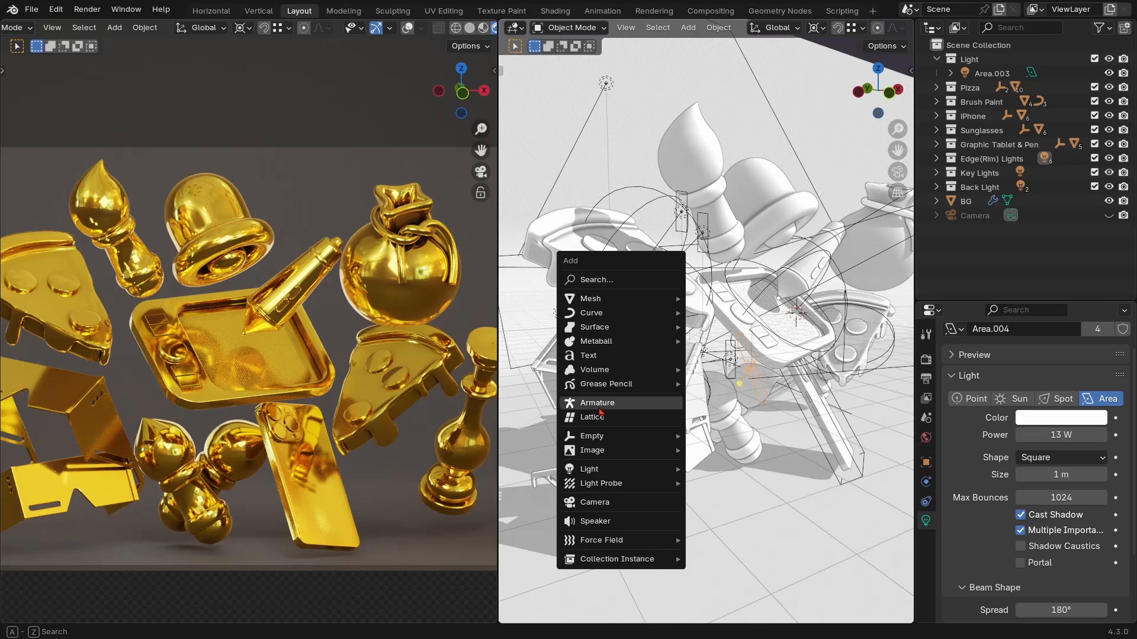
pyautogui.moveTo(592, 472)
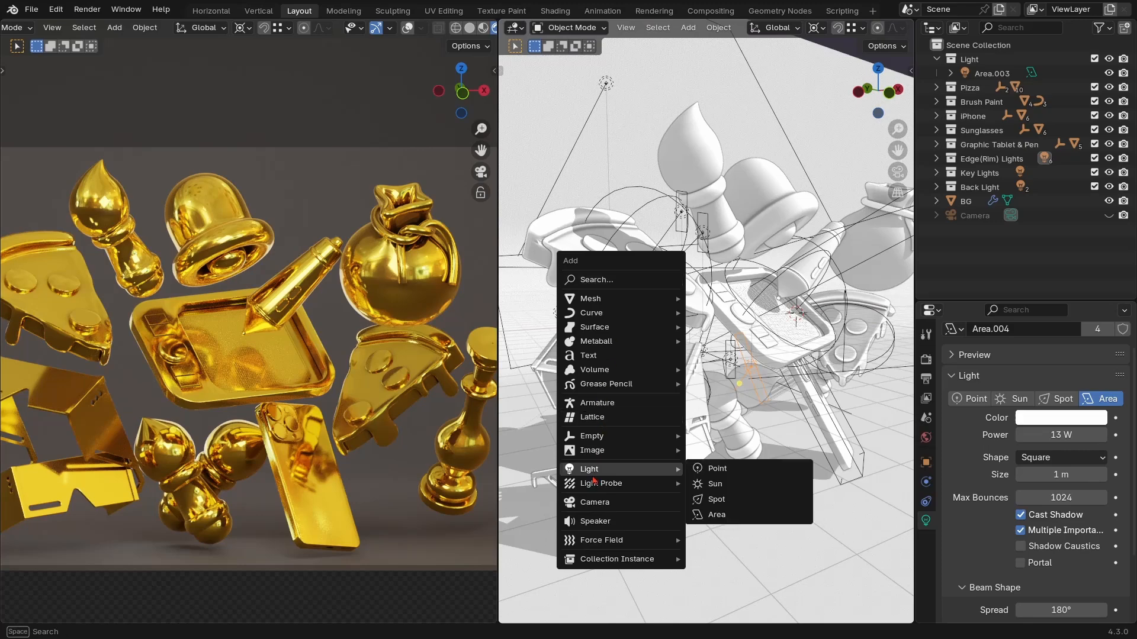
pyautogui.click(725, 516)
pyautogui.moveTo(724, 515); pyautogui.dragTo(571, 381, button='middle')
pyautogui.keyDown('ctrl'); pyautogui.moveTo(685, 377); pyautogui.dragTo(553, 373, button='middle'); pyautogui.keyUp('ctrl')
pyautogui.keyDown('ctrl'); pyautogui.moveTo(675, 337); pyautogui.dragTo(671, 377, button='middle'); pyautogui.keyUp('ctrl')
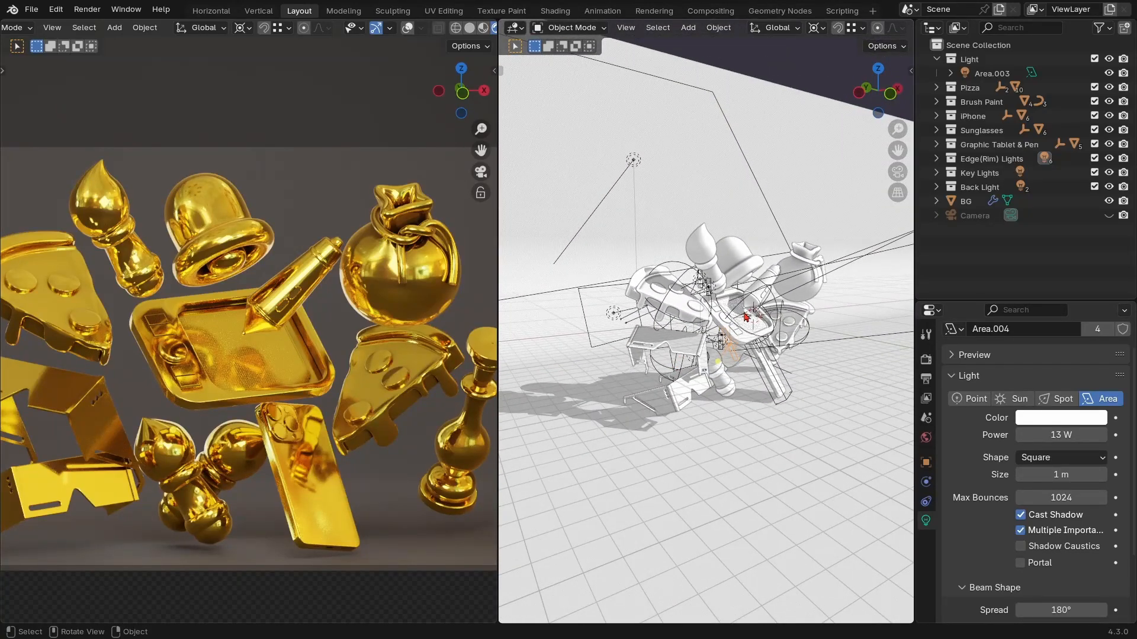